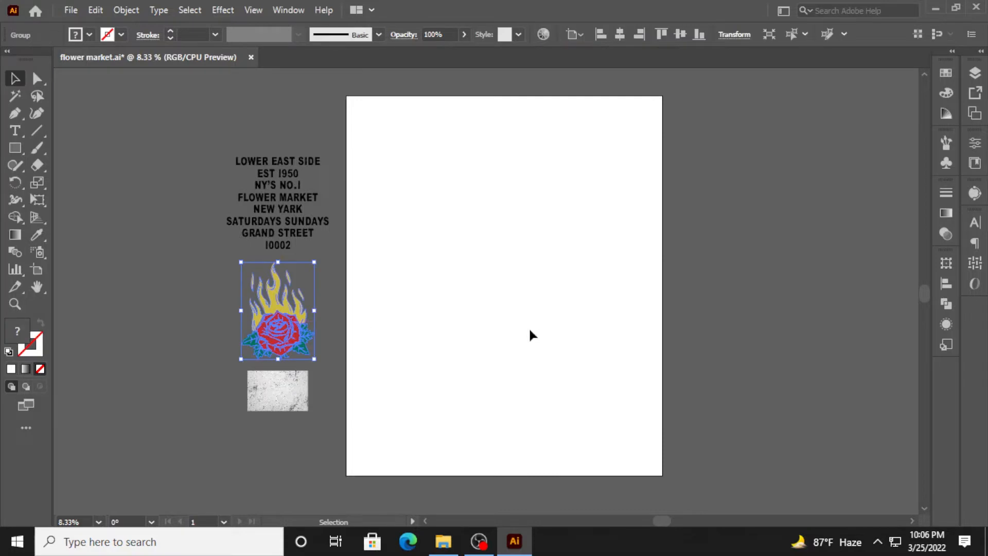
Step: Center the flaming rose artwork horizontally and vertically on the artboard
{"action": "left_click", "coordinate": [528, 332]}
{"action": "left_click", "coordinate": [277, 325]}
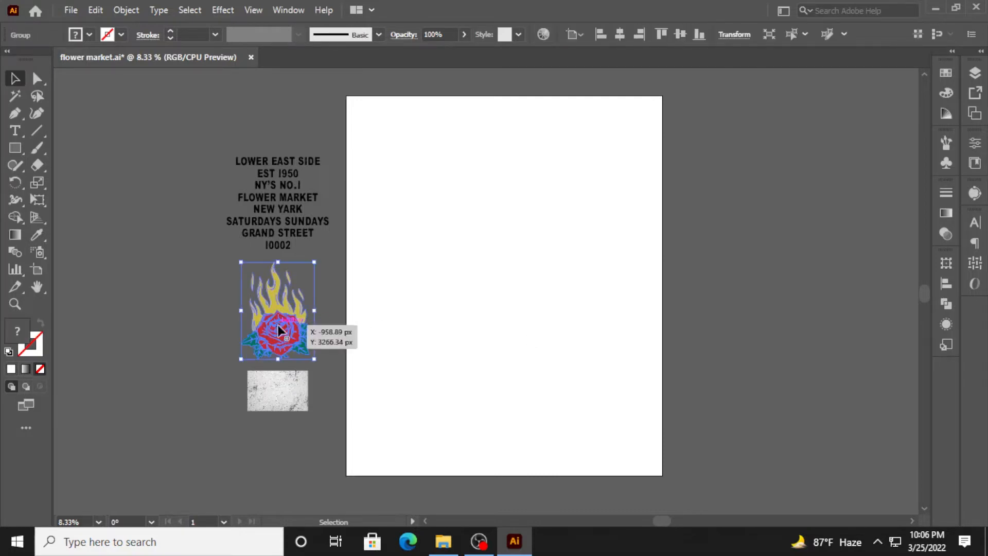
{"action": "left_click", "coordinate": [620, 34]}
{"action": "left_click", "coordinate": [681, 40]}
{"action": "left_click", "coordinate": [600, 312]}
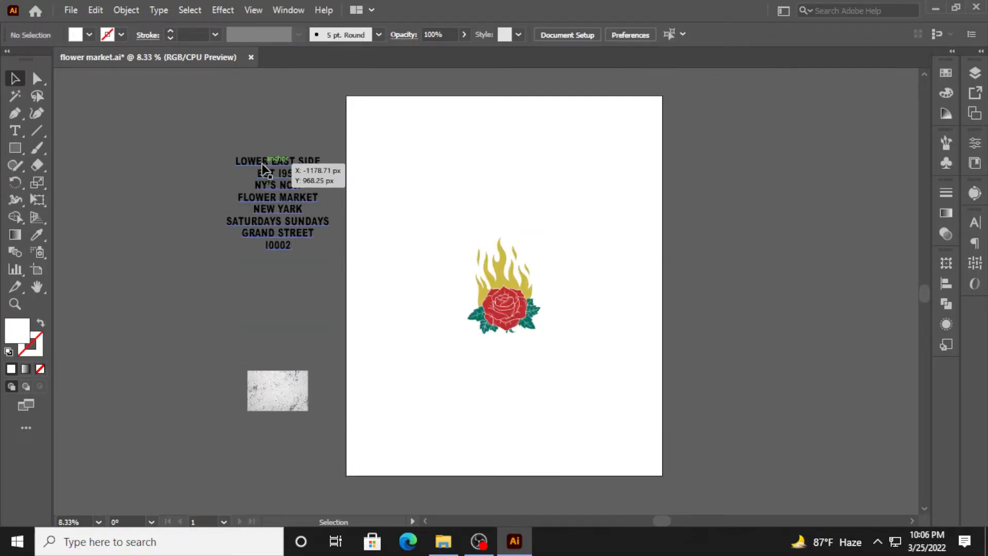
Step: Draw a circle about 3244 px wide centered around the rose, with no fill and a black 1 pt stroke
{"action": "left_click_drag", "start_coordinate": [16, 149], "coordinate": [72, 181]}
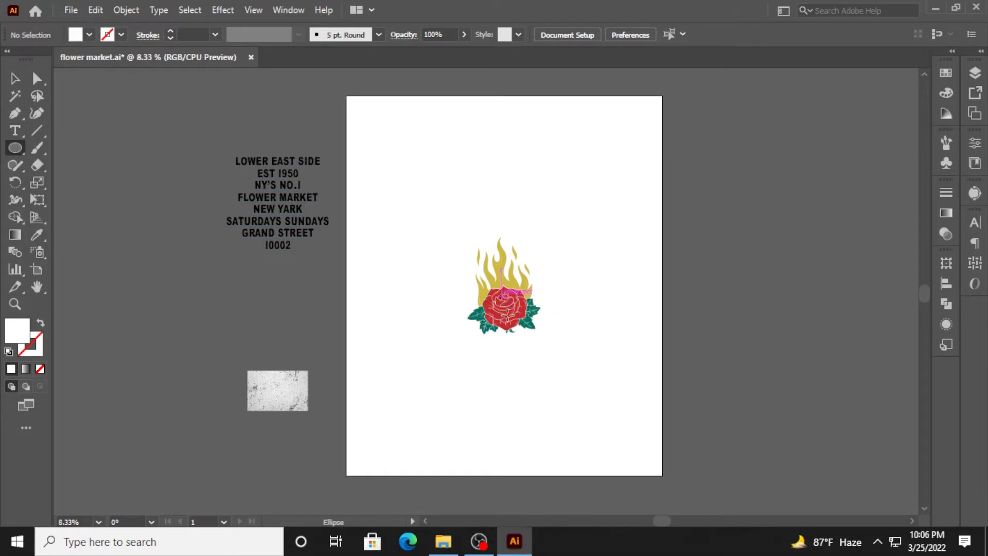
{"action": "left_click_drag", "start_coordinate": [502, 296], "coordinate": [616, 411]}
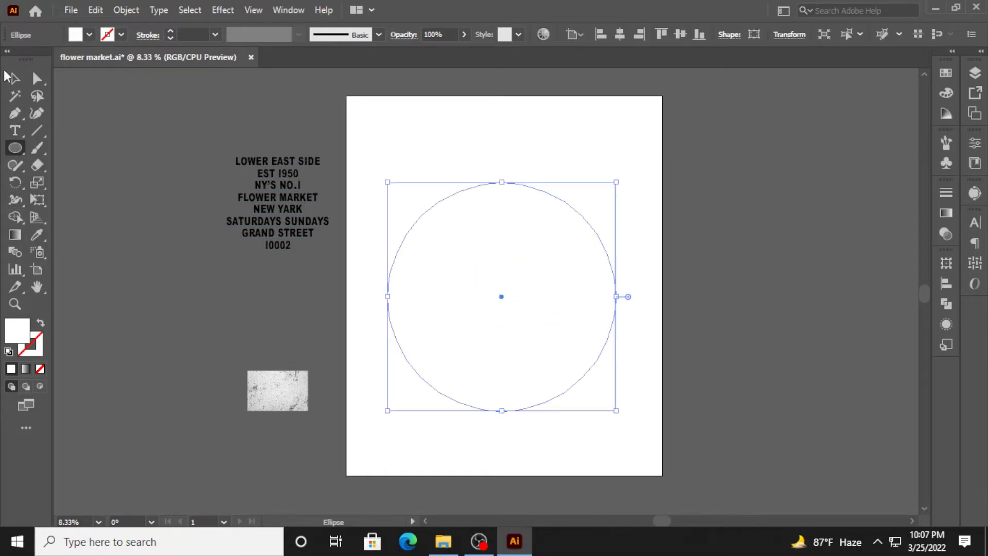
{"action": "left_click", "coordinate": [8, 77]}
{"action": "left_click", "coordinate": [40, 323]}
{"action": "left_click", "coordinate": [121, 34]}
{"action": "left_click", "coordinate": [40, 60]}
{"action": "left_click", "coordinate": [119, 255]}
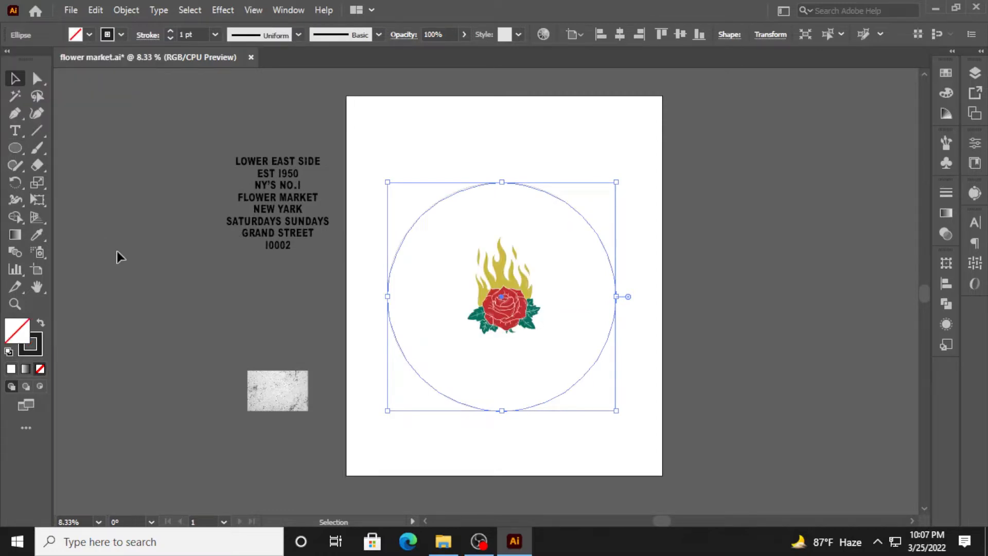
Step: Cut the circle's path at its leftmost and rightmost anchor points to make two half circles
{"action": "left_click", "coordinate": [37, 79]}
{"action": "left_click", "coordinate": [387, 297]}
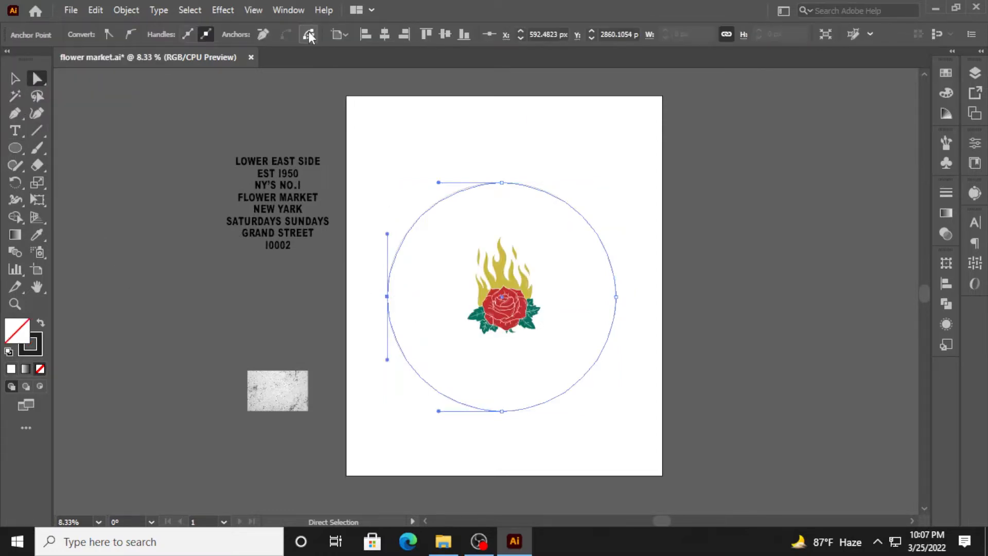
{"action": "left_click", "coordinate": [309, 36]}
{"action": "left_click", "coordinate": [616, 297]}
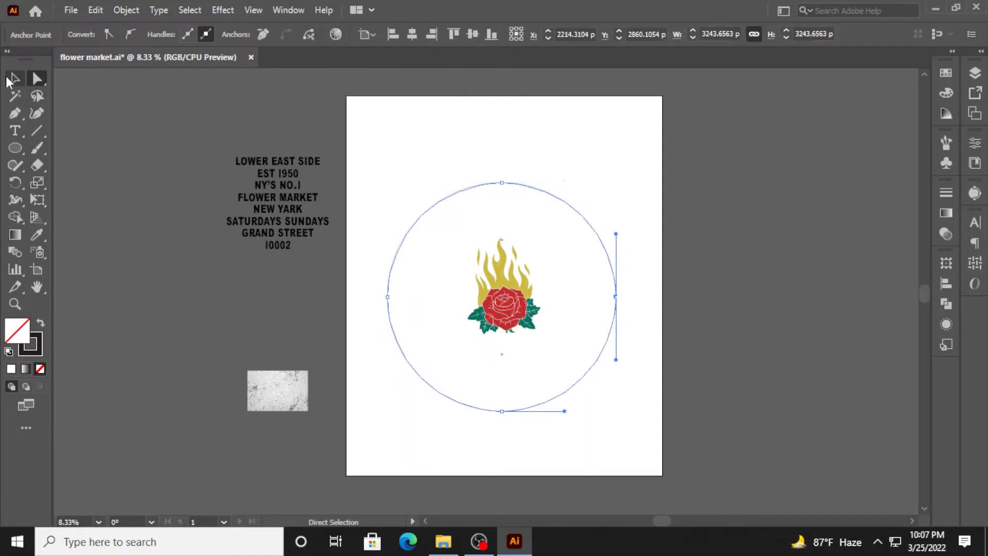
Step: Reflect the lower half circle across the vertical axis
{"action": "left_click", "coordinate": [11, 78]}
{"action": "left_click", "coordinate": [484, 364]}
{"action": "right_click", "coordinate": [509, 411]}
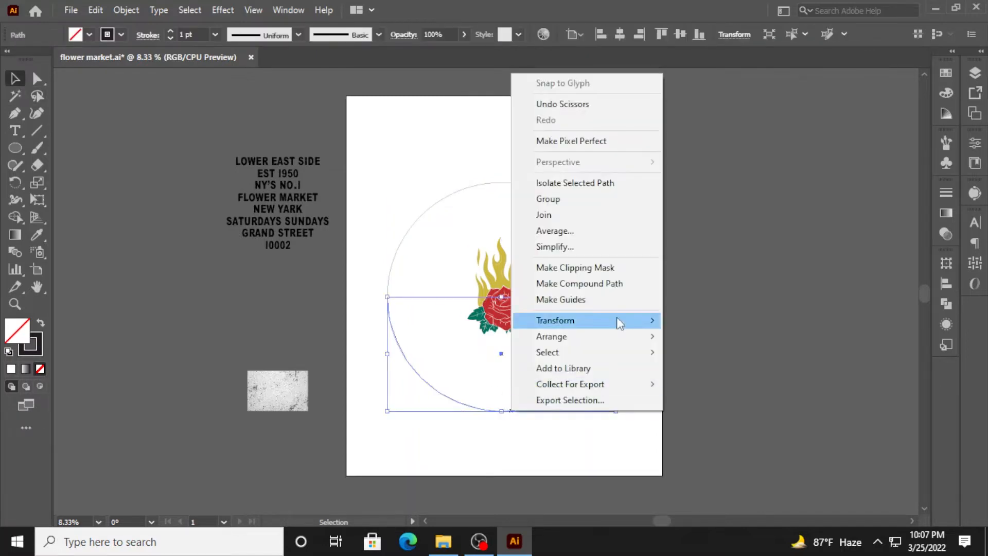
{"action": "mouse_move", "coordinate": [616, 324]}
{"action": "left_click", "coordinate": [699, 374]}
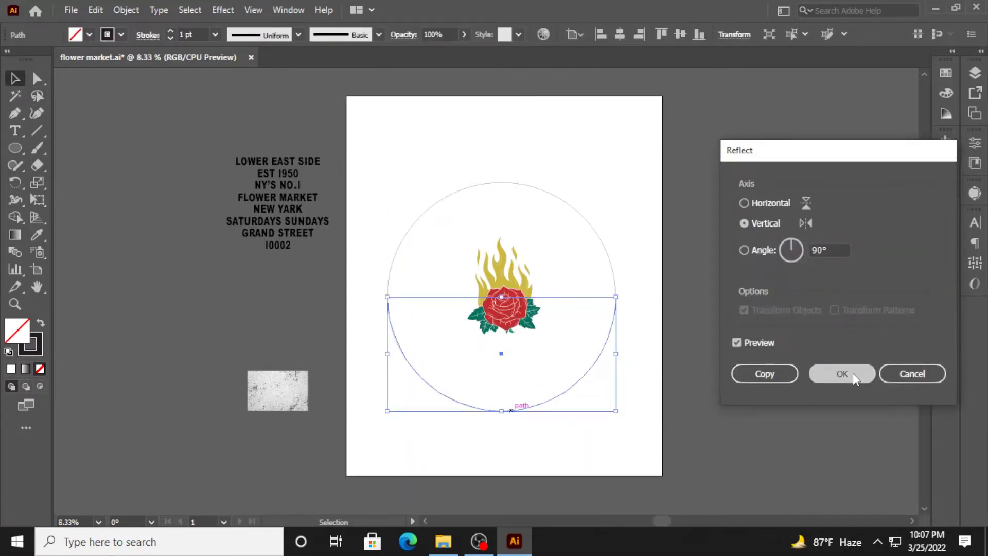
{"action": "left_click", "coordinate": [854, 374]}
{"action": "left_click", "coordinate": [645, 440]}
{"action": "left_click", "coordinate": [391, 269]}
{"action": "left_click", "coordinate": [197, 329]}
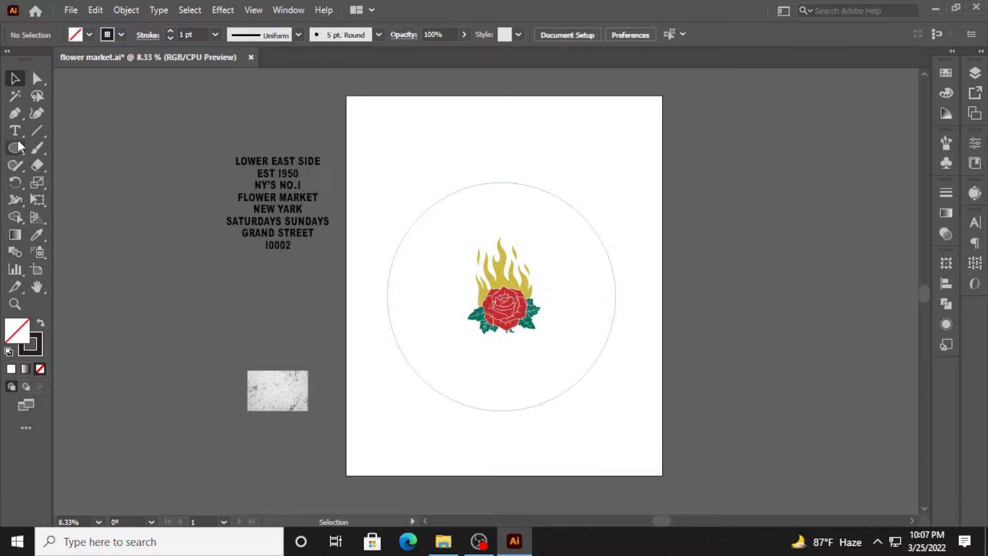
Step: Copy the "LOWER EAST SIDE" line from the text block and place it as type along the upper half circle
{"action": "left_click", "coordinate": [239, 162]}
{"action": "left_click_drag", "start_coordinate": [236, 159], "coordinate": [330, 159]}
{"action": "key", "text": "ctrl+c"}
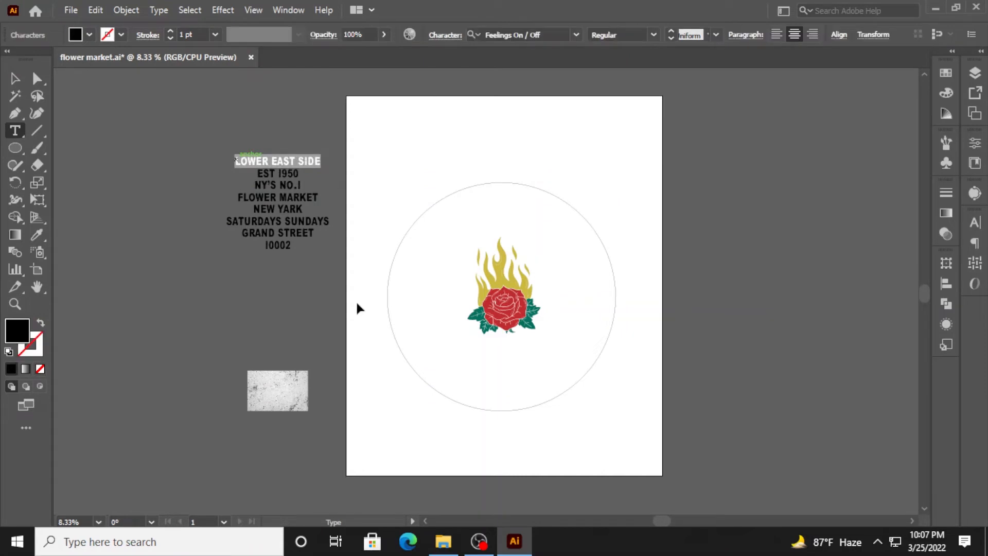
{"action": "left_click", "coordinate": [330, 301], "text": "ctrl"}
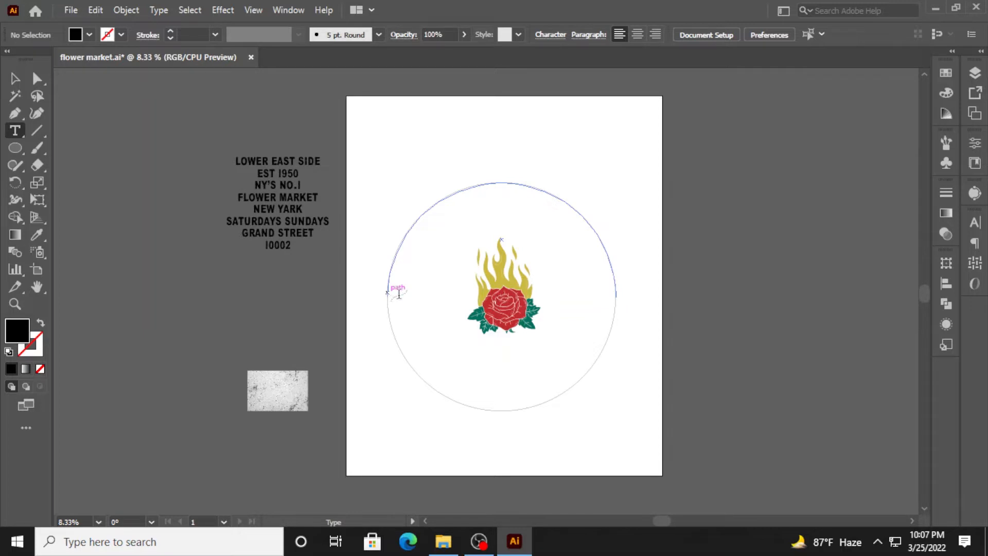
{"action": "left_click", "coordinate": [388, 295]}
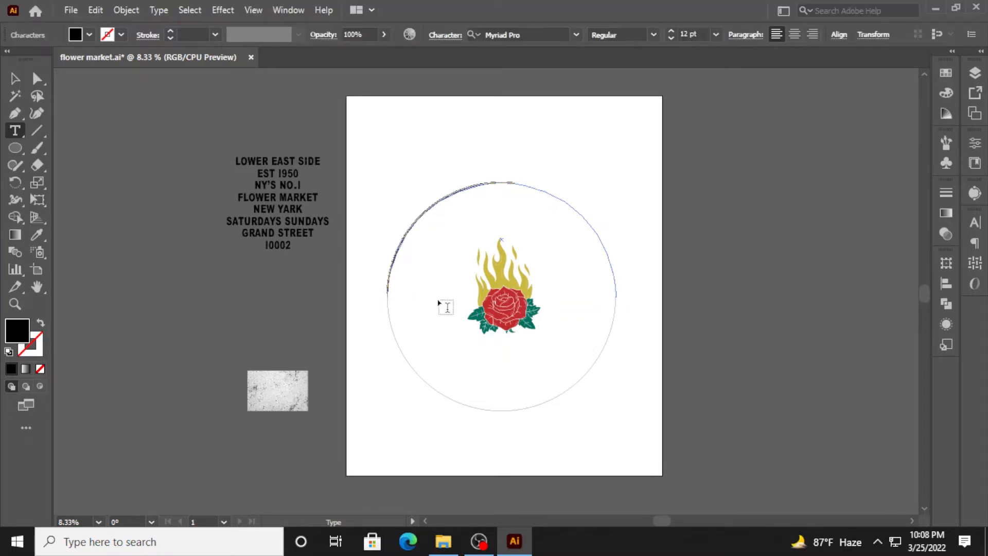
{"action": "key", "text": "ctrl+v"}
{"action": "left_click", "coordinate": [16, 79]}
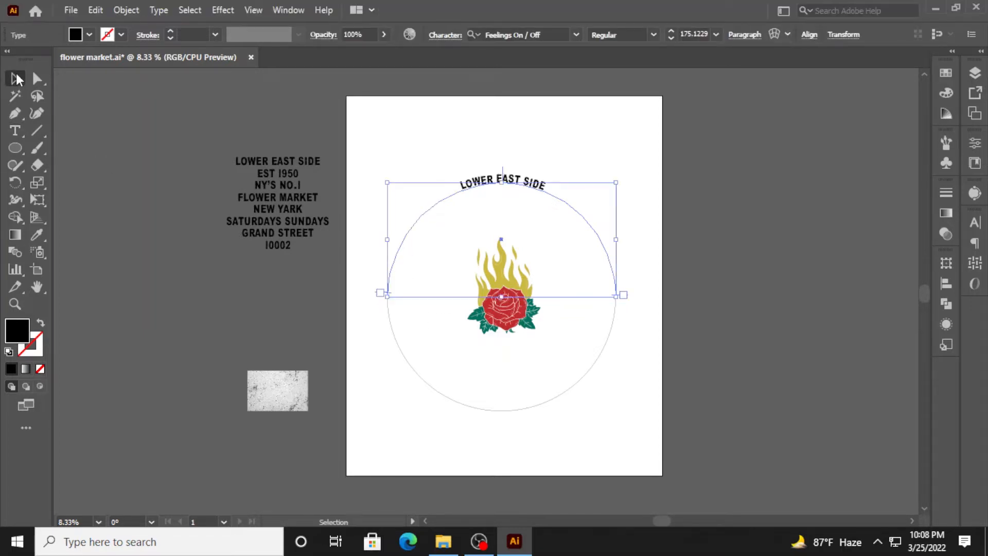
Step: Change the arched "LOWER EAST SIDE" text to the Alpha Echo font
{"action": "left_click", "coordinate": [578, 39]}
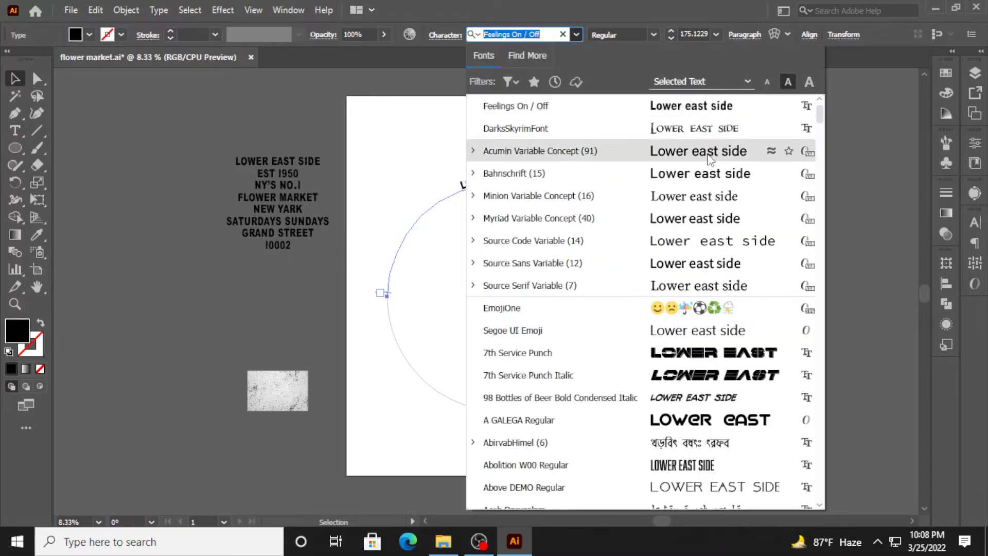
{"action": "scroll", "coordinate": [689, 355], "scroll_direction": "down", "scroll_amount": 7}
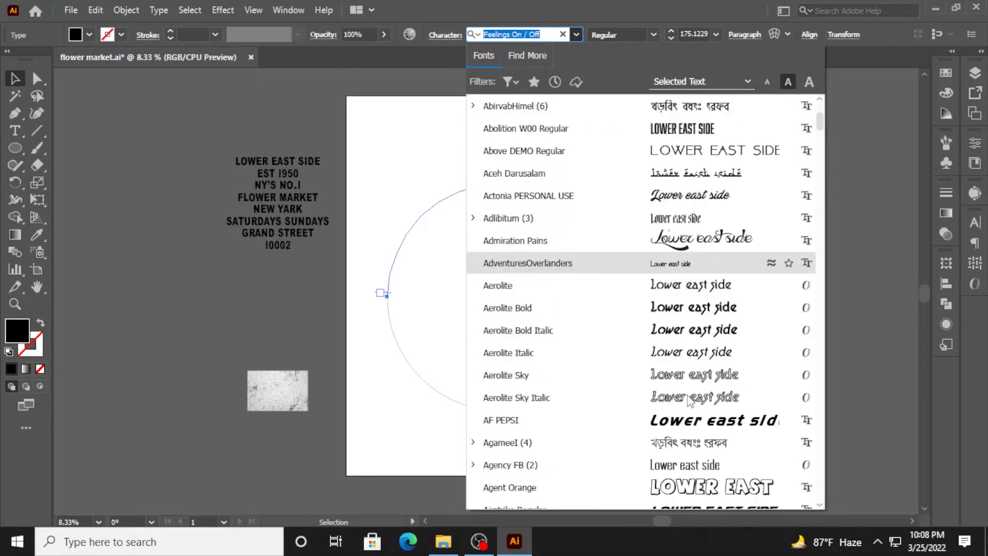
{"action": "scroll", "coordinate": [689, 392], "scroll_direction": "down", "scroll_amount": 5}
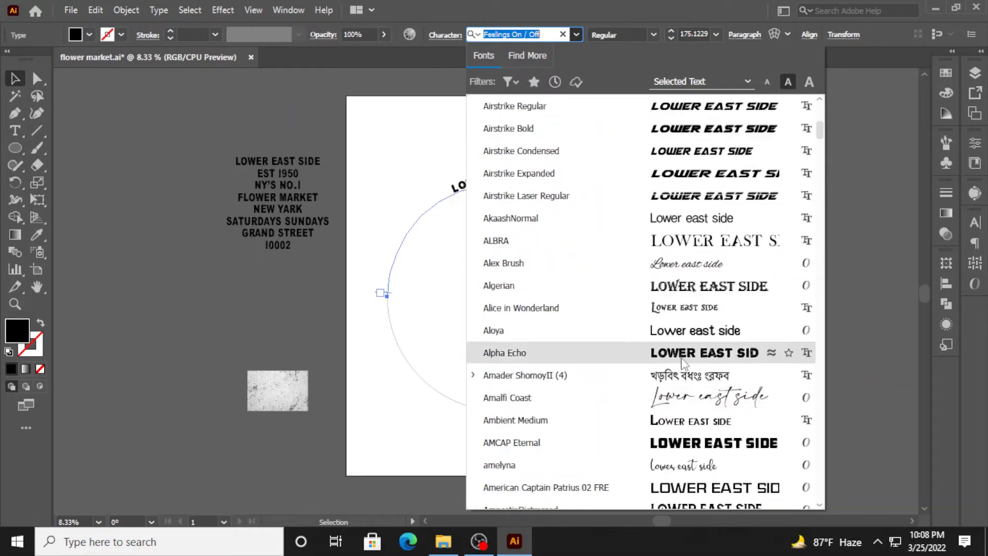
{"action": "scroll", "coordinate": [682, 362], "scroll_direction": "down", "scroll_amount": 1}
{"action": "left_click", "coordinate": [690, 220]}
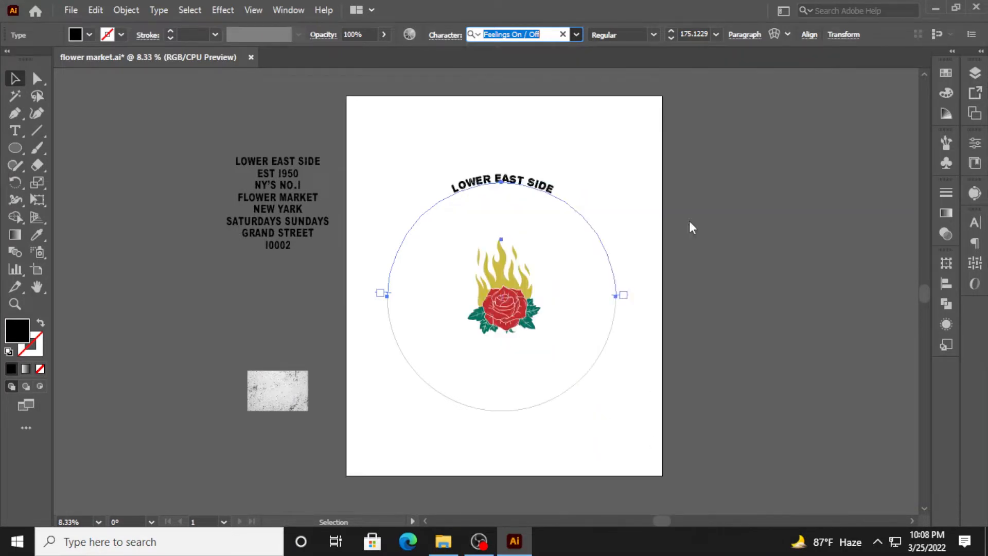
Step: Enlarge the arched "LOWER EAST SIDE" text to about twice its font size
{"action": "scroll", "coordinate": [550, 198], "scroll_direction": "up", "scroll_amount": 4}
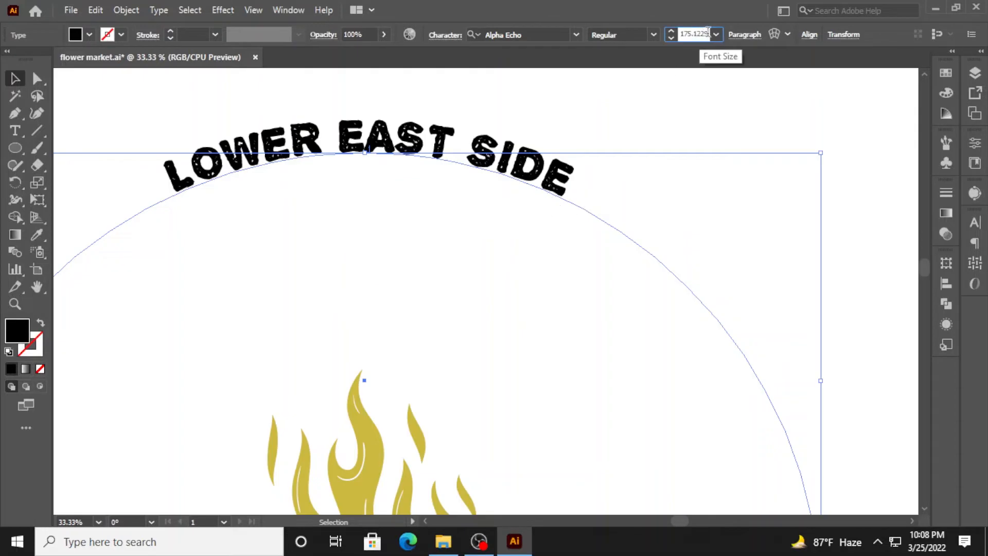
{"action": "type", "text": "35"}
{"action": "left_click", "coordinate": [724, 109]}
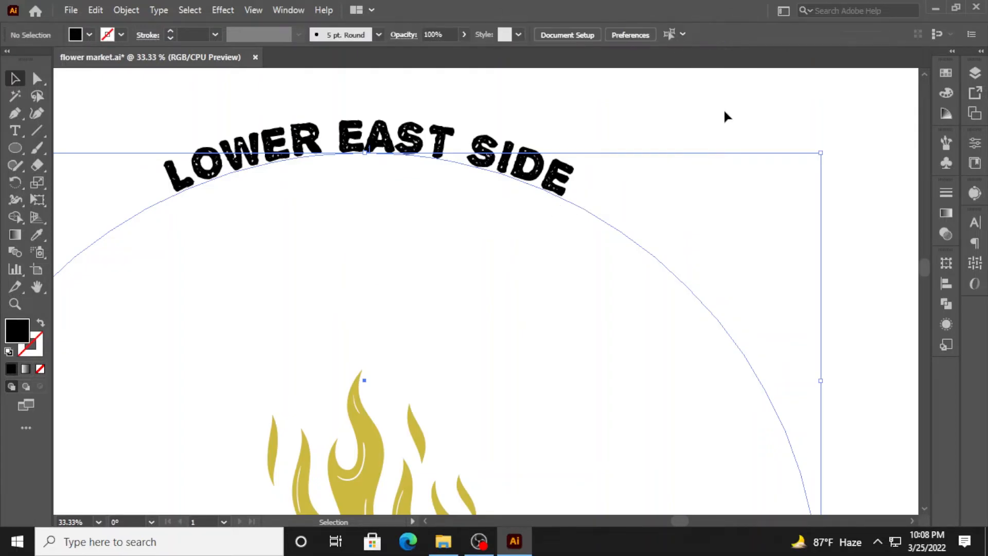
{"action": "scroll", "coordinate": [654, 134], "scroll_direction": "down", "scroll_amount": 4}
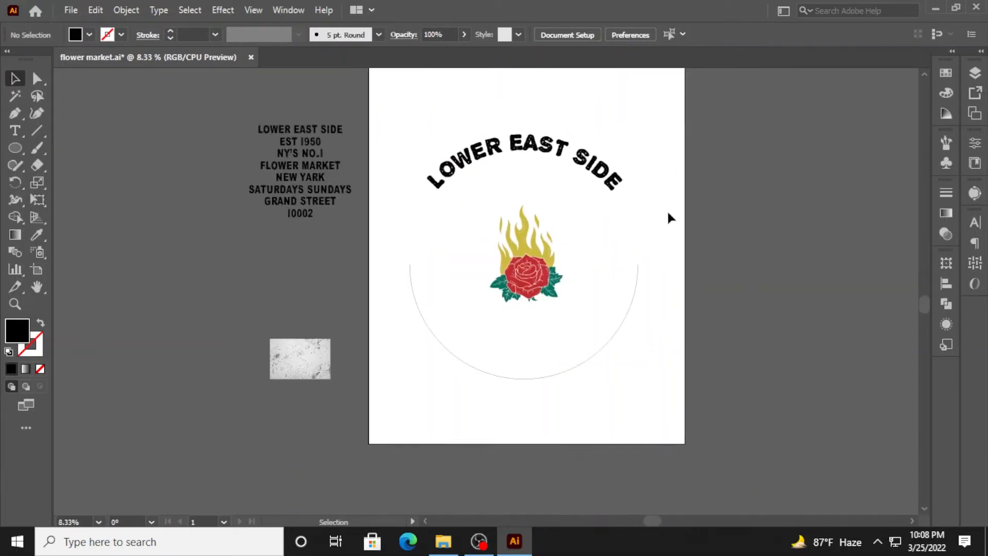
Step: Copy "EST 1950" from the text block as separate text and place it to the left of the flames
{"action": "left_click", "coordinate": [15, 130]}
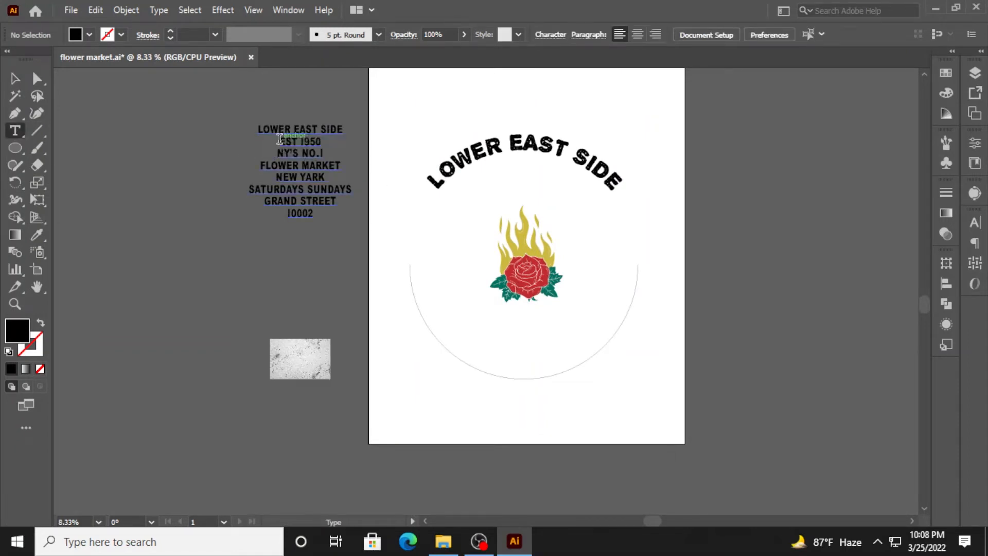
{"action": "triple_click", "coordinate": [280, 140]}
{"action": "key", "text": "ctrl+c"}
{"action": "key", "text": "Escape"}
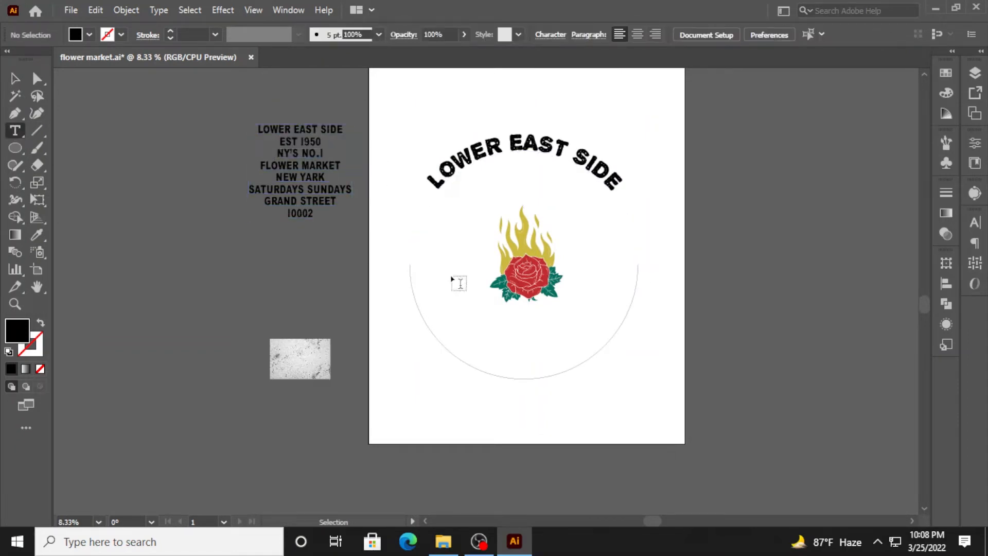
{"action": "key", "text": "ctrl+v"}
{"action": "left_click_drag", "start_coordinate": [470, 294], "coordinate": [440, 258]}
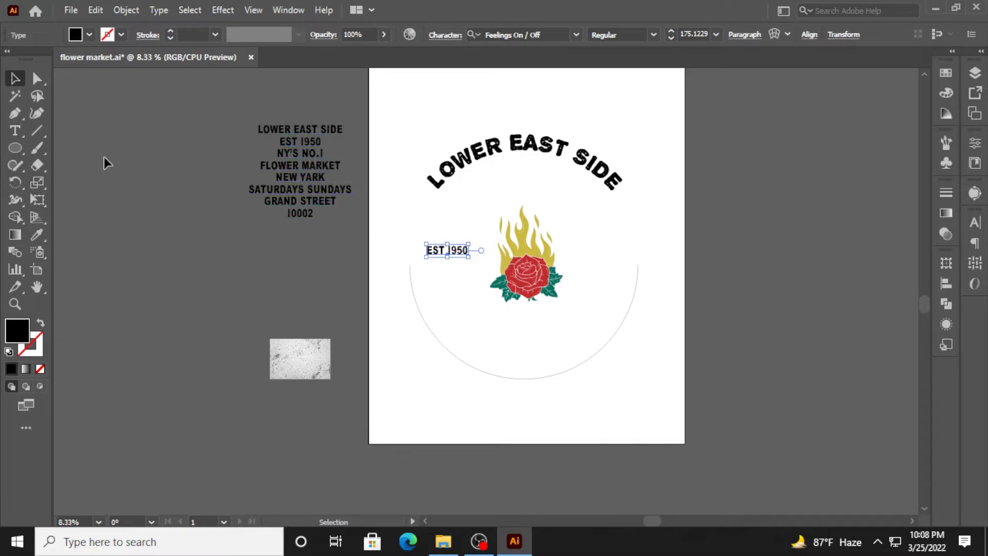
Step: Copy "NY'S NO.1" from the text block as separate text and place it to the right of the flames
{"action": "key", "text": "t"}
{"action": "left_click_drag", "start_coordinate": [277, 154], "coordinate": [340, 154]}
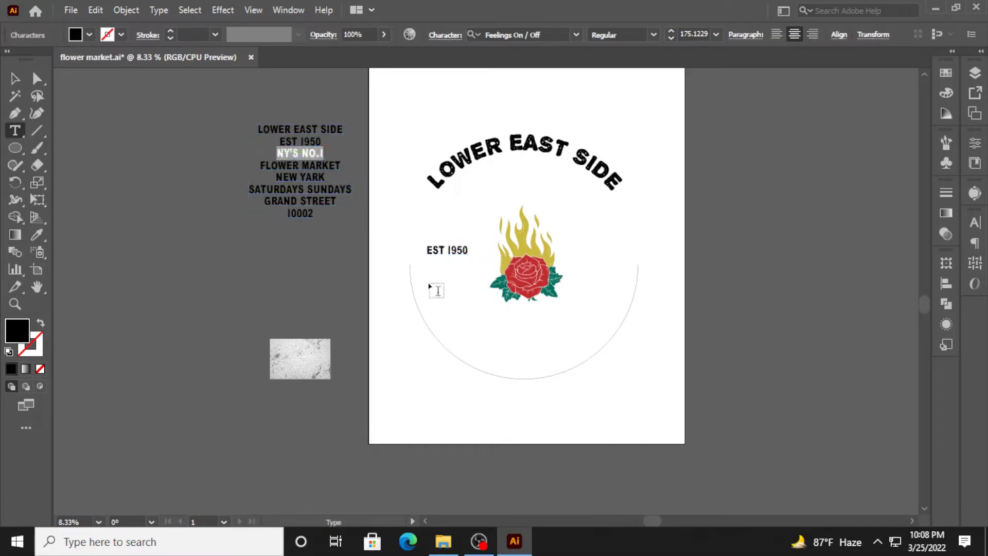
{"action": "key", "text": "ctrl+c"}
{"action": "key", "text": "Escape"}
{"action": "key", "text": "ctrl+v"}
{"action": "left_click_drag", "start_coordinate": [469, 293], "coordinate": [587, 256]}
Step: Change the "EST 1950" text beside the flames to the Arber Vintage font
{"action": "left_click", "coordinate": [456, 253]}
{"action": "scroll", "coordinate": [560, 252], "scroll_direction": "up", "scroll_amount": 3}
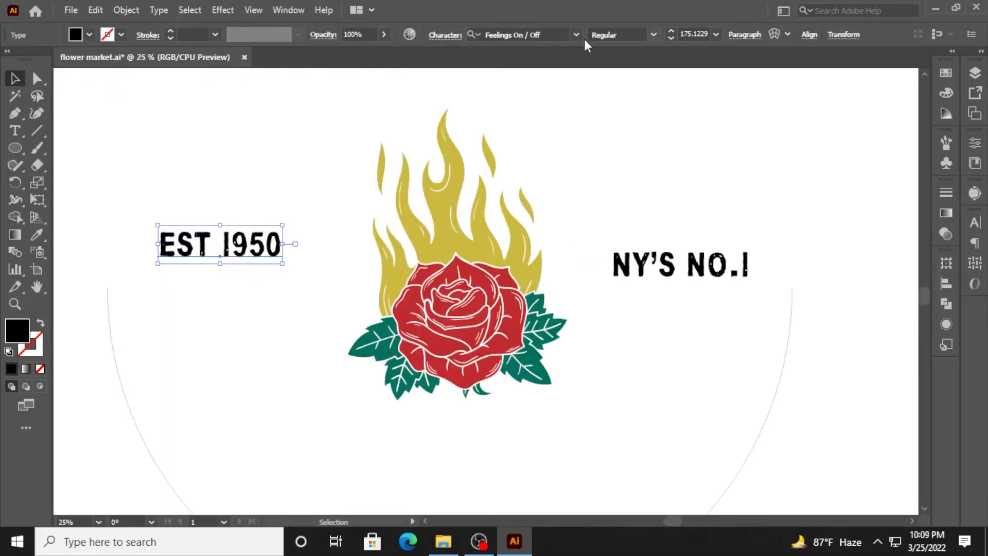
{"action": "left_click", "coordinate": [576, 35]}
{"action": "scroll", "coordinate": [677, 231], "scroll_direction": "down", "scroll_amount": 1}
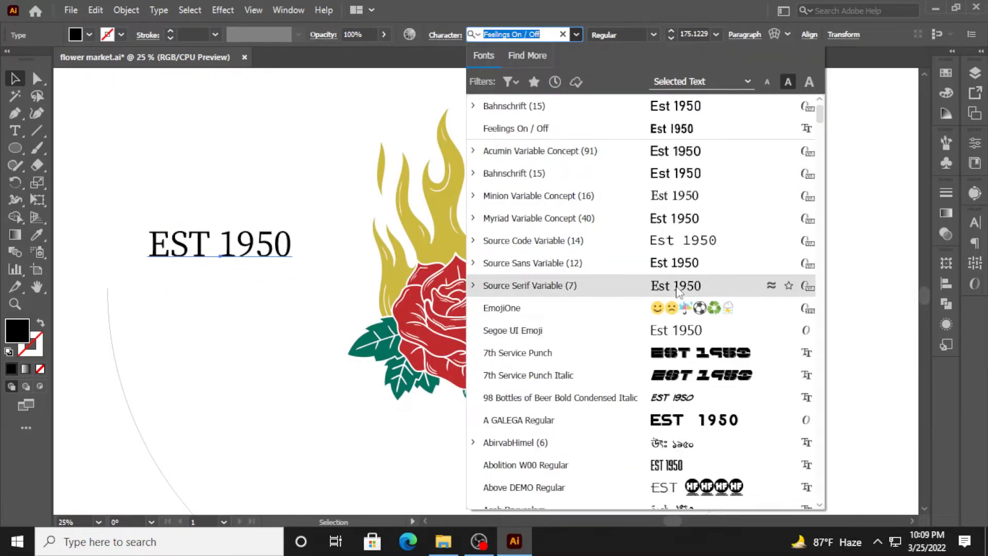
{"action": "scroll", "coordinate": [678, 291], "scroll_direction": "down", "scroll_amount": 1}
{"action": "scroll", "coordinate": [688, 322], "scroll_direction": "down", "scroll_amount": 1}
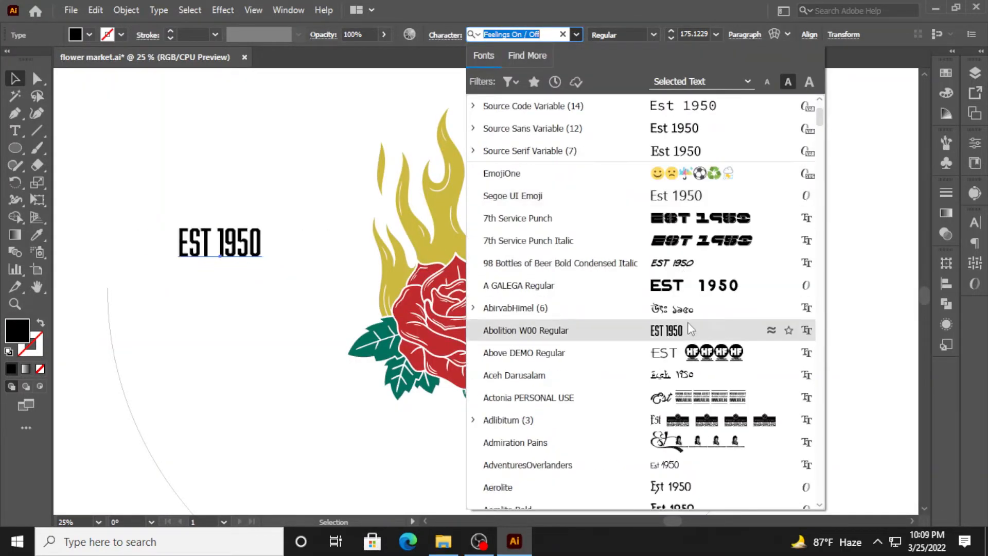
{"action": "scroll", "coordinate": [685, 394], "scroll_direction": "down", "scroll_amount": 1}
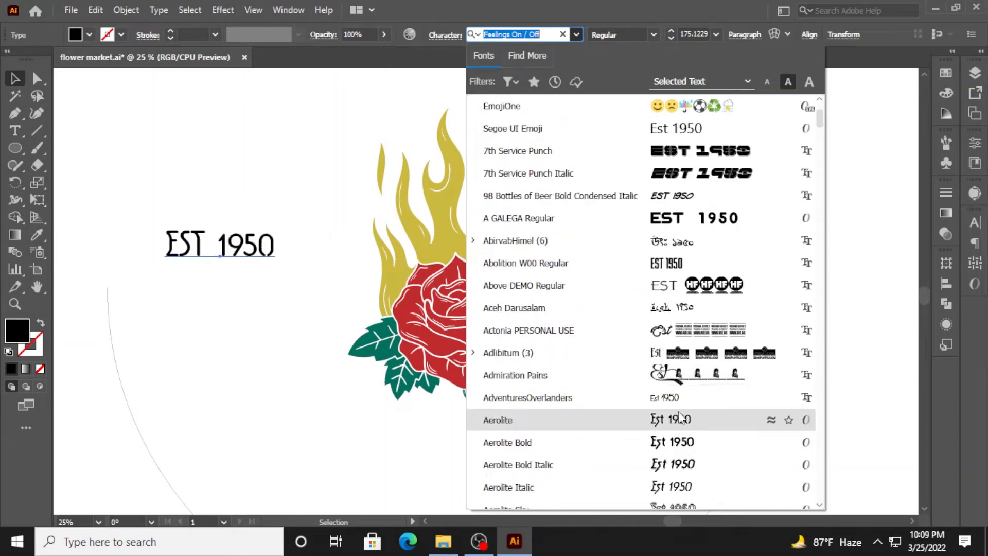
{"action": "scroll", "coordinate": [680, 416], "scroll_direction": "down", "scroll_amount": 2}
{"action": "scroll", "coordinate": [685, 329], "scroll_direction": "down", "scroll_amount": 1}
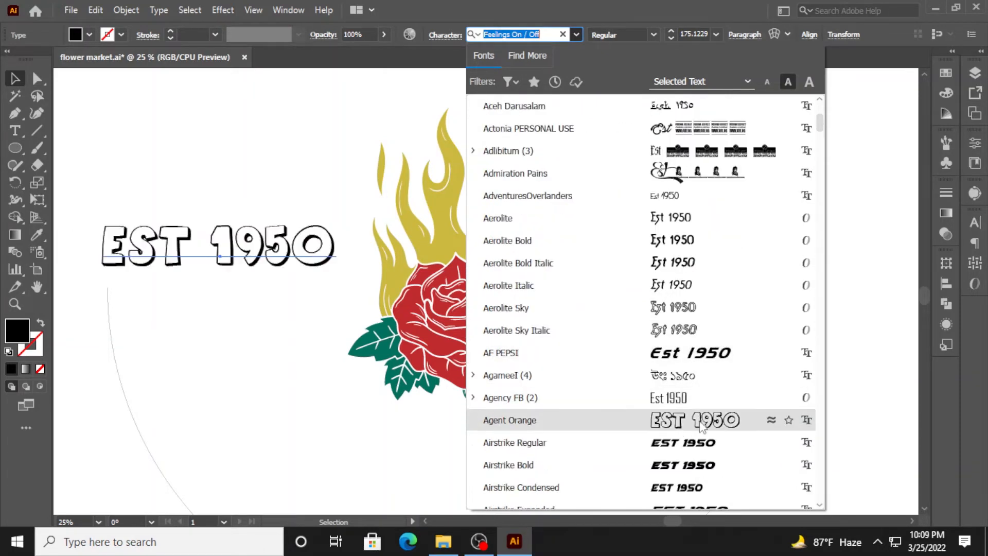
{"action": "scroll", "coordinate": [700, 422], "scroll_direction": "down", "scroll_amount": 2}
{"action": "scroll", "coordinate": [695, 417], "scroll_direction": "down", "scroll_amount": 1}
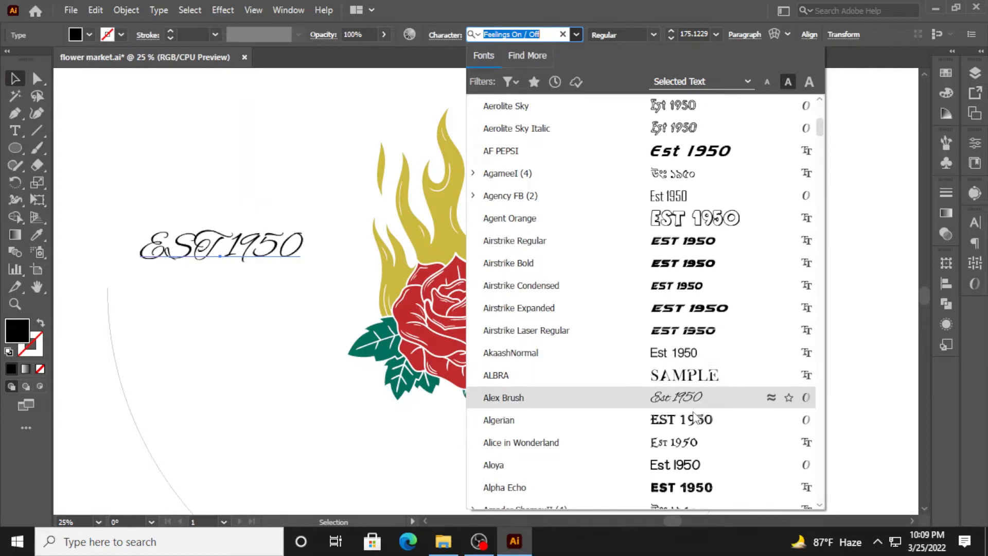
{"action": "scroll", "coordinate": [695, 443], "scroll_direction": "down", "scroll_amount": 1}
{"action": "scroll", "coordinate": [693, 386], "scroll_direction": "down", "scroll_amount": 2}
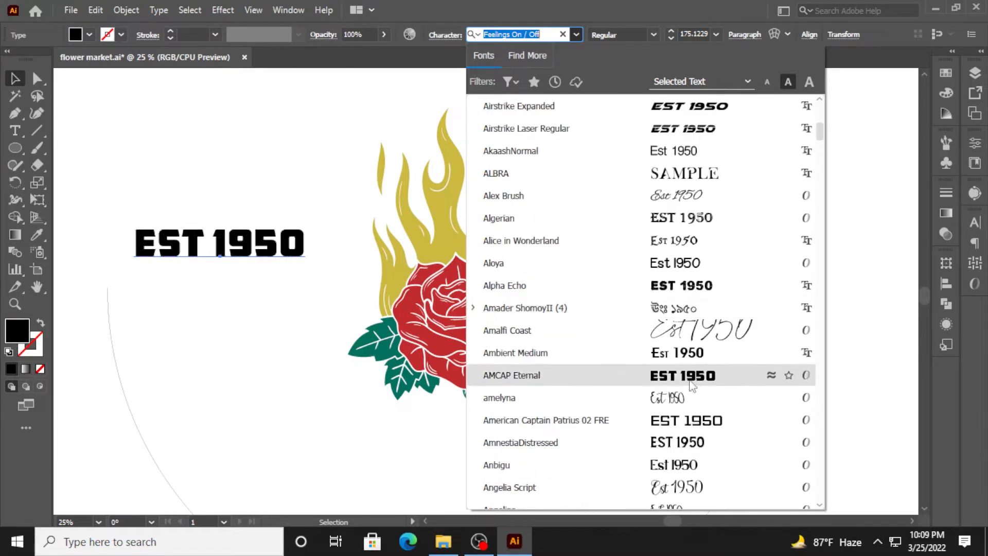
{"action": "scroll", "coordinate": [693, 386], "scroll_direction": "down", "scroll_amount": 4}
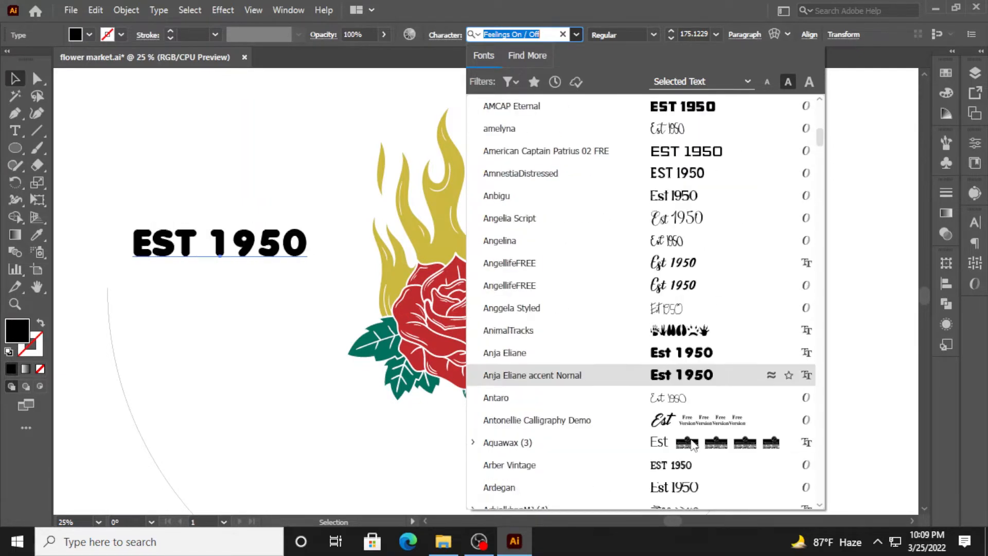
{"action": "scroll", "coordinate": [692, 444], "scroll_direction": "down", "scroll_amount": 1}
{"action": "left_click", "coordinate": [673, 402]}
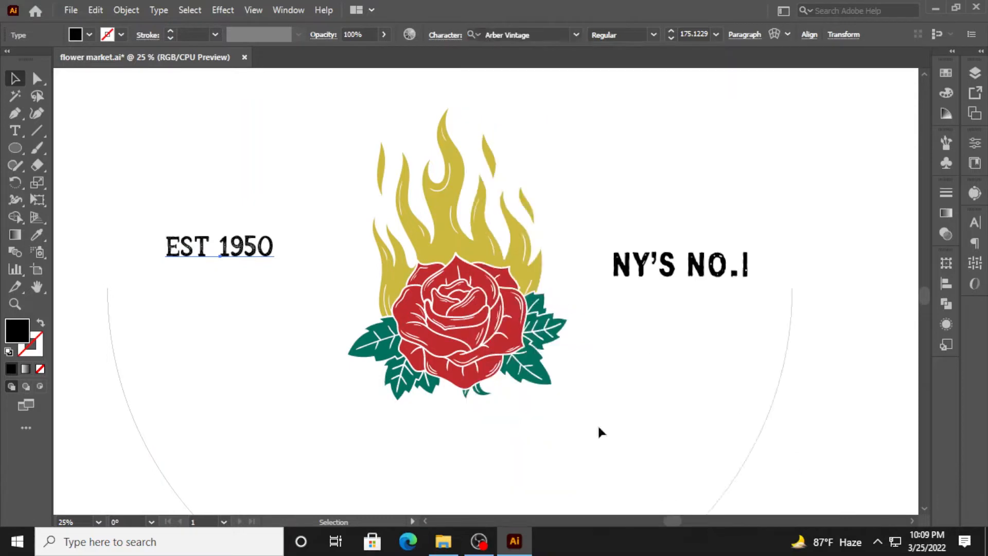
Step: Break the "EST 1950" text into two lines, with "EST" above "1950"
{"action": "double_click", "coordinate": [219, 253]}
{"action": "key", "text": "BackSpace"}
{"action": "key", "text": "Return"}
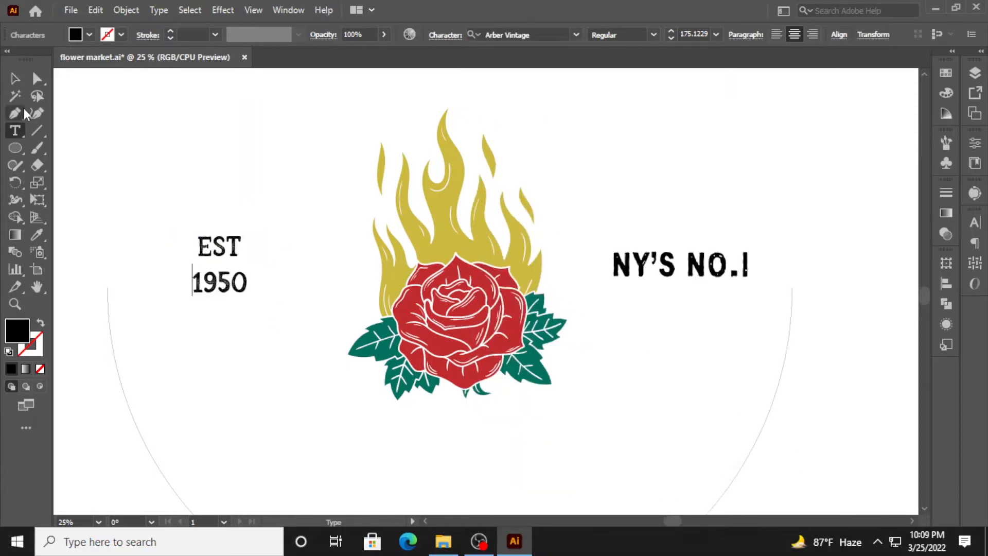
Step: Match the "NY'S NO.1" text's formatting to the "EST 1950" text
{"action": "key", "text": "Escape"}
{"action": "left_click", "coordinate": [679, 269]}
{"action": "left_click", "coordinate": [40, 237]}
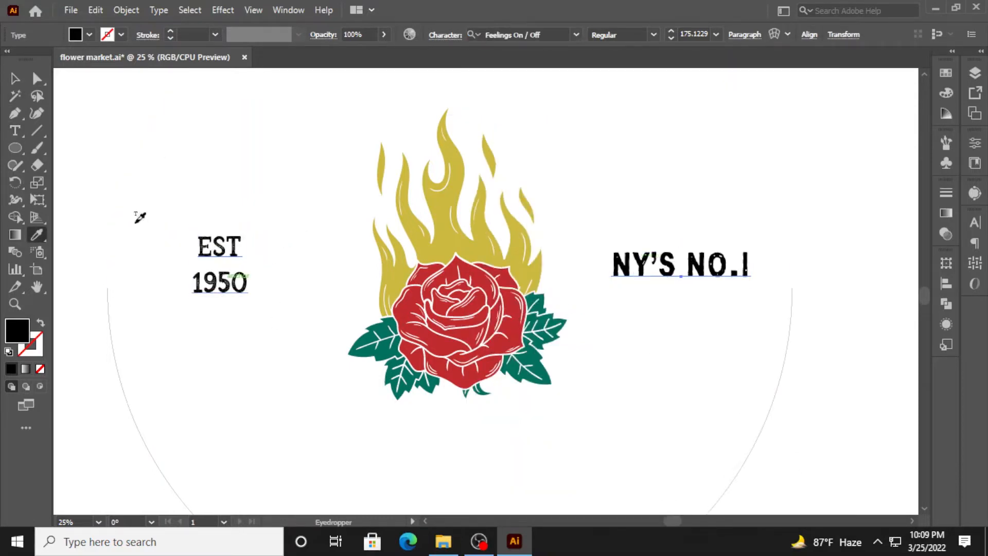
{"action": "left_click", "coordinate": [226, 281]}
{"action": "key", "text": "v"}
Step: Break the "NY'S NO.1" text into two lines, with "NY'S" above "NO.1"
{"action": "double_click", "coordinate": [684, 263]}
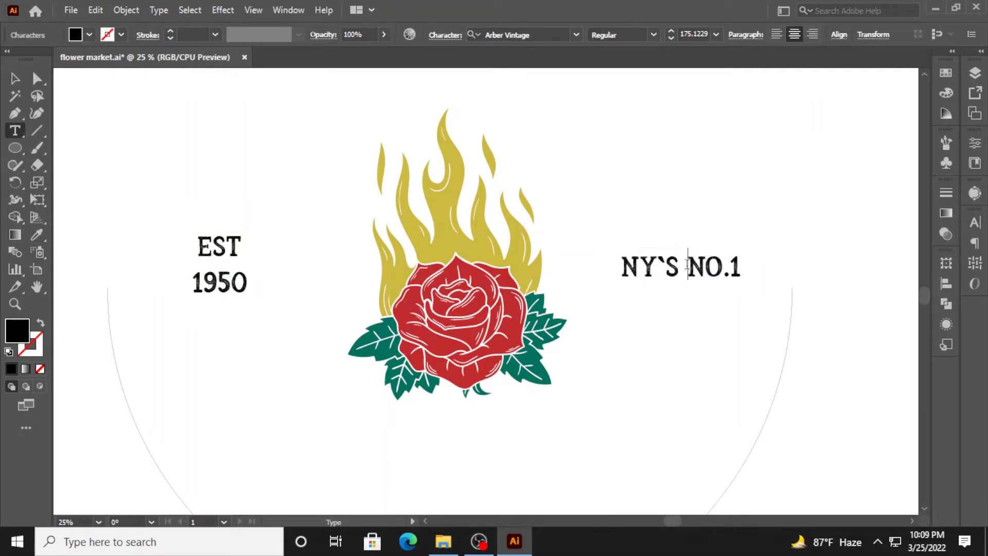
{"action": "key", "text": "BackSpace"}
{"action": "key", "text": "Return"}
{"action": "key", "text": "Escape"}
Step: Align the "EST 1950" and "NY'S NO.1" texts with each other on their vertical centers
{"action": "left_click", "coordinate": [247, 282], "text": "shift"}
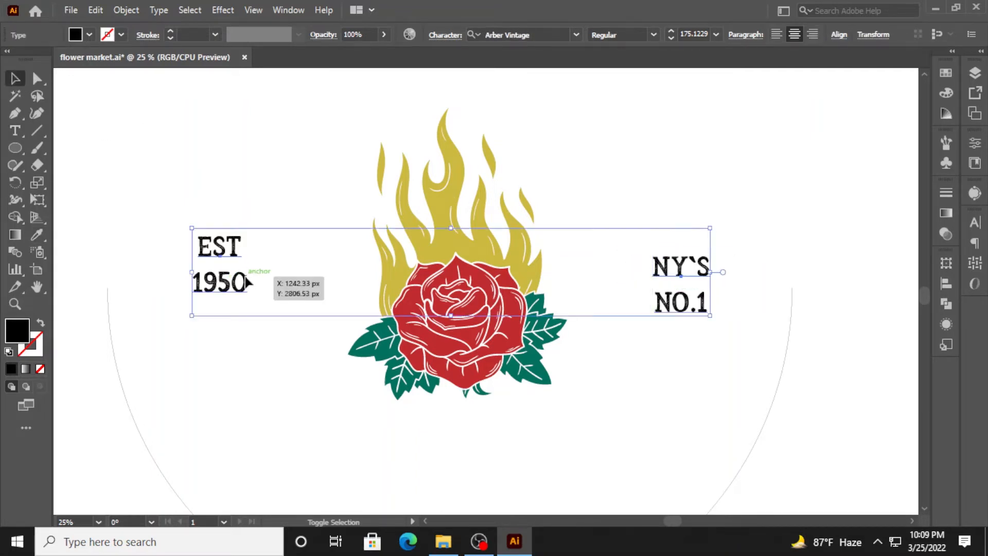
{"action": "left_click", "coordinate": [840, 34]}
{"action": "left_click", "coordinate": [807, 75]}
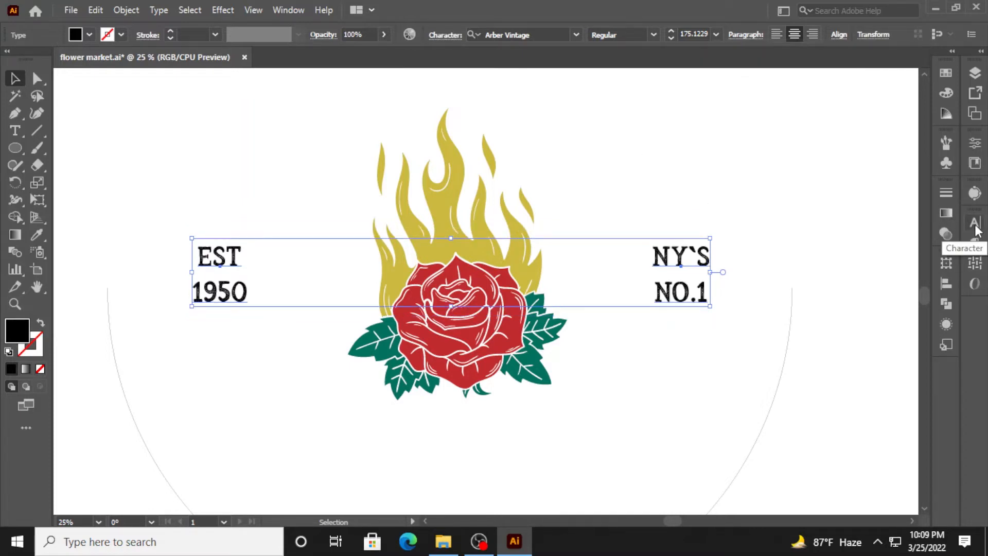
Step: Set the leading of the "EST 1950" and "NY'S NO.1" texts to 130 pt
{"action": "left_click", "coordinate": [975, 223]}
{"action": "left_click", "coordinate": [930, 279]}
{"action": "scroll", "coordinate": [931, 279], "scroll_direction": "down", "scroll_amount": 20}
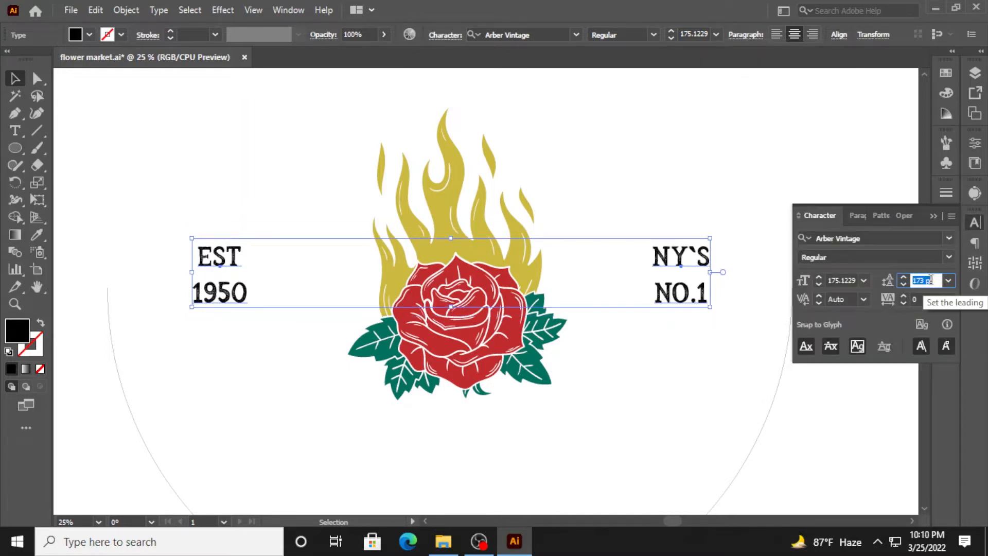
{"action": "scroll", "coordinate": [930, 280], "scroll_direction": "down", "scroll_amount": 19}
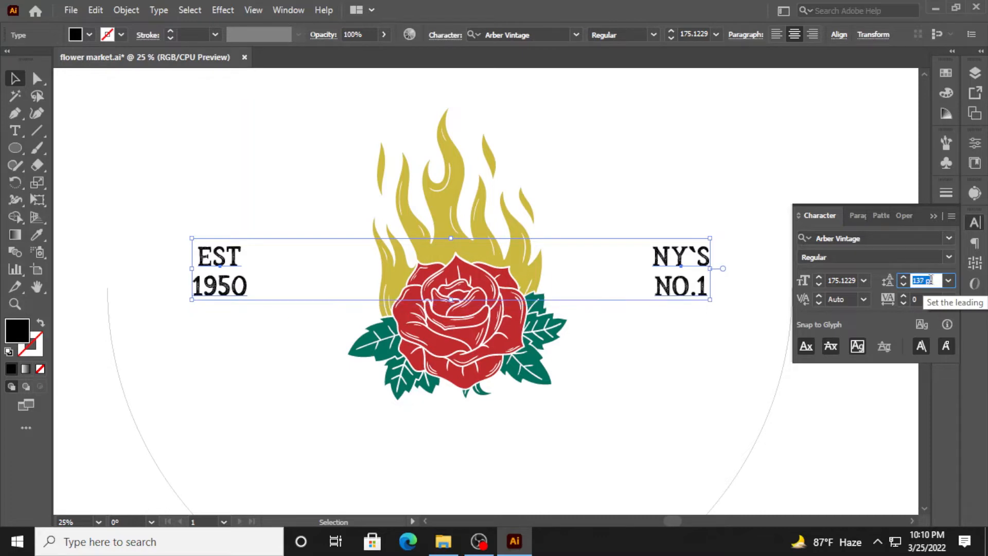
{"action": "scroll", "coordinate": [931, 280], "scroll_direction": "up", "scroll_amount": 1}
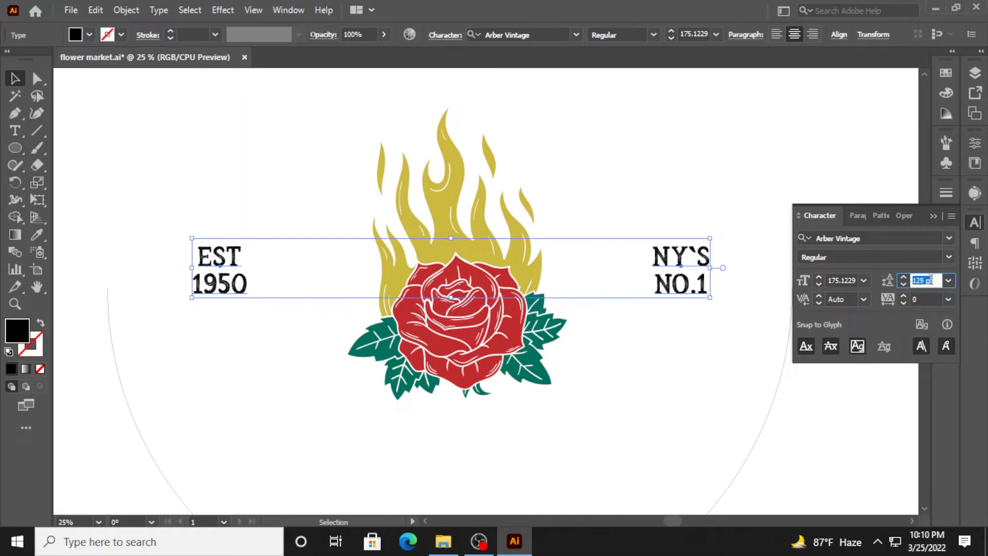
{"action": "left_click", "coordinate": [777, 189]}
{"action": "scroll", "coordinate": [604, 177], "scroll_direction": "down", "scroll_amount": 2}
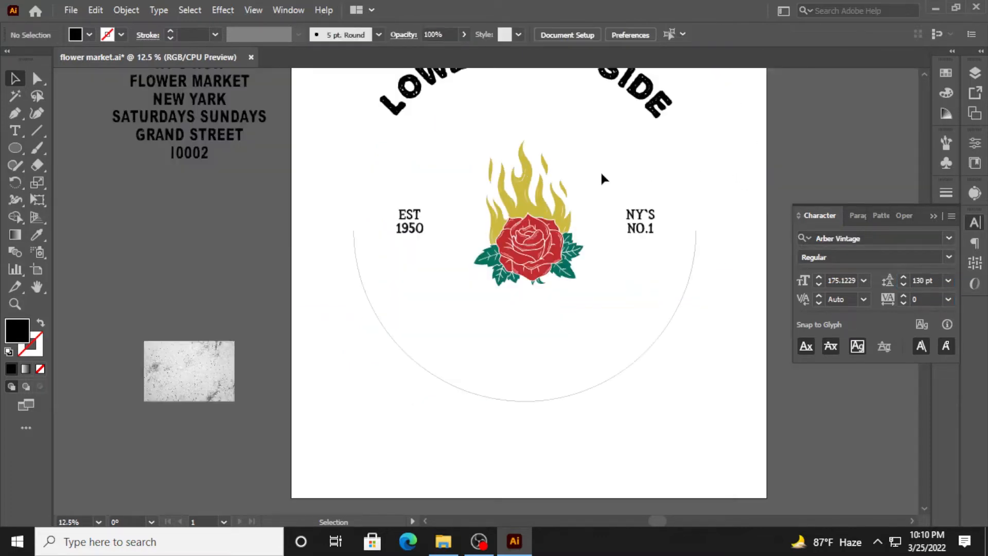
{"action": "left_click", "coordinate": [937, 216]}
Step: Copy "FLOWER MARKET" from the text block as separate text and place it below the rose
{"action": "left_click_drag", "start_coordinate": [727, 269], "coordinate": [714, 327]}
{"action": "left_click", "coordinate": [15, 130]}
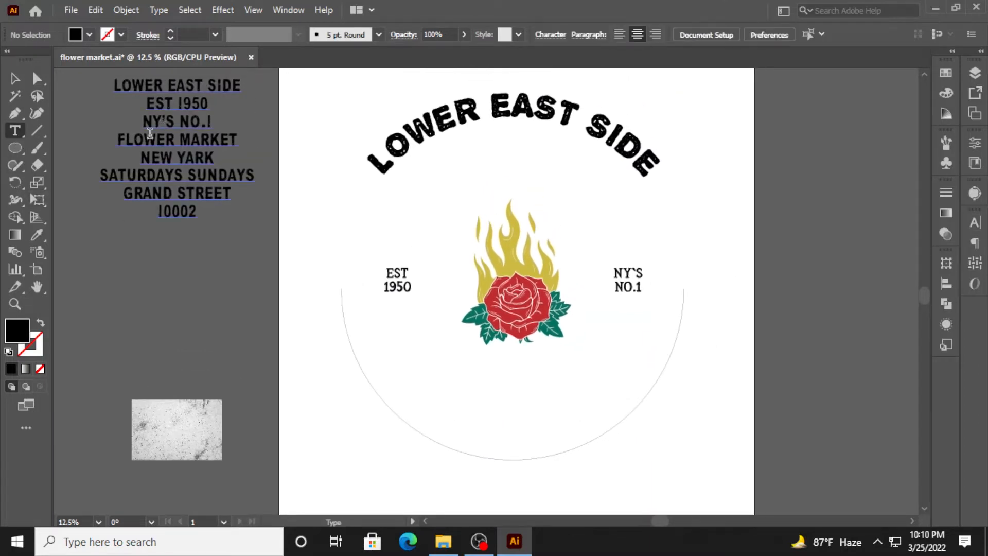
{"action": "left_click_drag", "start_coordinate": [120, 137], "coordinate": [241, 140]}
{"action": "key", "text": "ctrl+c"}
{"action": "left_click", "coordinate": [494, 407], "text": "ctrl"}
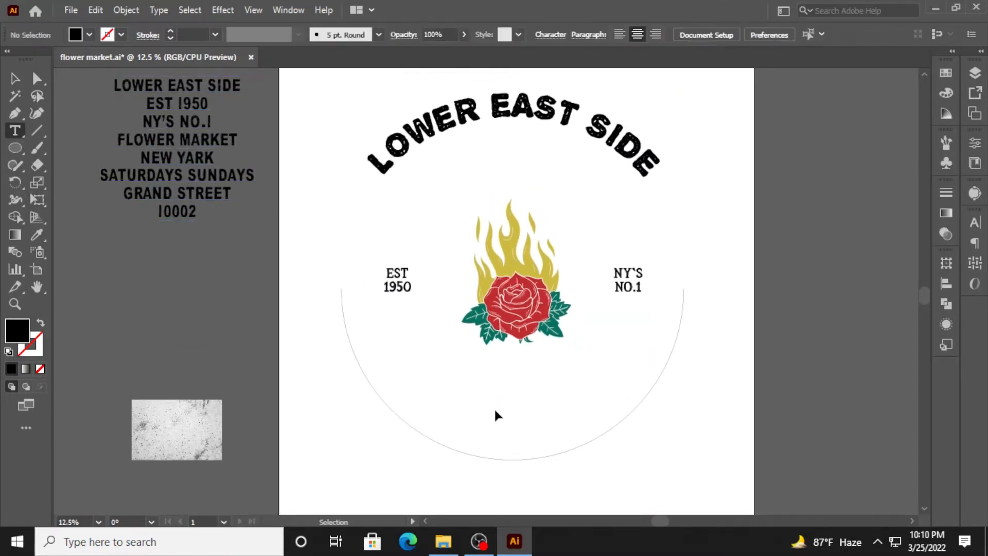
{"action": "key", "text": "ctrl+v"}
{"action": "left_click", "coordinate": [16, 80]}
{"action": "left_click_drag", "start_coordinate": [481, 291], "coordinate": [469, 372]}
Step: Match "FLOWER MARKET" to the arched text's formatting, set its size to 300 pt and center it under the rose
{"action": "key", "text": "i"}
{"action": "left_click", "coordinate": [450, 115]}
{"action": "key", "text": "v"}
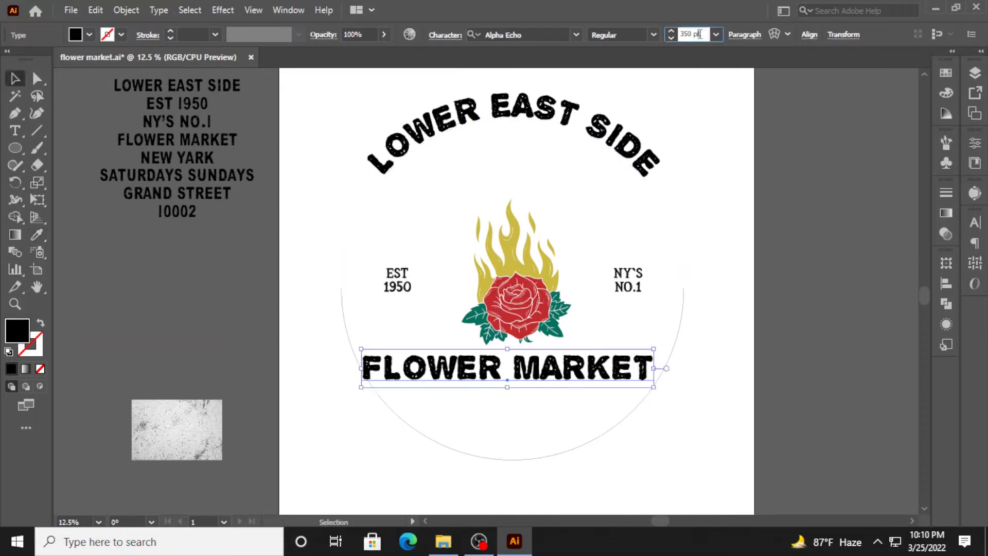
{"action": "type", "text": "00"}
{"action": "left_click", "coordinate": [724, 215]}
{"action": "left_click_drag", "start_coordinate": [549, 379], "coordinate": [562, 380]}
{"action": "scroll", "coordinate": [603, 407], "scroll_direction": "down", "scroll_amount": 3}
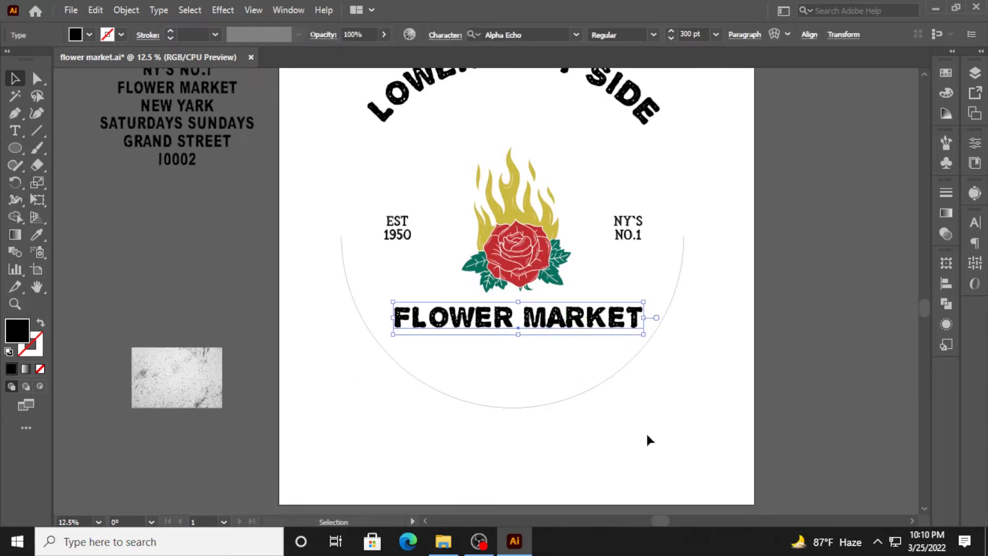
{"action": "left_click", "coordinate": [646, 431]}
Step: Copy "NEW YARK" from the text block as separate text and place it below "FLOWER MARKET"
{"action": "scroll", "coordinate": [644, 428], "scroll_direction": "up", "scroll_amount": 2}
{"action": "left_click", "coordinate": [16, 132]}
{"action": "left_click_drag", "start_coordinate": [102, 158], "coordinate": [254, 157]}
{"action": "left_click_drag", "start_coordinate": [141, 140], "coordinate": [236, 140]}
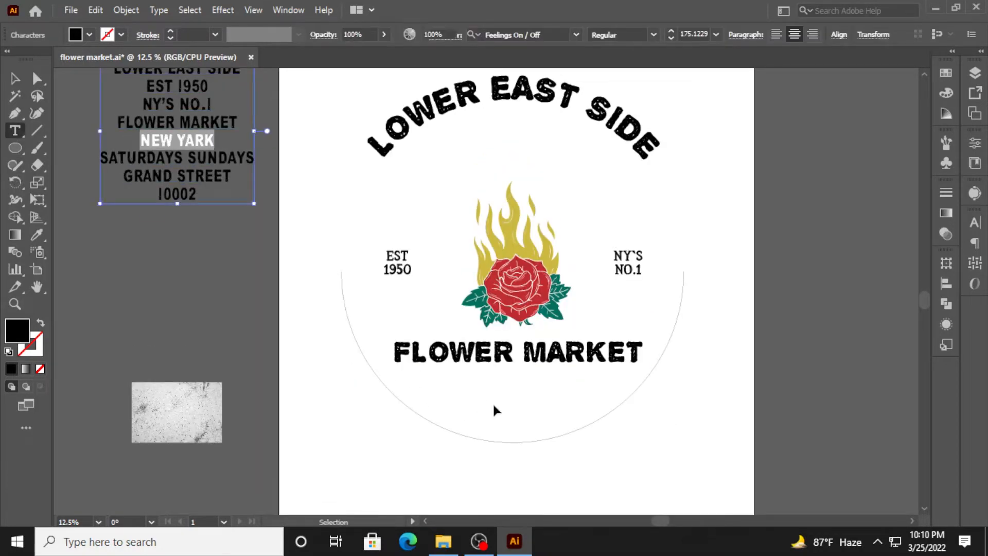
{"action": "key", "text": "ctrl+c"}
{"action": "key", "text": "Escape"}
{"action": "key", "text": "ctrl+v"}
{"action": "scroll", "coordinate": [494, 406], "scroll_direction": "down", "scroll_amount": 1}
{"action": "key", "text": "v"}
{"action": "left_click_drag", "start_coordinate": [461, 258], "coordinate": [494, 367]}
Step: Match the "NEW YARK" text's formatting to the "FLOWER MARKET" text
{"action": "left_click", "coordinate": [37, 235]}
{"action": "left_click", "coordinate": [479, 322]}
{"action": "left_click", "coordinate": [15, 78]}
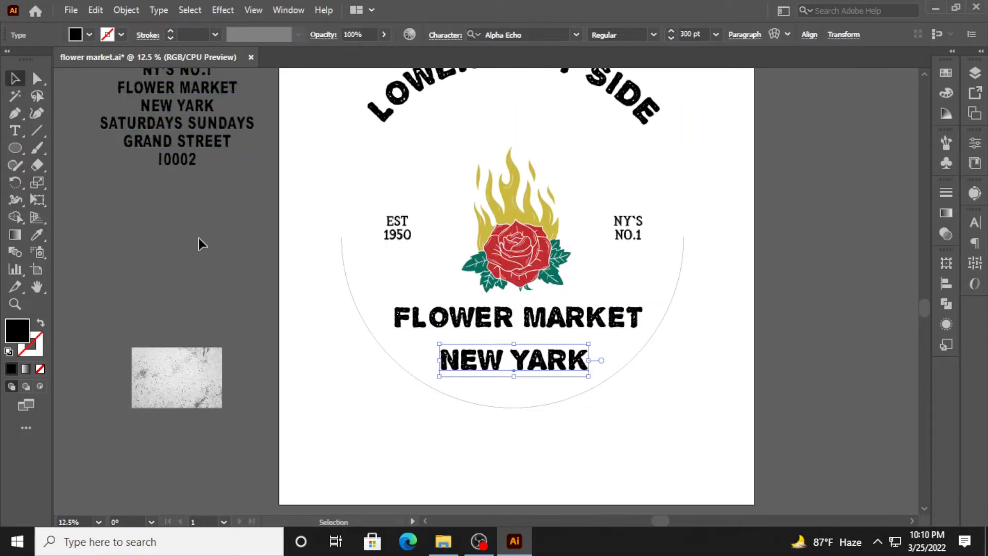
{"action": "left_click", "coordinate": [200, 244]}
Step: Copy "SATURDAYS SUNDAYS" from the text block as separate text and place it just below the circular path
{"action": "key", "text": "t"}
{"action": "left_click_drag", "start_coordinate": [103, 120], "coordinate": [255, 123]}
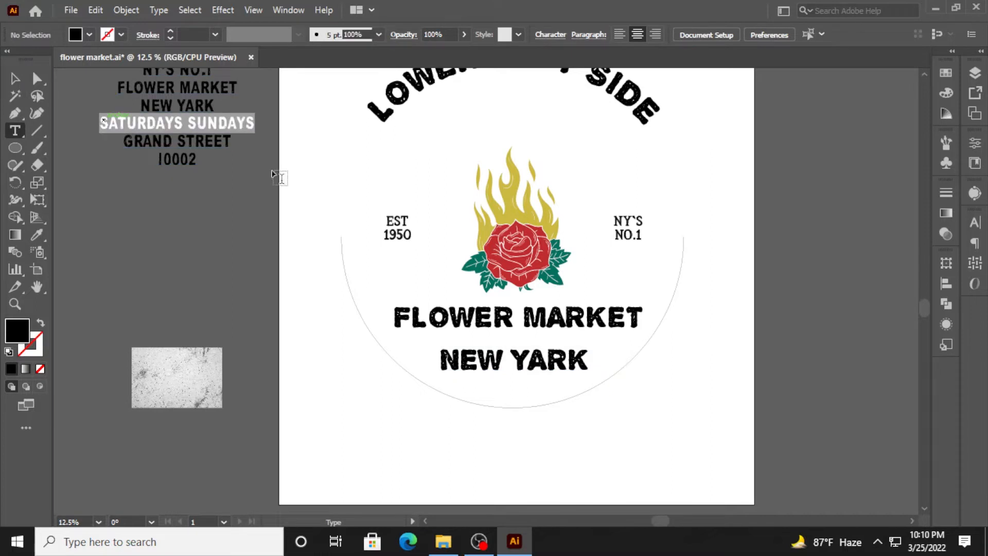
{"action": "key", "text": "ctrl+c"}
{"action": "key", "text": "Escape"}
{"action": "key", "text": "ctrl+v"}
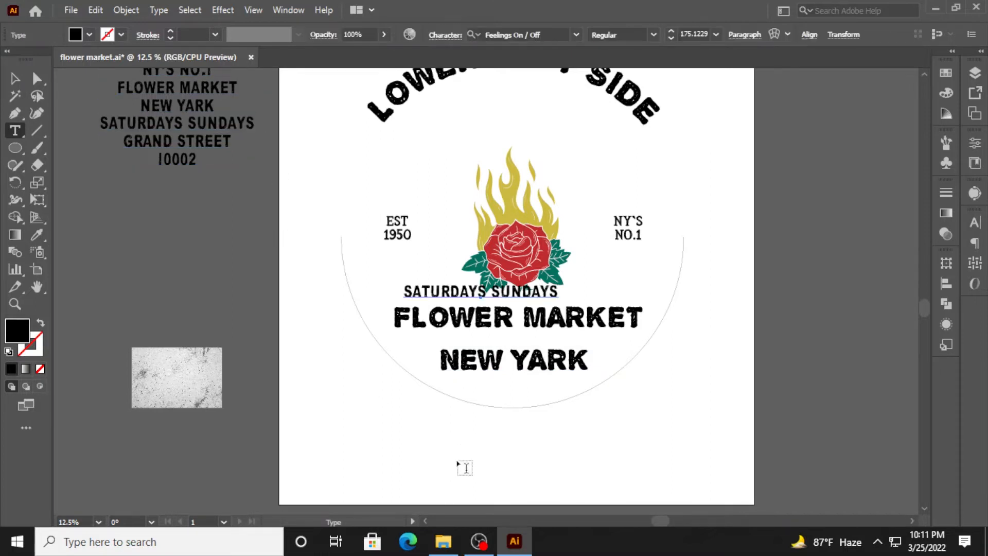
{"action": "left_click", "coordinate": [16, 79]}
{"action": "left_click_drag", "start_coordinate": [438, 292], "coordinate": [464, 425]}
Step: Copy "GRAND STREET" from the text block as separate text and place it below "SATURDAYS SUNDAYS"
{"action": "left_click", "coordinate": [15, 131]}
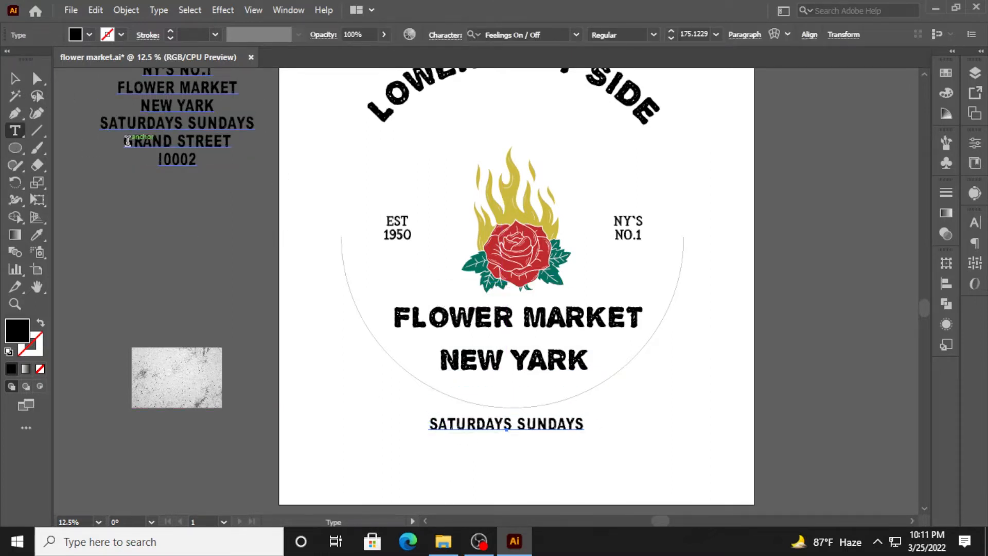
{"action": "key", "text": "Escape"}
{"action": "key", "text": "ctrl+v"}
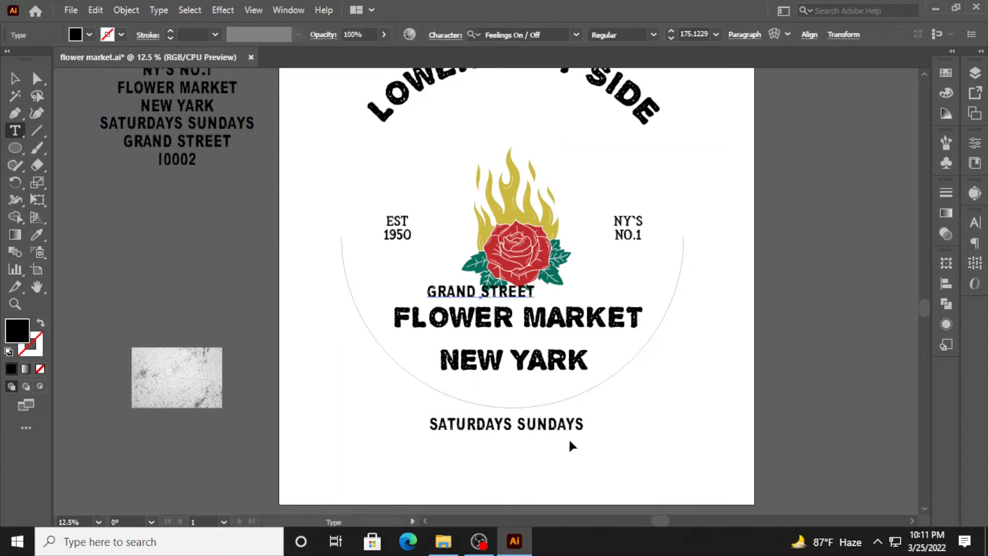
{"action": "left_click_drag", "start_coordinate": [481, 292], "coordinate": [502, 456]}
Step: Copy "10002" from the text block as separate text and place it below "GRAND STREET"
{"action": "left_click_drag", "start_coordinate": [159, 158], "coordinate": [197, 159]}
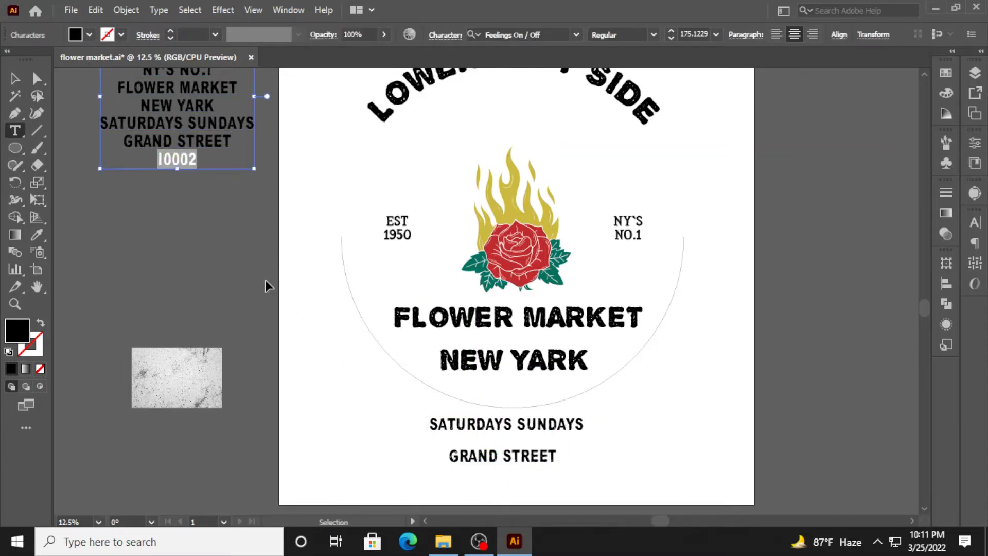
{"action": "key", "text": "ctrl+c"}
{"action": "key", "text": "Escape"}
{"action": "key", "text": "ctrl+v"}
{"action": "scroll", "coordinate": [387, 436], "scroll_direction": "down", "scroll_amount": 1}
{"action": "scroll", "coordinate": [387, 436], "scroll_direction": "down", "scroll_amount": 1}
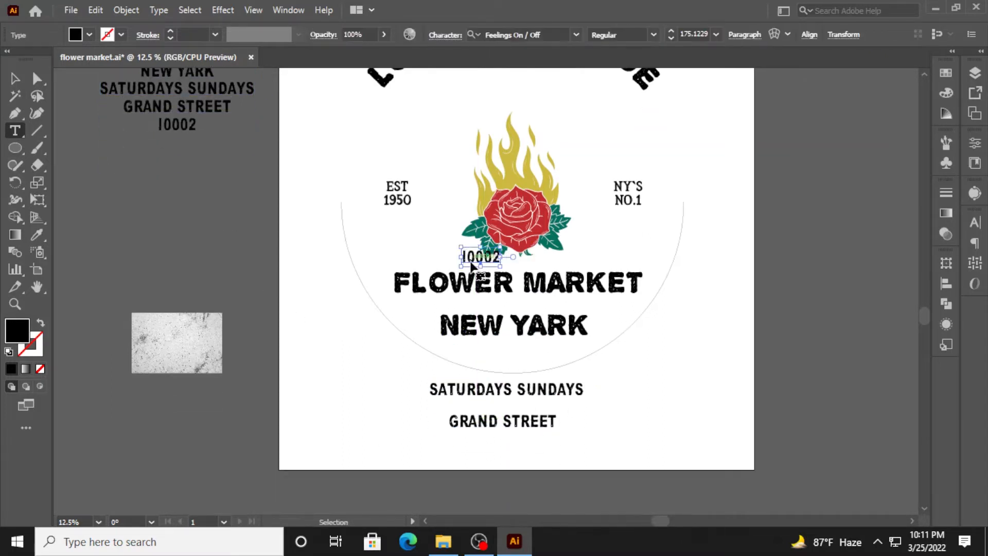
{"action": "left_click_drag", "start_coordinate": [471, 264], "coordinate": [497, 447]}
{"action": "left_click", "coordinate": [16, 79]}
Step: Stack "SATURDAYS SUNDAYS", "GRAND STREET" and "10002" closely together and align them on their horizontal centers
{"action": "scroll", "coordinate": [504, 474], "scroll_direction": "up", "scroll_amount": 3}
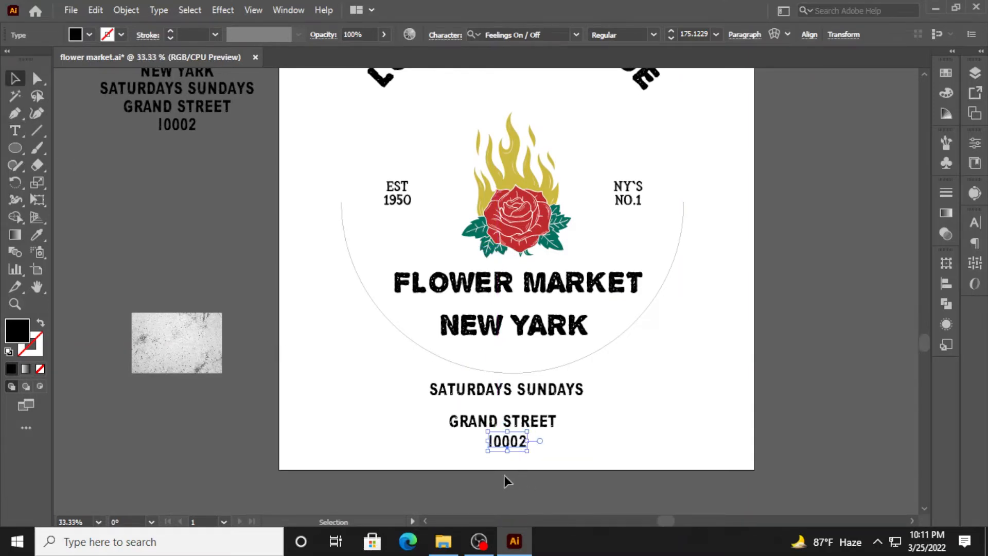
{"action": "left_click_drag", "start_coordinate": [736, 248], "coordinate": [423, 443]}
{"action": "left_click", "coordinate": [489, 289]}
{"action": "left_click_drag", "start_coordinate": [495, 260], "coordinate": [494, 302]}
{"action": "left_click_drag", "start_coordinate": [513, 386], "coordinate": [512, 381]}
{"action": "left_click_drag", "start_coordinate": [437, 424], "coordinate": [520, 285]}
{"action": "left_click", "coordinate": [839, 35]}
{"action": "left_click", "coordinate": [720, 76]}
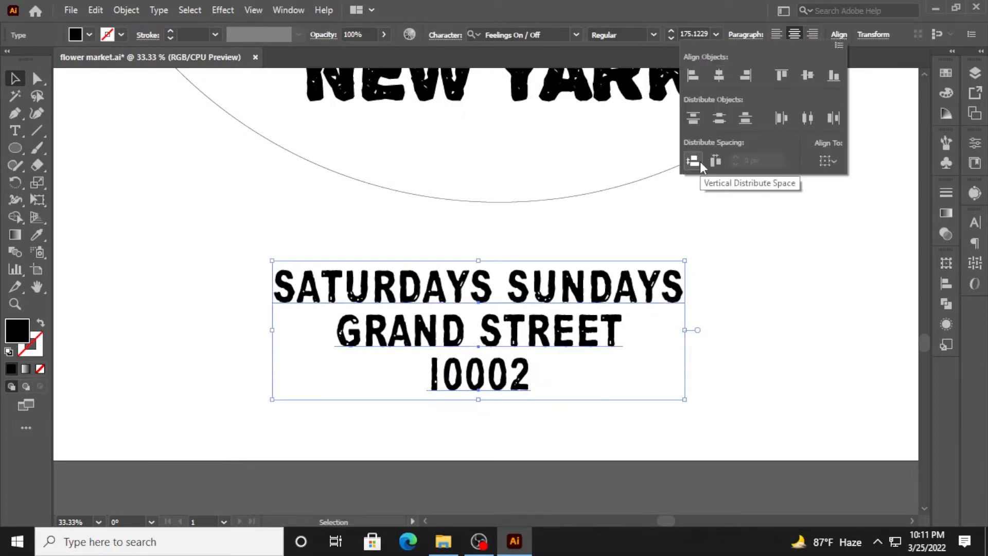
Step: Browse the available fonts for the "FLOWER MARKET" and "NEW YARK" texts
{"action": "scroll", "coordinate": [771, 340], "scroll_direction": "down", "scroll_amount": 3}
{"action": "left_click_drag", "start_coordinate": [691, 374], "coordinate": [595, 413]}
{"action": "left_click", "coordinate": [598, 287]}
{"action": "left_click", "coordinate": [608, 235], "text": "shift"}
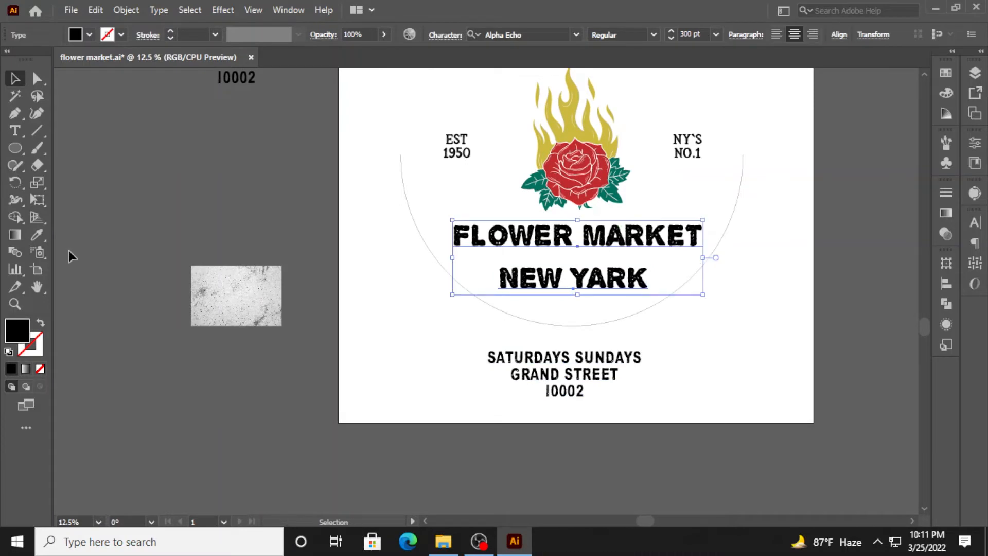
{"action": "left_click", "coordinate": [576, 34]}
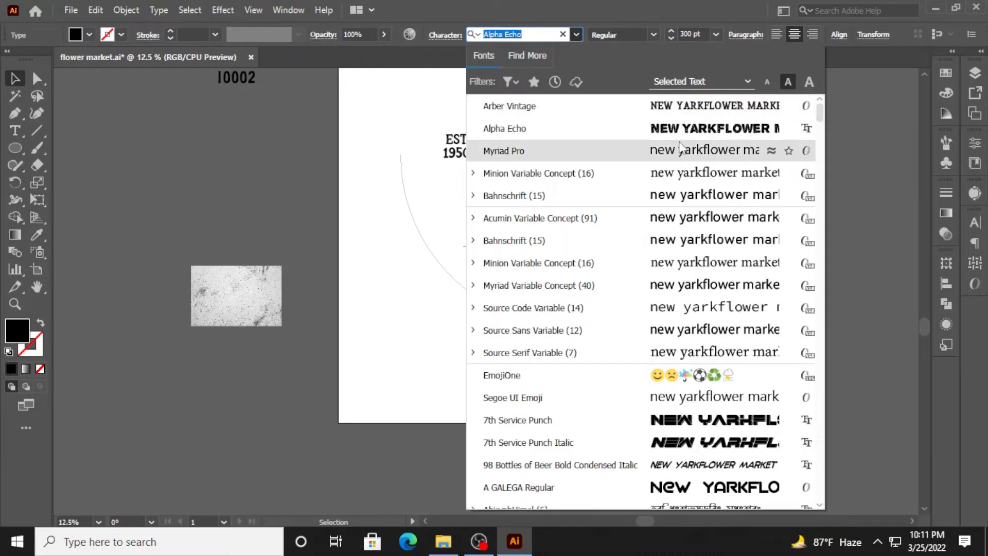
{"action": "scroll", "coordinate": [680, 142], "scroll_direction": "down", "scroll_amount": 1}
{"action": "scroll", "coordinate": [679, 140], "scroll_direction": "up", "scroll_amount": 1}
{"action": "left_click", "coordinate": [647, 138]}
{"action": "left_click", "coordinate": [606, 339]}
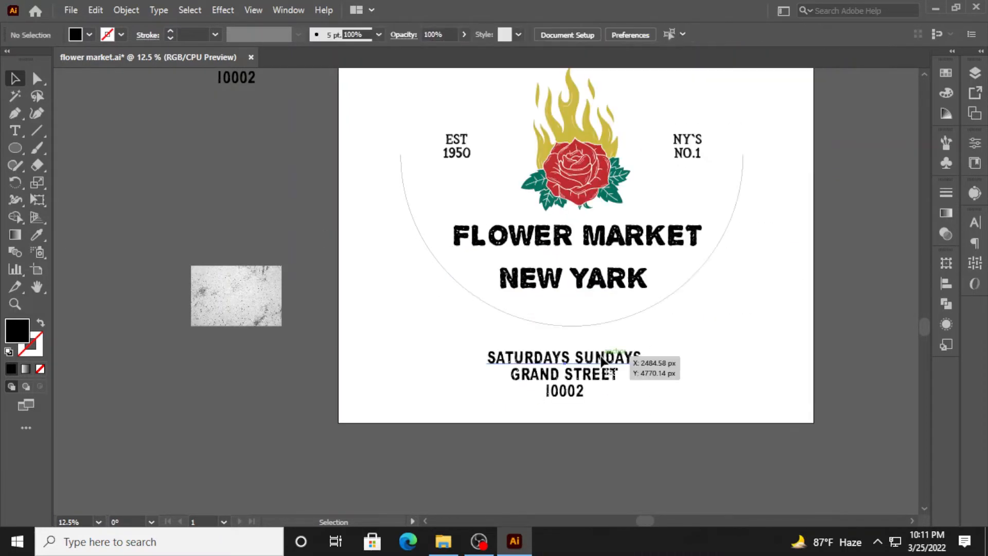
Step: Browse the font list for alternatives for the "SATURDAYS SUNDAYS" text
{"action": "left_click", "coordinate": [602, 358]}
{"action": "left_click", "coordinate": [576, 35]}
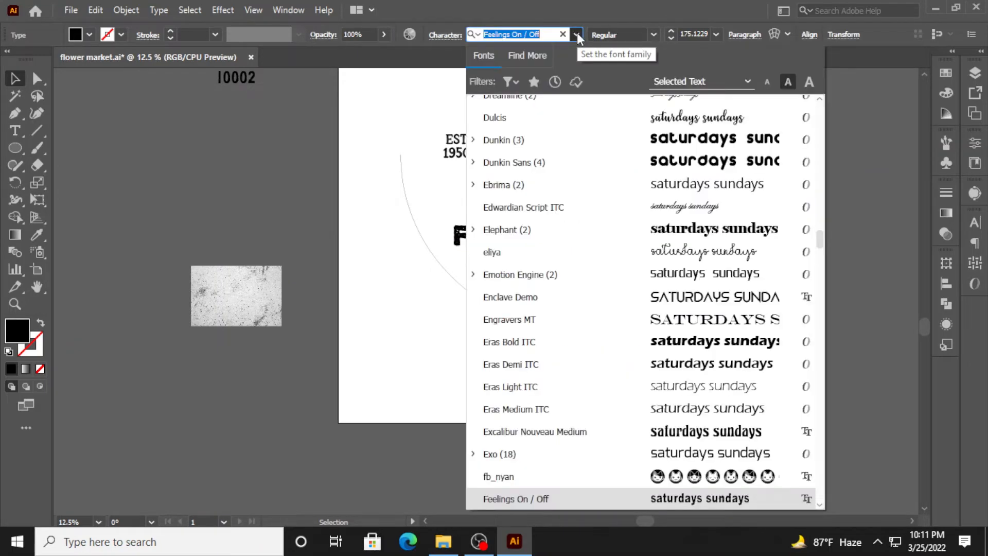
{"action": "scroll", "coordinate": [820, 235], "scroll_direction": "up", "scroll_amount": 5}
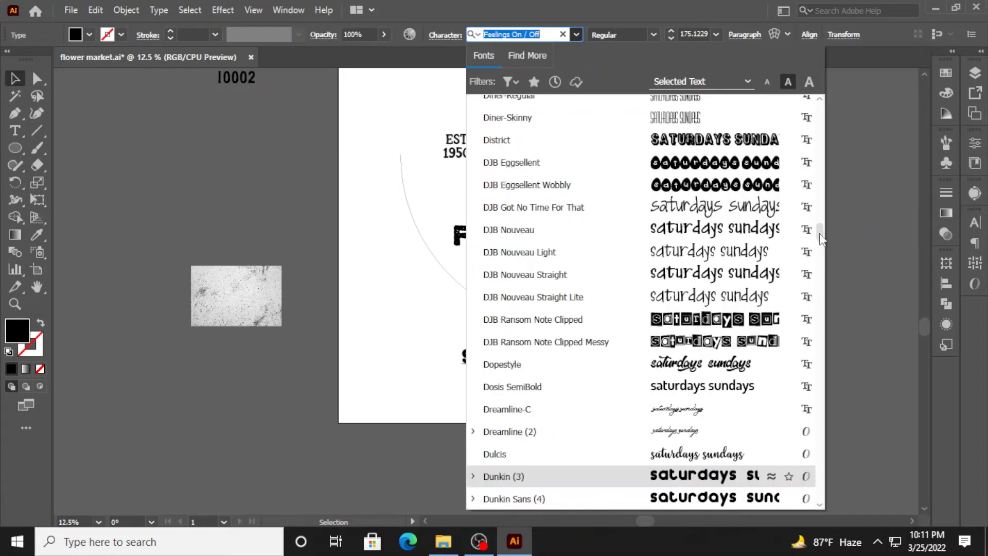
{"action": "scroll", "coordinate": [822, 110], "scroll_direction": "up", "scroll_amount": 5}
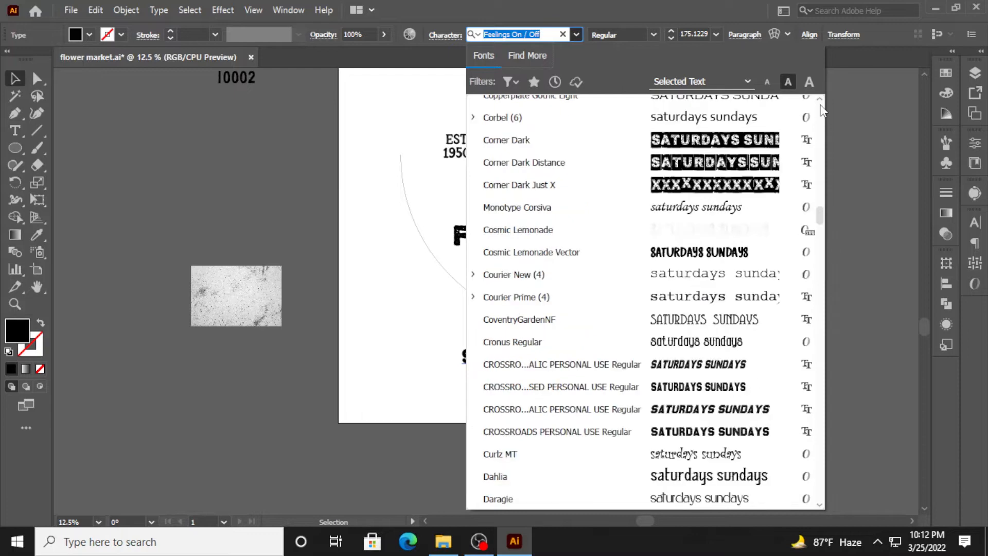
{"action": "scroll", "coordinate": [818, 129], "scroll_direction": "up", "scroll_amount": 1}
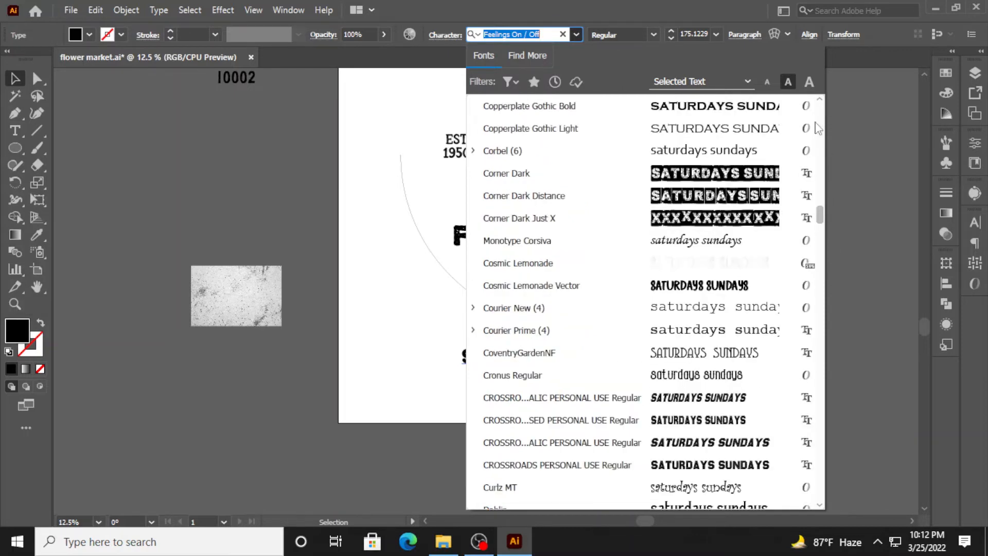
{"action": "scroll", "coordinate": [689, 187], "scroll_direction": "up", "scroll_amount": 10}
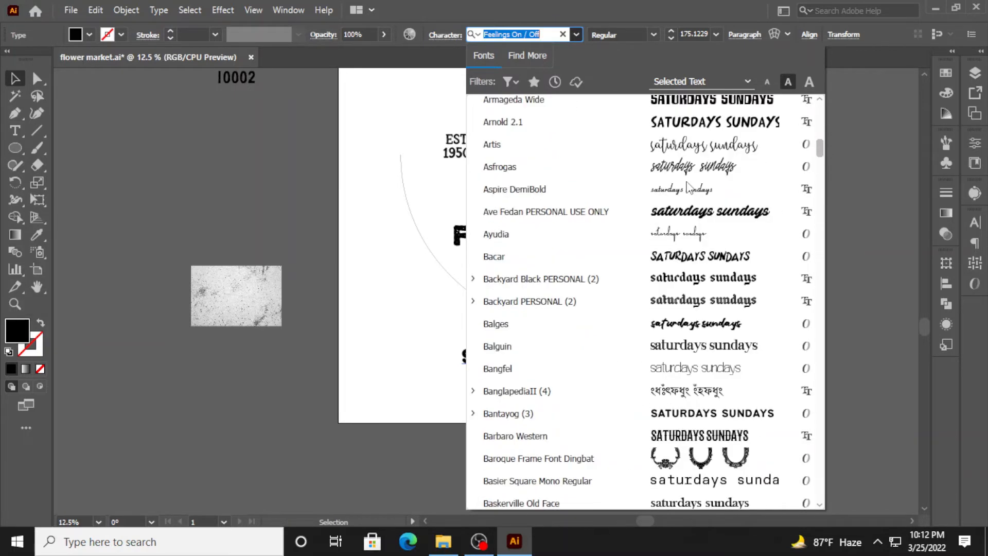
{"action": "scroll", "coordinate": [689, 187], "scroll_direction": "up", "scroll_amount": 15}
{"action": "left_click", "coordinate": [278, 194]}
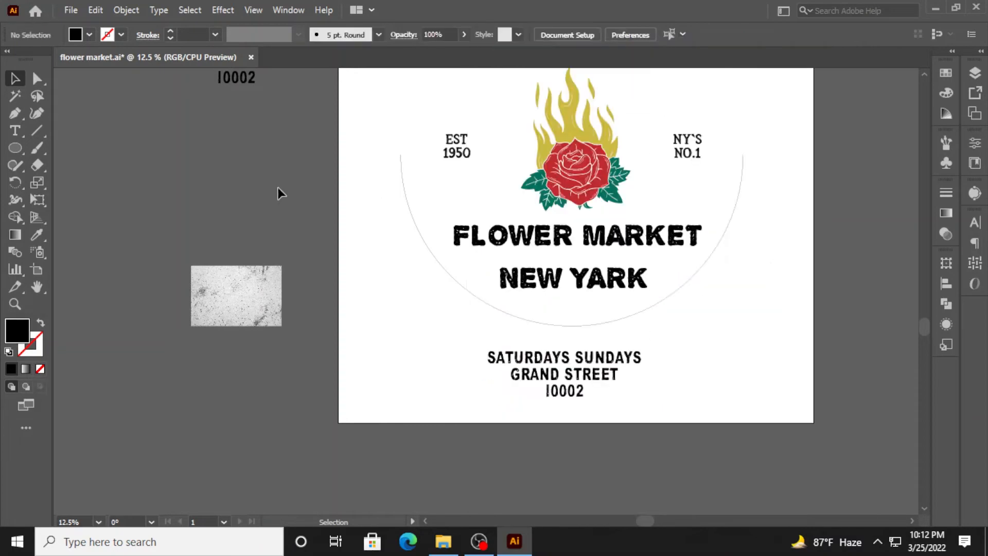
Step: Match the "NEW YARK" text's formatting to the "SATURDAYS SUNDAYS" text
{"action": "left_click_drag", "start_coordinate": [555, 280], "coordinate": [557, 282]}
{"action": "left_click", "coordinate": [37, 235]}
{"action": "left_click", "coordinate": [569, 358]}
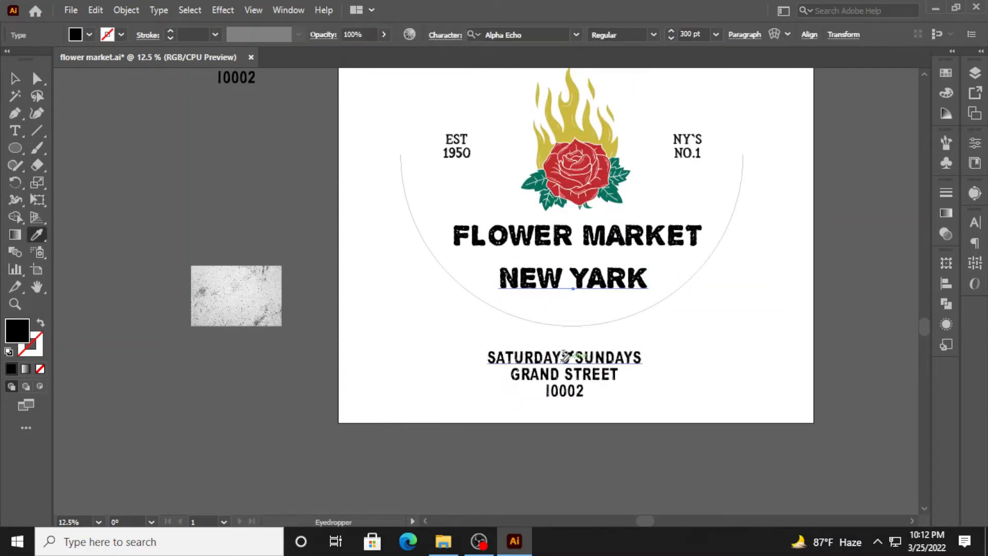
{"action": "key", "text": "v"}
Step: Match the "FLOWER MARKET" text's formatting to "NEW YARK" and set its font size to 300 pt
{"action": "left_click", "coordinate": [512, 234]}
{"action": "left_click", "coordinate": [39, 236]}
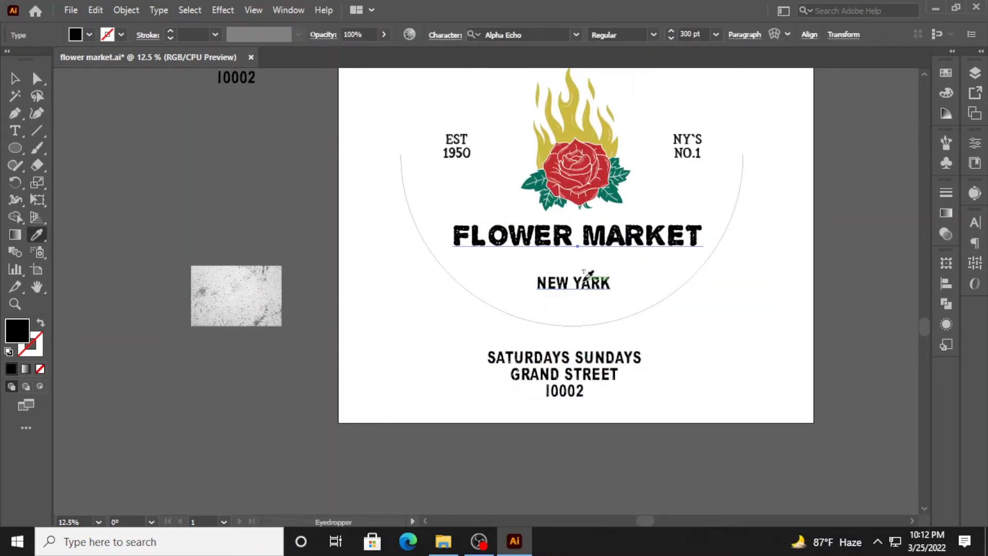
{"action": "left_click", "coordinate": [581, 281]}
{"action": "key", "text": "v"}
{"action": "left_click", "coordinate": [692, 34]}
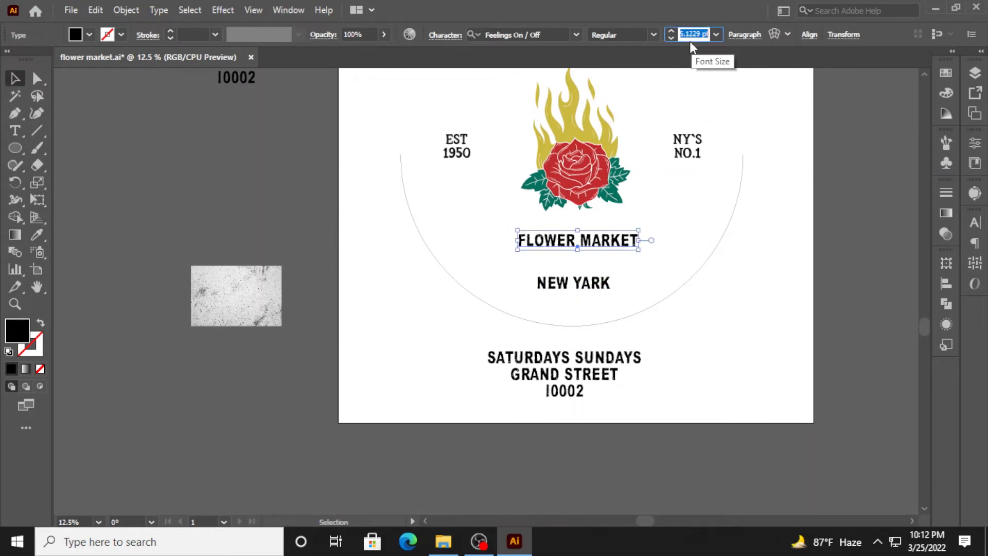
{"action": "type", "text": "300"}
{"action": "left_click", "coordinate": [798, 251]}
Step: Match the formatting of the "NY'S NO.1" and "EST 1950" texts to the "NEW YARK" text
{"action": "left_click", "coordinate": [571, 285]}
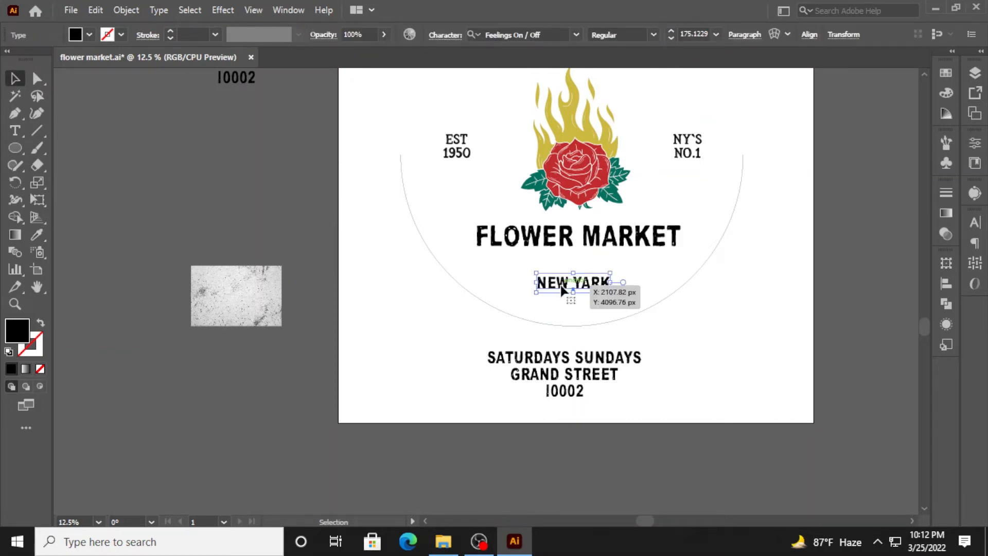
{"action": "left_click", "coordinate": [770, 269]}
{"action": "scroll", "coordinate": [784, 258], "scroll_direction": "up", "scroll_amount": 2}
{"action": "scroll", "coordinate": [785, 258], "scroll_direction": "right", "scroll_amount": 2}
{"action": "left_click", "coordinate": [632, 230]}
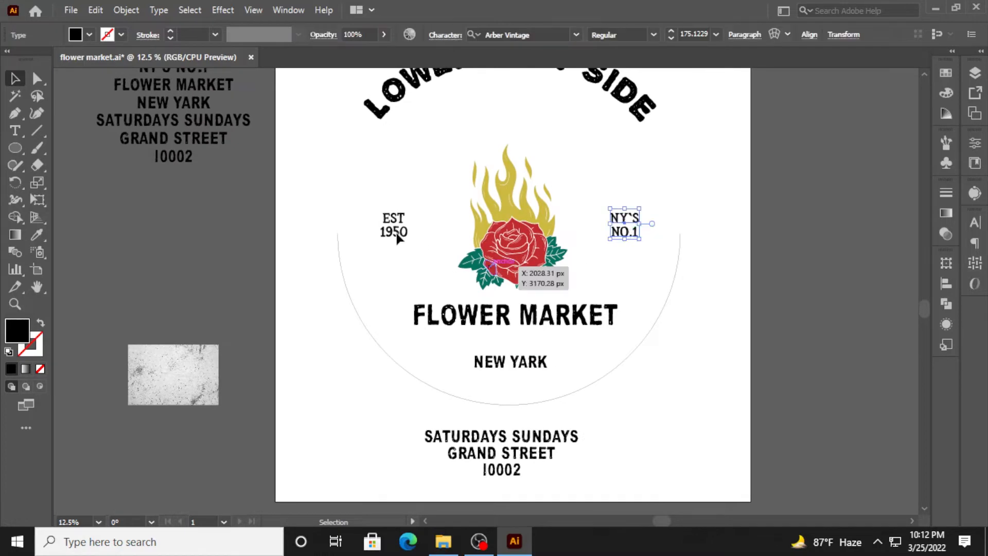
{"action": "left_click", "coordinate": [394, 233], "text": "shift"}
{"action": "left_click", "coordinate": [36, 237]}
{"action": "left_click", "coordinate": [514, 363]}
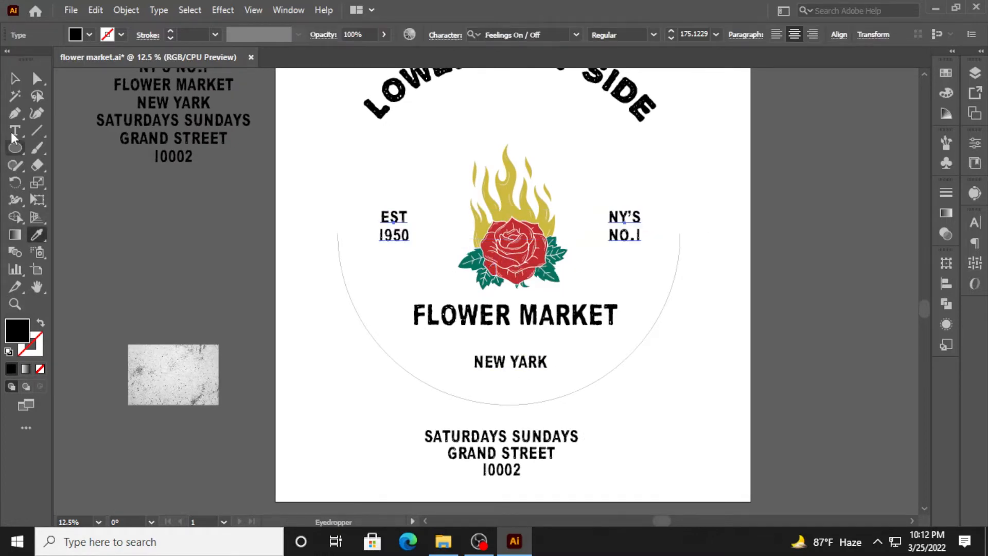
Step: Match the arched "LOWER EAST SIDE" text's formatting to the "FLOWER MARKET" text
{"action": "left_click", "coordinate": [15, 78]}
{"action": "scroll", "coordinate": [560, 150], "scroll_direction": "up", "scroll_amount": 1}
{"action": "left_click", "coordinate": [493, 98]}
{"action": "left_click", "coordinate": [36, 235]}
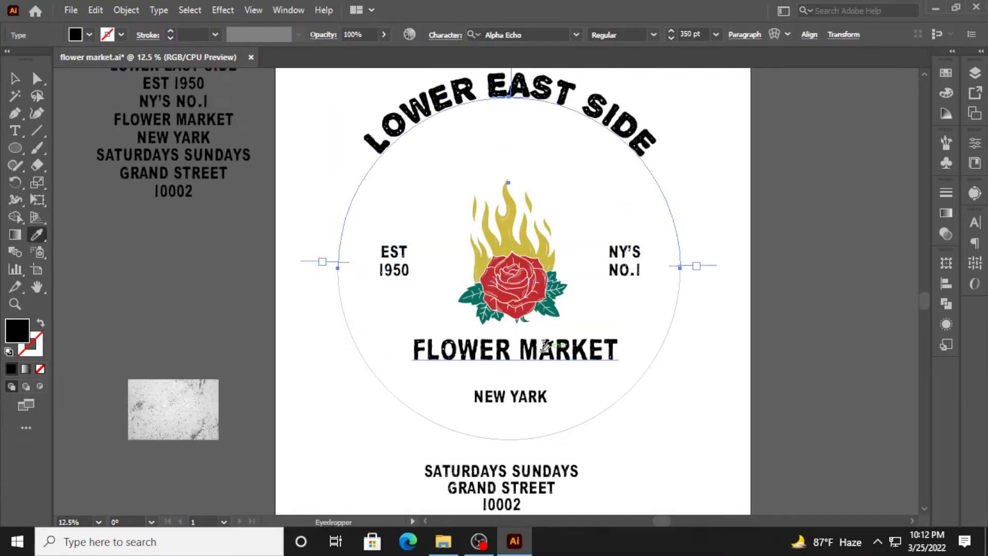
{"action": "left_click", "coordinate": [495, 354]}
{"action": "key", "text": "v"}
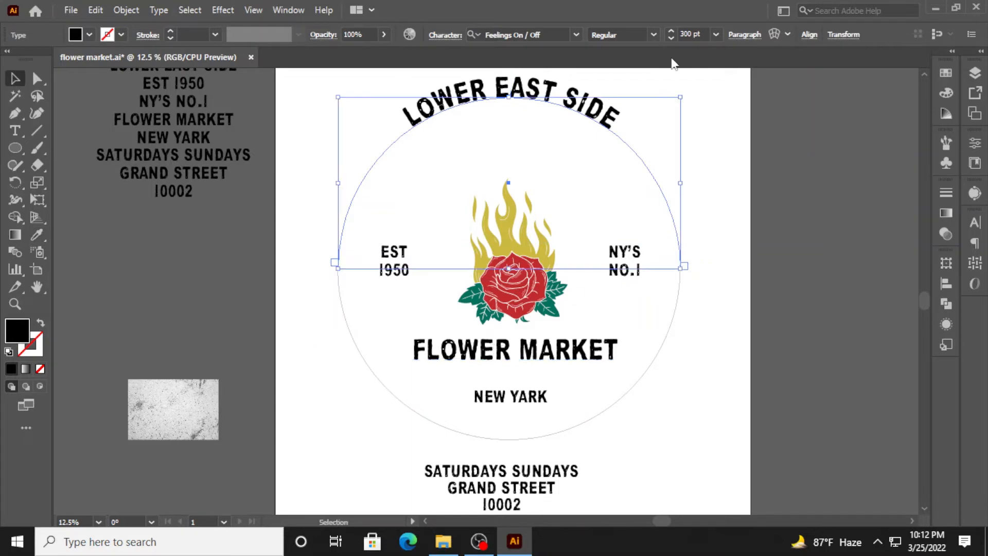
{"action": "left_click", "coordinate": [712, 423]}
{"action": "scroll", "coordinate": [713, 424], "scroll_direction": "down", "scroll_amount": 1}
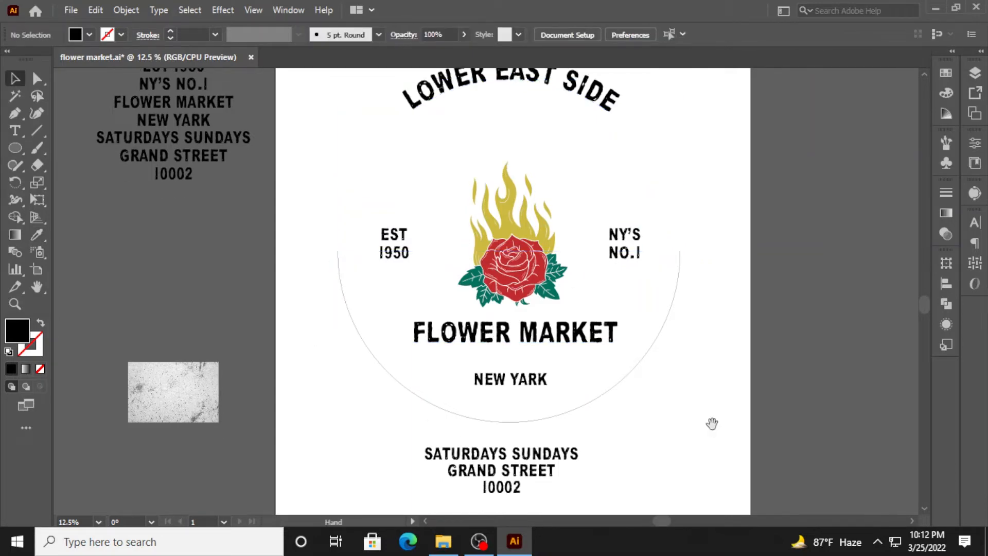
Step: Move the arched "LOWER EAST SIDE" text down close to the flames and delete the lower half-circle path
{"action": "left_click_drag", "start_coordinate": [713, 423], "coordinate": [681, 430]}
{"action": "left_click_drag", "start_coordinate": [500, 96], "coordinate": [508, 141]}
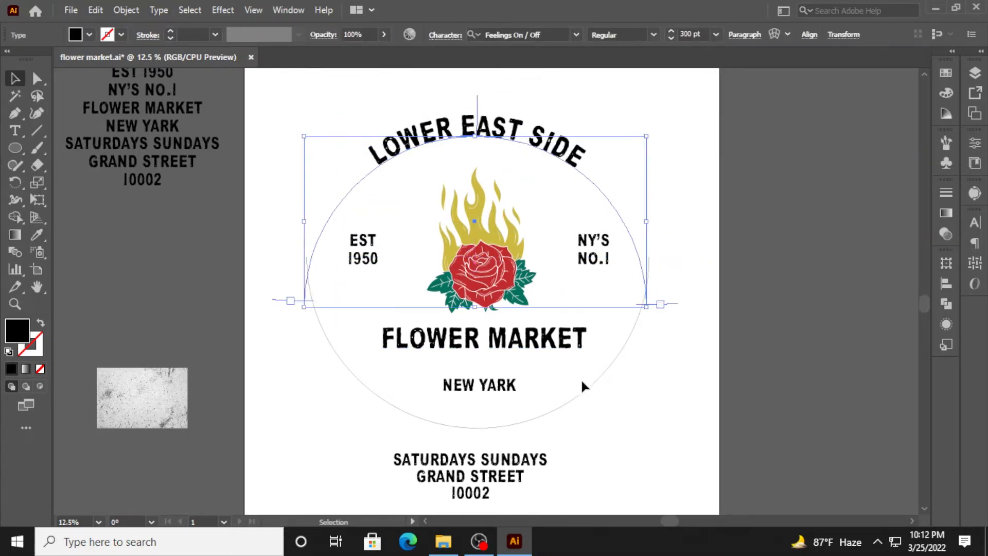
{"action": "scroll", "coordinate": [582, 382], "scroll_direction": "down", "scroll_amount": 2}
{"action": "left_click", "coordinate": [564, 368]}
{"action": "key", "text": "Delete"}
Step: Place "NEW YARK" directly beneath "FLOWER MARKET", centred horizontally, and move "NY'S NO.1" closer to the rose
{"action": "scroll", "coordinate": [616, 423], "scroll_direction": "up", "scroll_amount": 2}
{"action": "left_click_drag", "start_coordinate": [486, 381], "coordinate": [490, 356]}
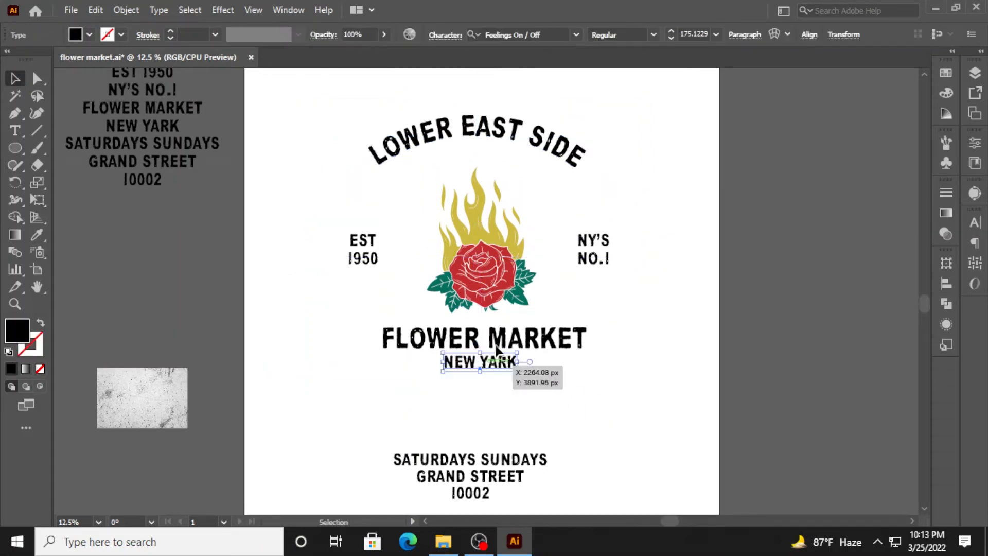
{"action": "left_click", "coordinate": [819, 38]}
{"action": "left_click", "coordinate": [689, 78]}
{"action": "left_click_drag", "start_coordinate": [597, 252], "coordinate": [581, 251]}
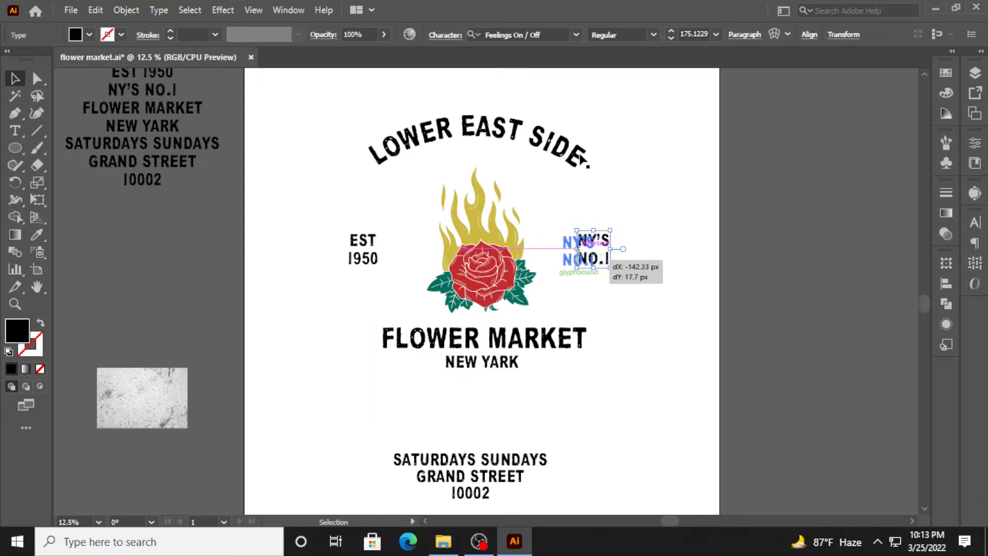
Step: Convert the arched "LOWER EAST SIDE" text to outlines and centre it horizontally on the artboard
{"action": "left_click", "coordinate": [580, 158]}
{"action": "left_click", "coordinate": [810, 36]}
{"action": "left_click", "coordinate": [689, 76]}
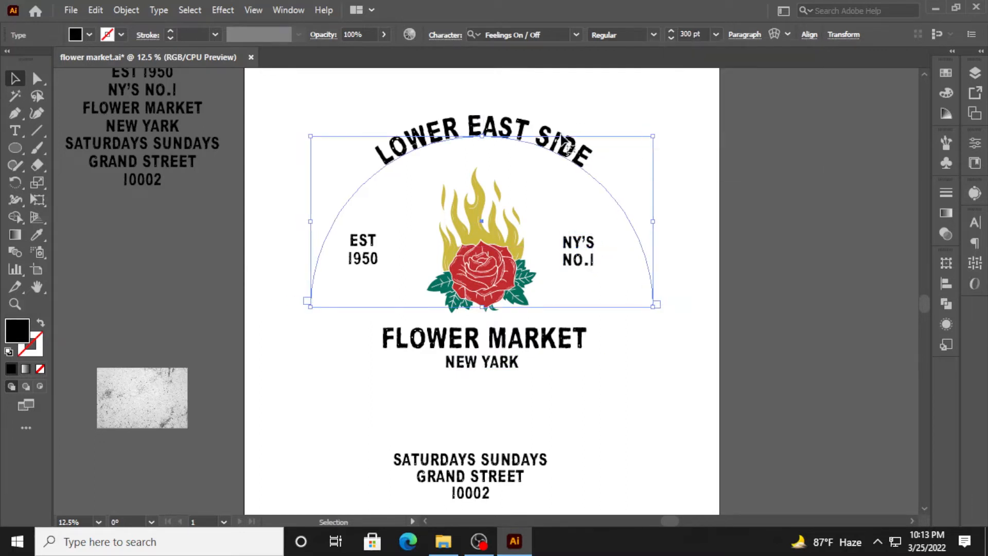
{"action": "right_click", "coordinate": [540, 151]}
{"action": "left_click", "coordinate": [633, 267]}
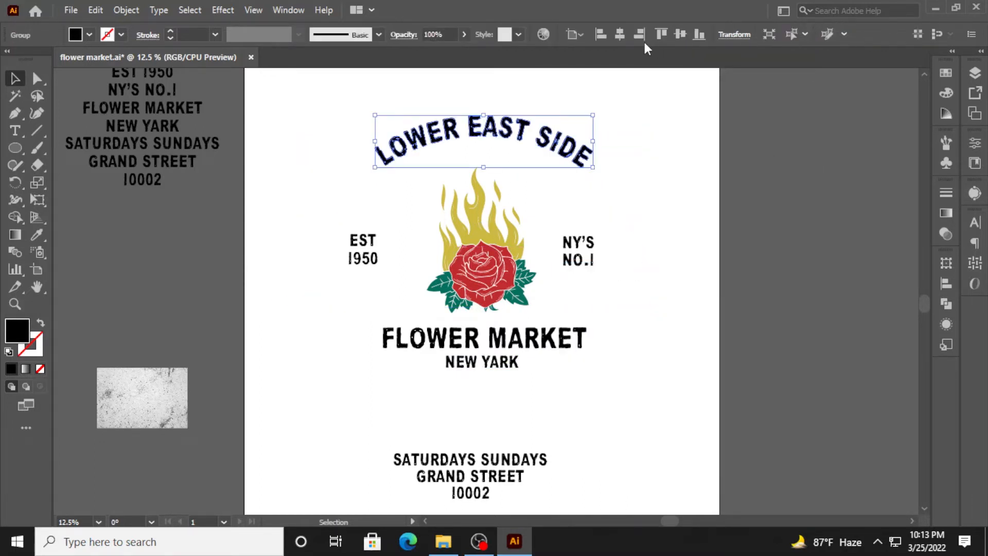
{"action": "left_click", "coordinate": [621, 35]}
Step: Show the rulers and add vertical guides at both ends of the arched "LOWER EAST SIDE" text
{"action": "key", "text": "ctrl+r"}
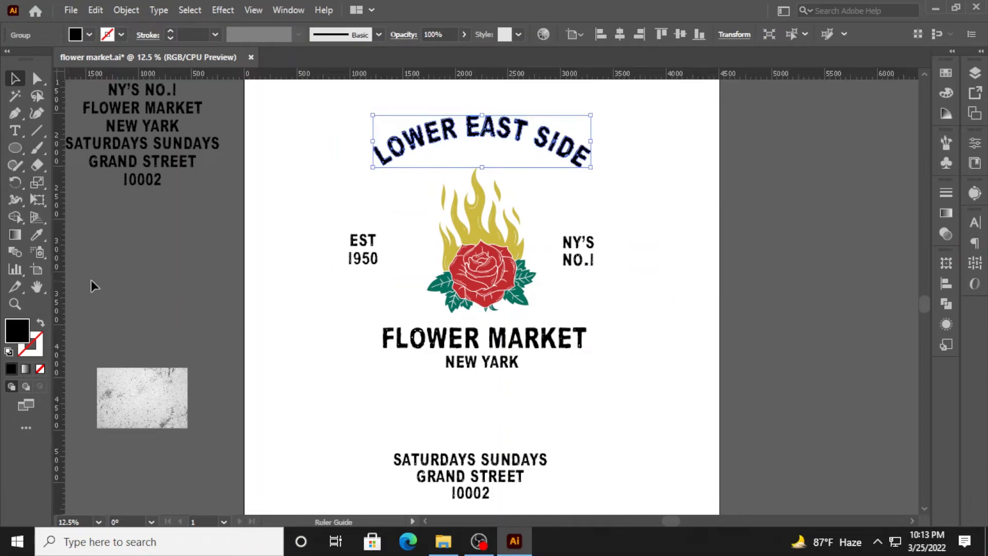
{"action": "left_click_drag", "start_coordinate": [59, 280], "coordinate": [373, 169]}
{"action": "left_click", "coordinate": [472, 130]}
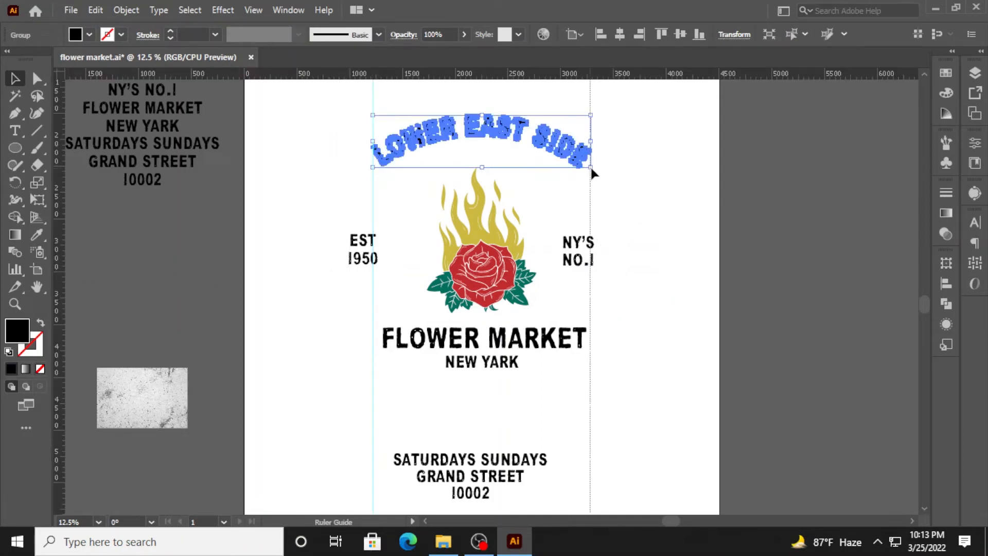
{"action": "left_click", "coordinate": [656, 369]}
Step: Move "EST 1950" inside the guide on its side and align it vertically centred with "NY'S NO.1"
{"action": "left_click", "coordinate": [589, 263]}
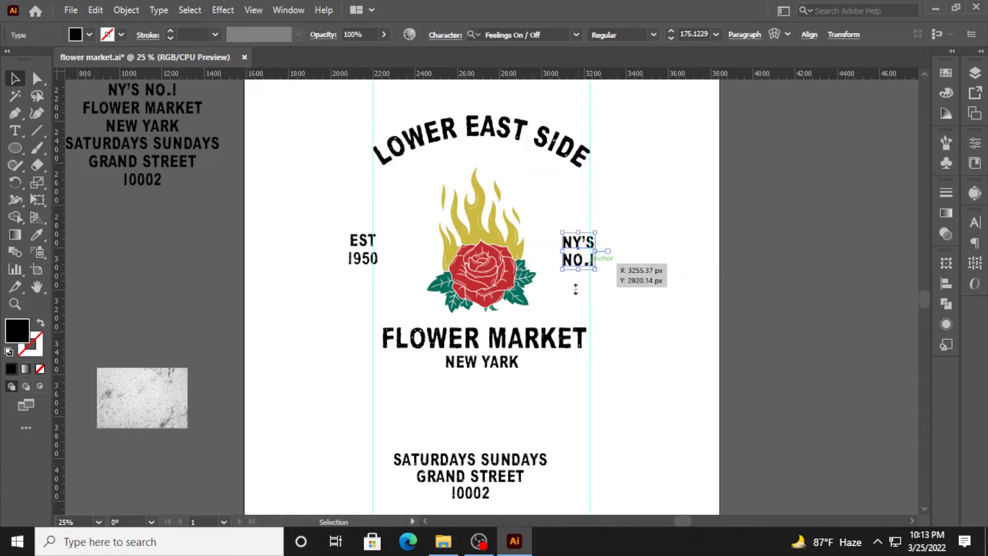
{"action": "scroll", "coordinate": [590, 262], "scroll_direction": "up", "scroll_amount": 2}
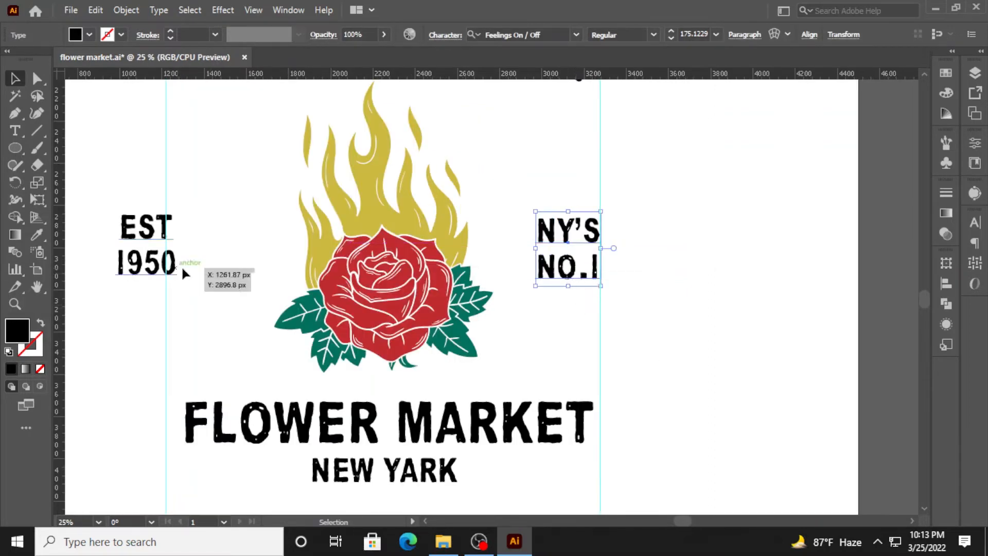
{"action": "left_click_drag", "start_coordinate": [172, 262], "coordinate": [221, 272]}
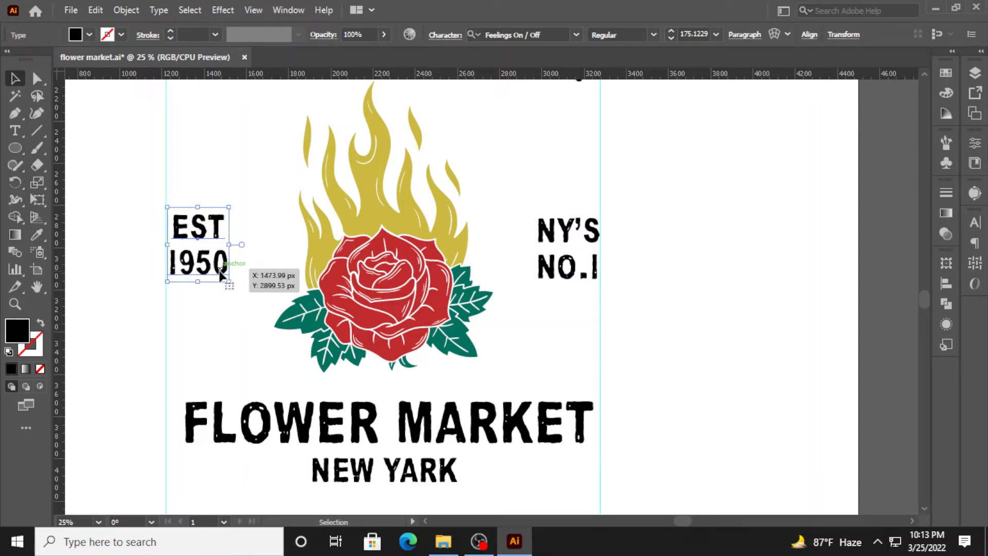
{"action": "left_click", "coordinate": [564, 262], "text": "shift"}
{"action": "left_click", "coordinate": [838, 37]}
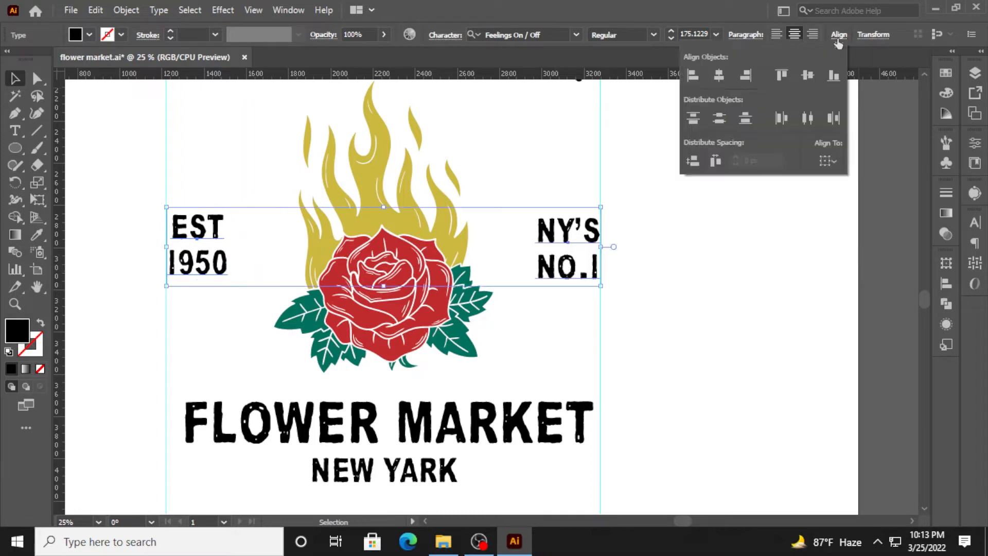
{"action": "left_click", "coordinate": [808, 76]}
Step: Move the flaming rose up, closer to the arched text and between the two side texts
{"action": "left_click", "coordinate": [418, 324]}
{"action": "scroll", "coordinate": [489, 326], "scroll_direction": "up", "scroll_amount": 1}
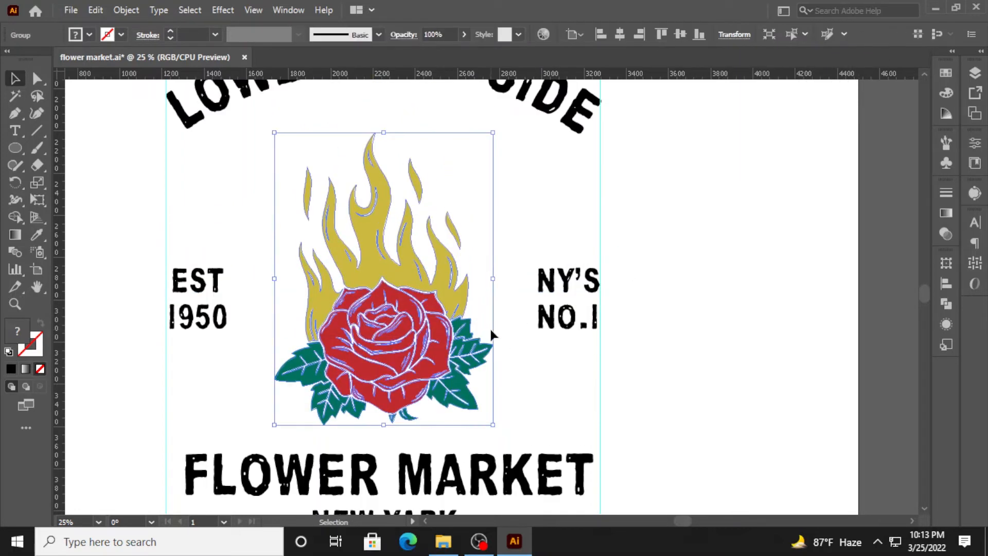
{"action": "left_click_drag", "start_coordinate": [390, 369], "coordinate": [393, 314]}
{"action": "left_click", "coordinate": [569, 321], "text": "shift"}
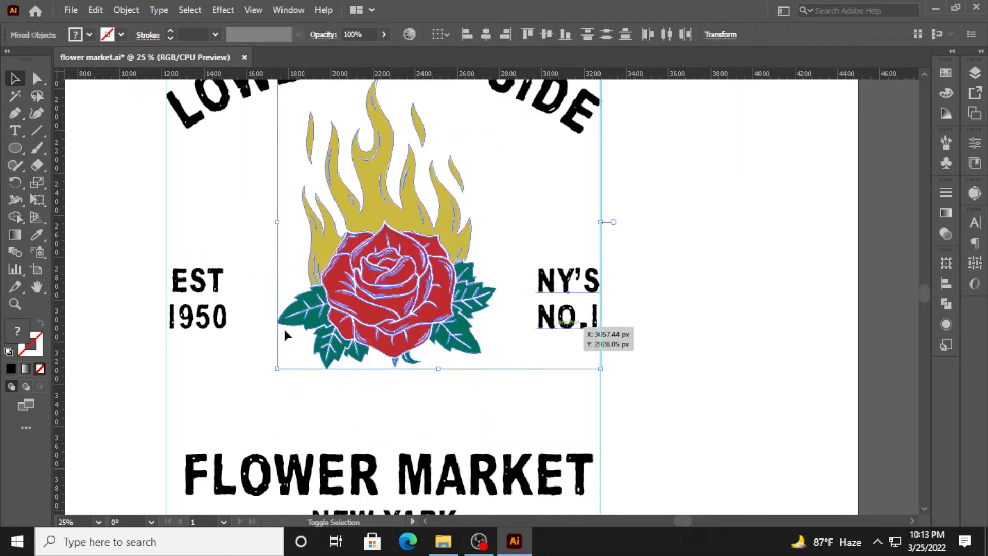
{"action": "left_click", "coordinate": [224, 319], "text": "shift"}
{"action": "left_click", "coordinate": [511, 390]}
{"action": "scroll", "coordinate": [746, 391], "scroll_direction": "down", "scroll_amount": 1}
{"action": "left_click_drag", "start_coordinate": [748, 397], "coordinate": [704, 345]}
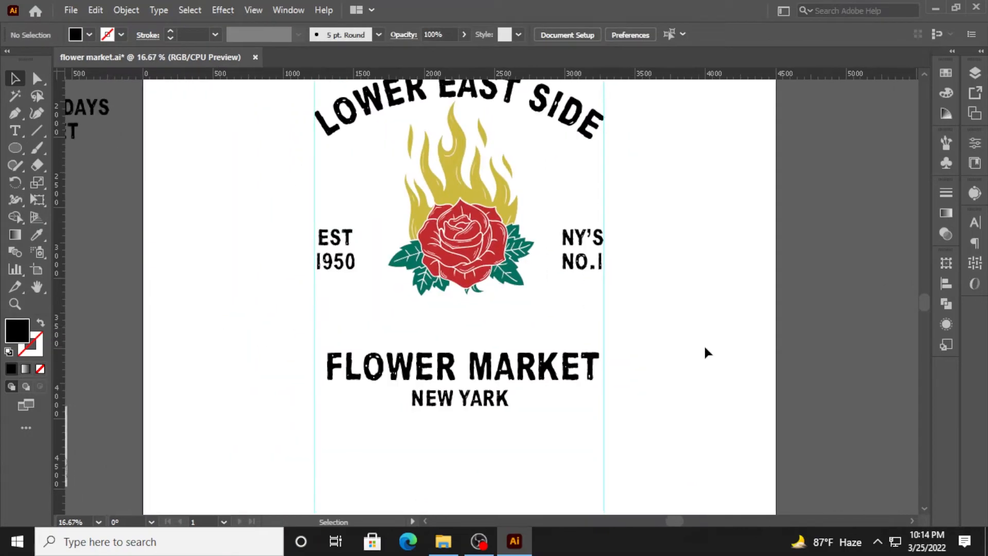
Step: Move "FLOWER MARKET" up just below the rose and enlarge it to span the width between the guides
{"action": "scroll", "coordinate": [705, 346], "scroll_direction": "up", "scroll_amount": 1}
{"action": "left_click_drag", "start_coordinate": [487, 399], "coordinate": [487, 361]}
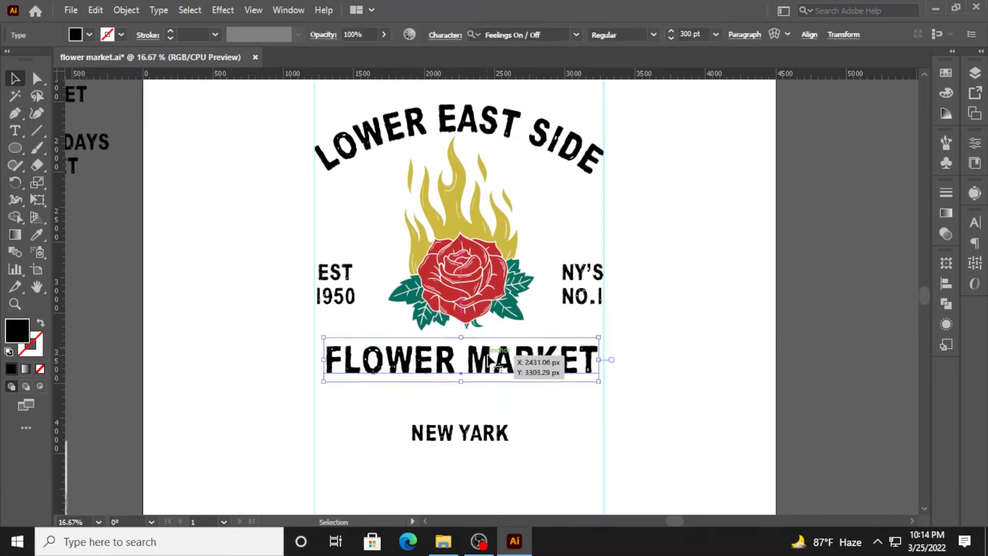
{"action": "scroll", "coordinate": [595, 345], "scroll_direction": "down", "scroll_amount": 2}
{"action": "left_click_drag", "start_coordinate": [599, 325], "coordinate": [605, 335]}
{"action": "left_click", "coordinate": [809, 34]}
{"action": "left_click", "coordinate": [548, 368]}
Step: Move "NEW YARK" and the "SATURDAYS SUNDAYS / GRAND STREET / 10002" lines up in a stack below "FLOWER MARKET"
{"action": "left_click_drag", "start_coordinate": [472, 383], "coordinate": [476, 347]}
{"action": "left_click", "coordinate": [531, 391]}
{"action": "scroll", "coordinate": [532, 389], "scroll_direction": "down", "scroll_amount": 3}
{"action": "left_click_drag", "start_coordinate": [462, 410], "coordinate": [484, 268]}
{"action": "left_click", "coordinate": [524, 386]}
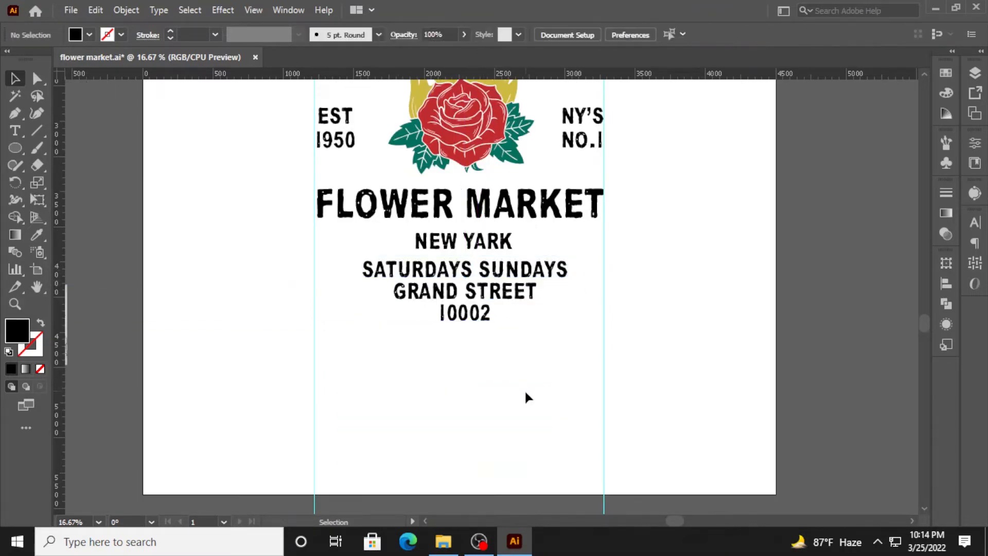
Step: Align the lower texts from "FLOWER MARKET" to "10002" on their horizontal centres and distribute their vertical spacing evenly
{"action": "scroll", "coordinate": [524, 389], "scroll_direction": "up", "scroll_amount": 3}
{"action": "left_click_drag", "start_coordinate": [429, 317], "coordinate": [427, 315]}
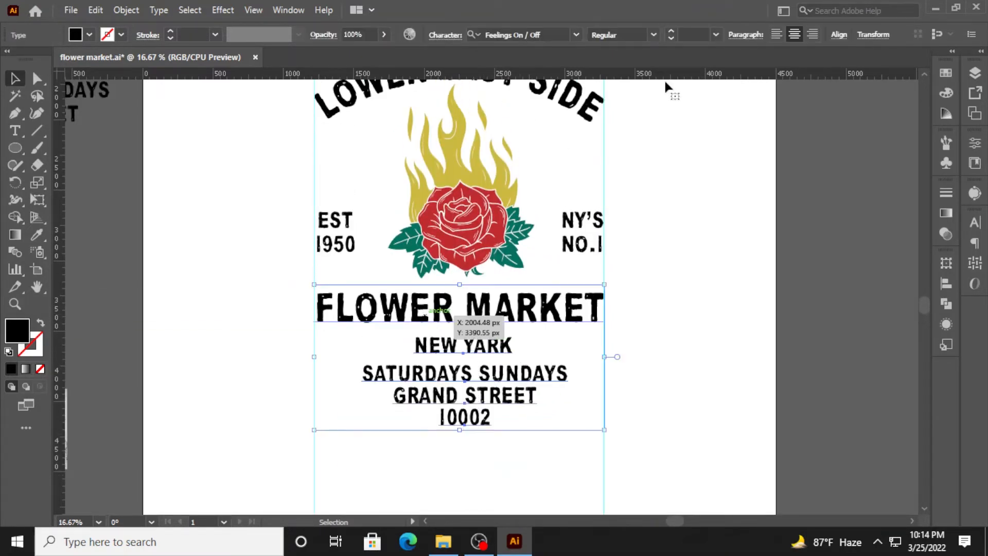
{"action": "left_click", "coordinate": [839, 34]}
{"action": "left_click", "coordinate": [719, 76]}
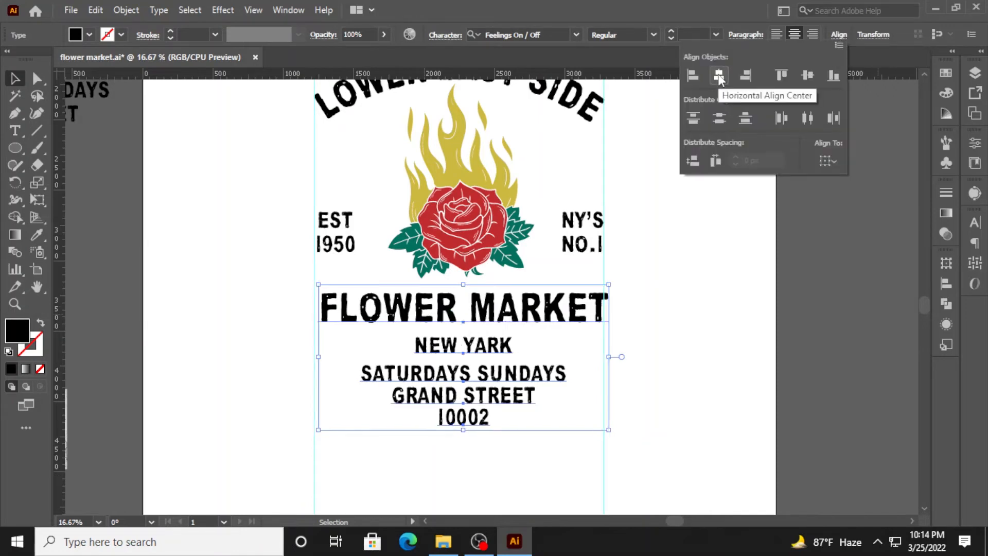
{"action": "left_click", "coordinate": [693, 161]}
{"action": "left_click", "coordinate": [692, 329]}
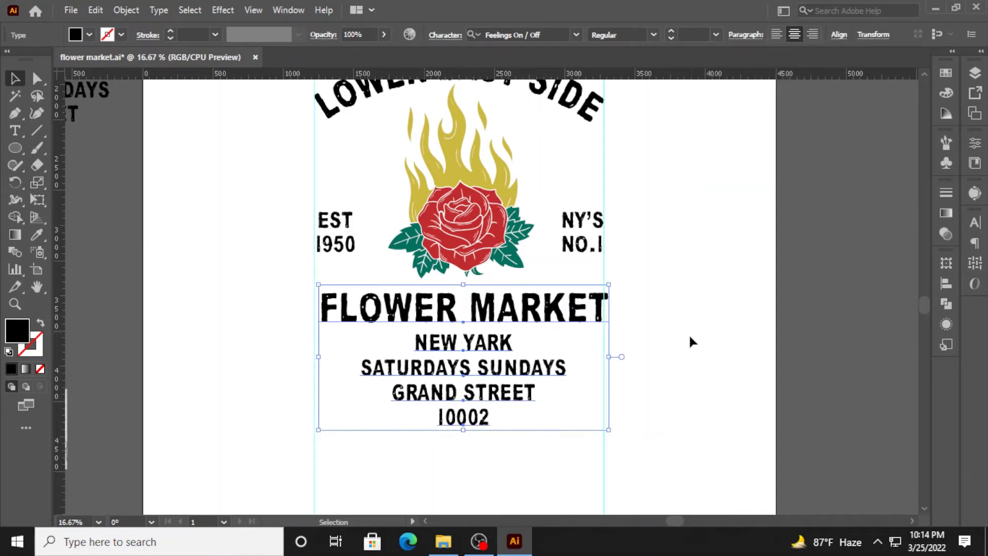
Step: Shift the lower text stack between the guides and convert it to grouped outlines
{"action": "left_click_drag", "start_coordinate": [566, 321], "coordinate": [560, 323]}
{"action": "right_click", "coordinate": [560, 323]}
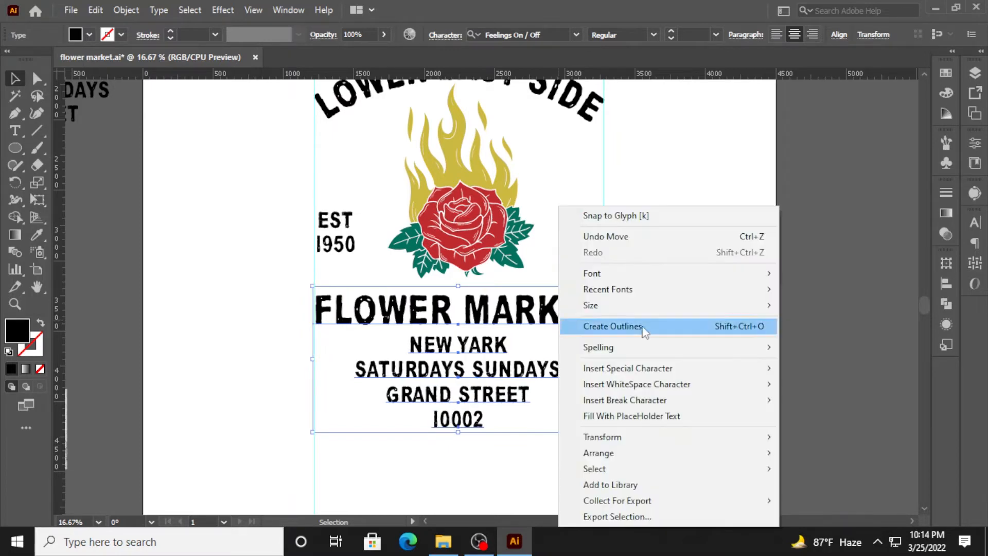
{"action": "left_click", "coordinate": [643, 329]}
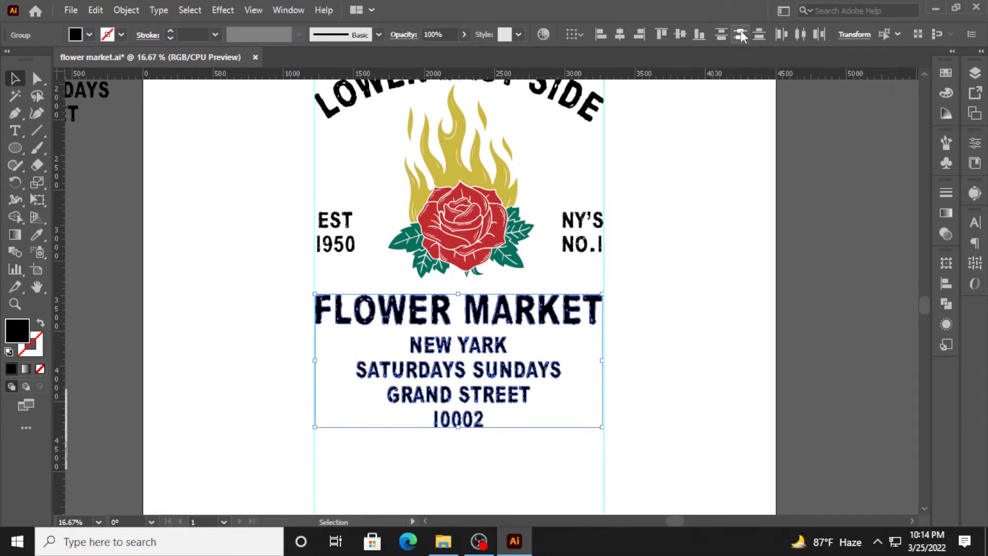
{"action": "scroll", "coordinate": [491, 453], "scroll_direction": "down", "scroll_amount": 1}
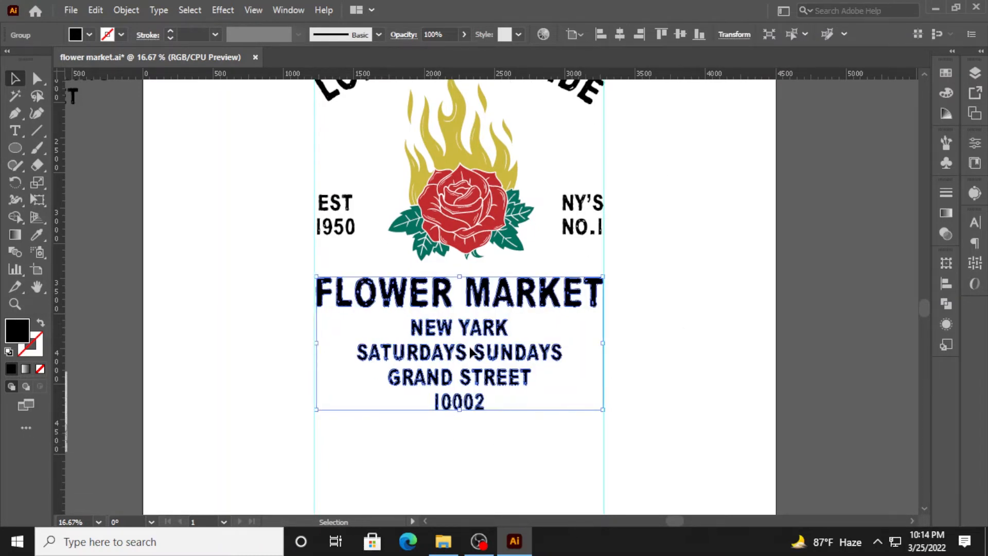
Step: Centre the flaming rose and the lower text block horizontally on the artboard
{"action": "left_click", "coordinate": [411, 229]}
{"action": "left_click", "coordinate": [620, 34]}
{"action": "left_click", "coordinate": [481, 294], "text": "shift"}
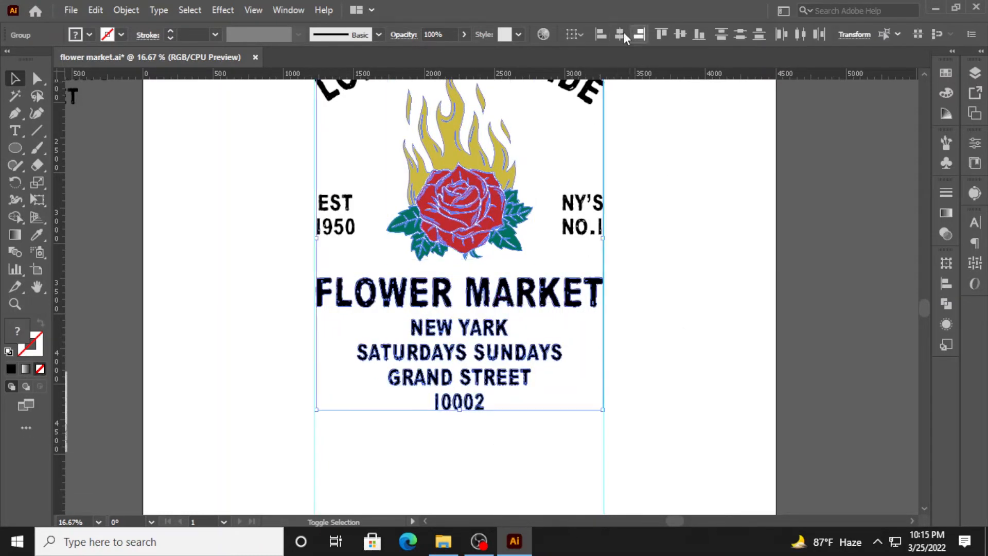
{"action": "scroll", "coordinate": [636, 219], "scroll_direction": "up", "scroll_amount": 2}
{"action": "left_click", "coordinate": [693, 293]}
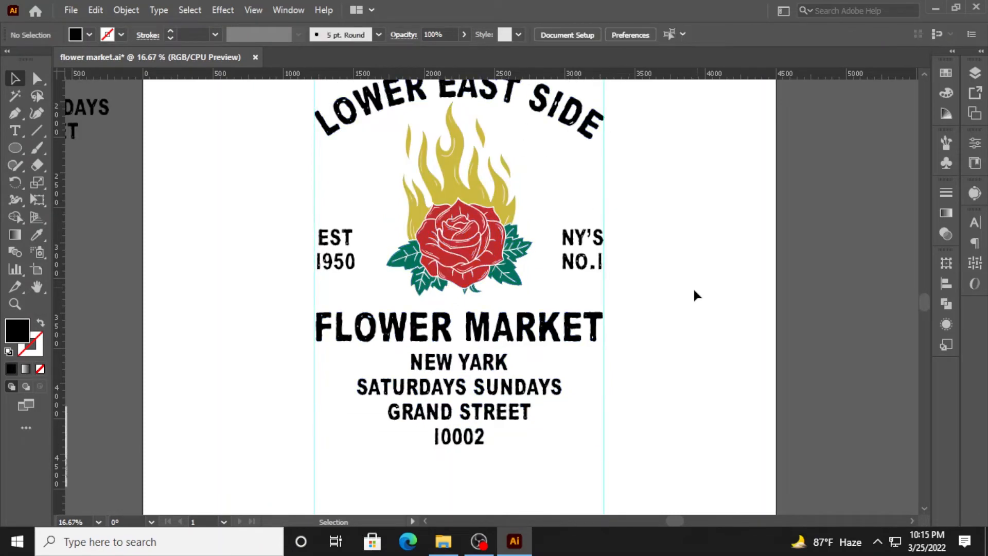
Step: Move the flaming rose slightly down toward "FLOWER MARKET" and centre it horizontally again
{"action": "scroll", "coordinate": [669, 288], "scroll_direction": "up", "scroll_amount": 2}
{"action": "mouse_move", "coordinate": [484, 273]}
{"action": "left_mouse_down"}
{"action": "mouse_move", "coordinate": [502, 286]}
{"action": "mouse_move", "coordinate": [488, 281]}
{"action": "left_mouse_up"}
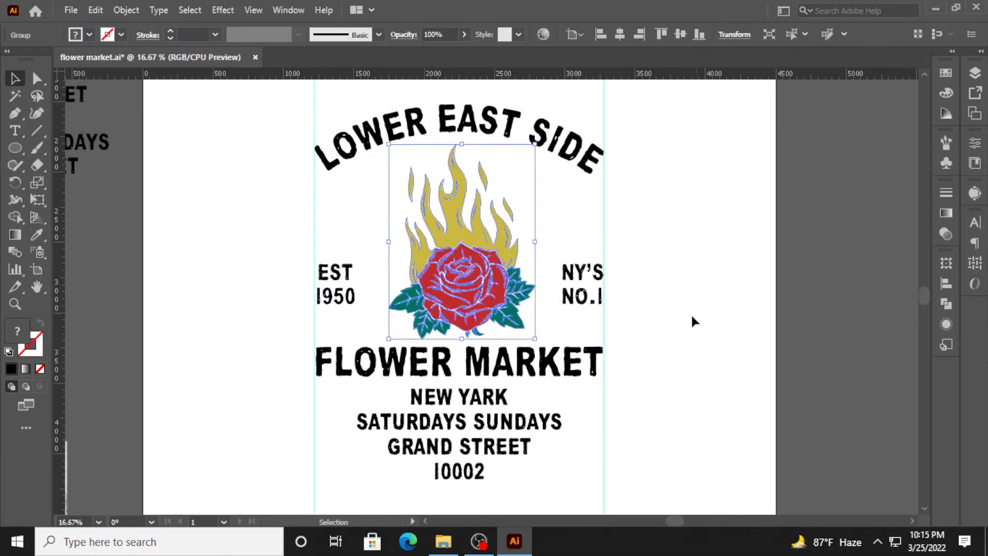
{"action": "left_click", "coordinate": [621, 35]}
{"action": "left_click", "coordinate": [727, 283]}
Step: Ungroup the outlined lower text block
{"action": "scroll", "coordinate": [596, 446], "scroll_direction": "down", "scroll_amount": 1}
{"action": "scroll", "coordinate": [514, 381], "scroll_direction": "down", "scroll_amount": 1}
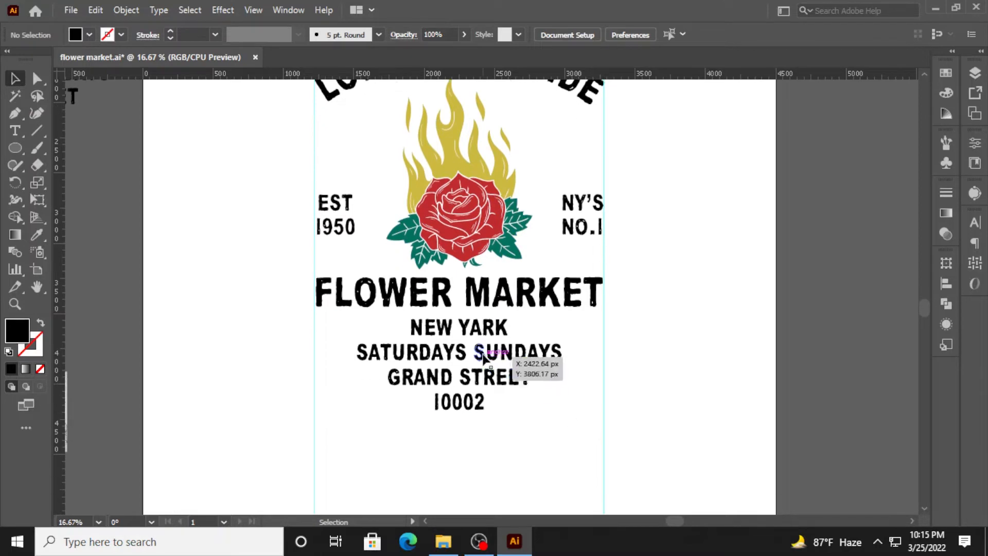
{"action": "left_click", "coordinate": [484, 357]}
{"action": "right_click", "coordinate": [484, 356]}
{"action": "left_click", "coordinate": [561, 221]}
{"action": "left_click", "coordinate": [533, 445]}
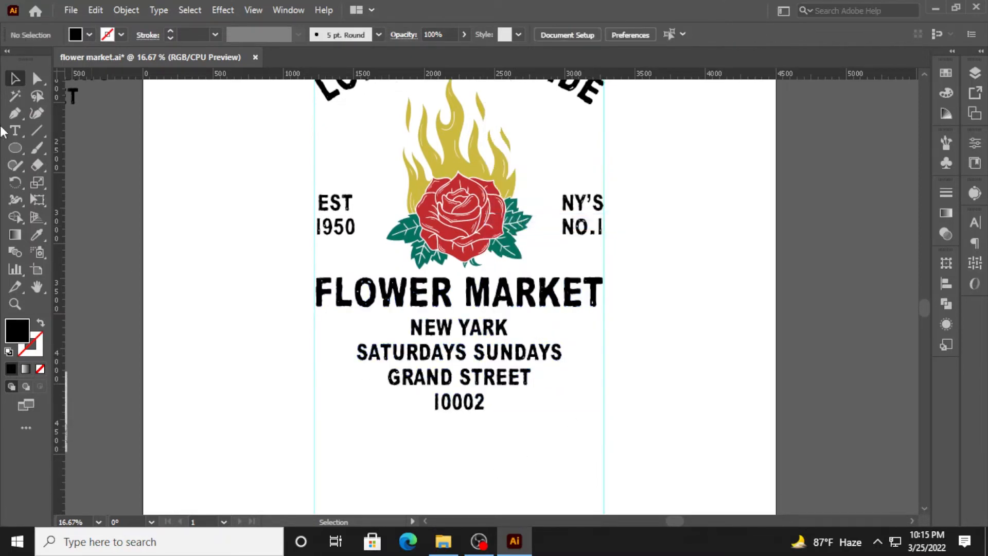
Step: Draw a small black star above the arched "LOWER EAST SIDE" text
{"action": "left_click", "coordinate": [83, 217]}
{"action": "scroll", "coordinate": [430, 218], "scroll_direction": "up", "scroll_amount": 6}
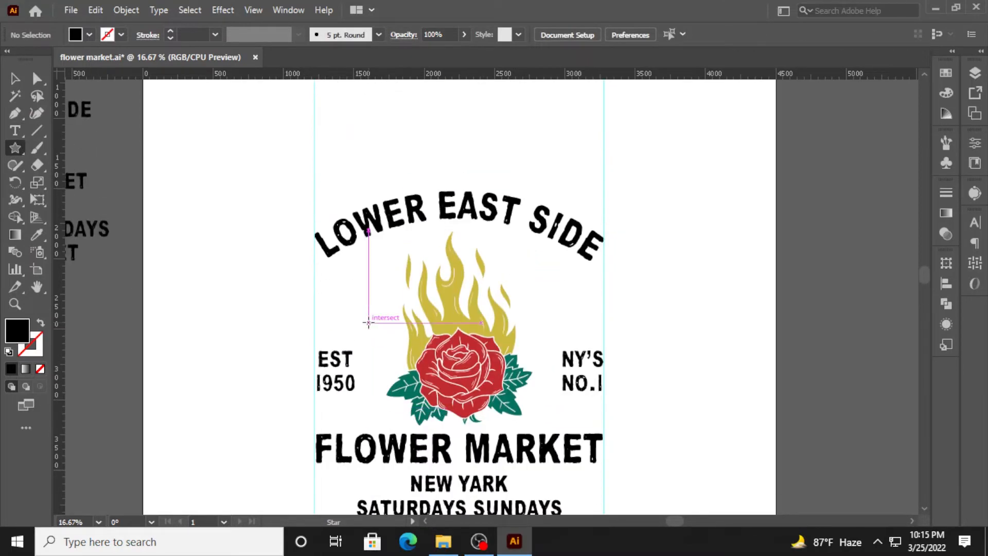
{"action": "left_click", "coordinate": [430, 219]}
{"action": "left_click", "coordinate": [466, 314]}
{"action": "key", "text": "v"}
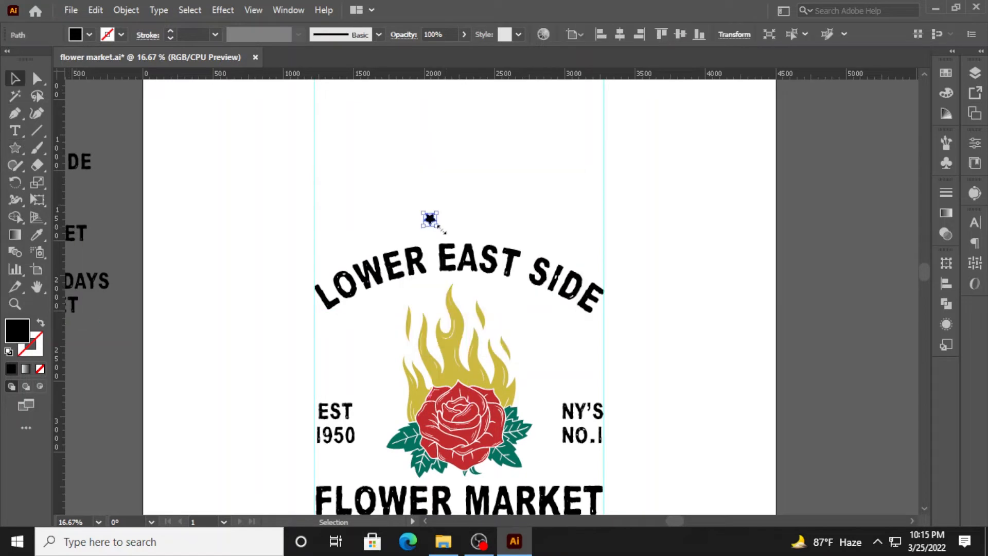
Step: Duplicate the small black star into a row of four above "LOWER EAST SIDE"
{"action": "scroll", "coordinate": [430, 219], "scroll_direction": "up", "scroll_amount": 4}
{"action": "scroll", "coordinate": [410, 203], "scroll_direction": "down", "scroll_amount": 1}
{"action": "left_click_drag", "start_coordinate": [410, 225], "coordinate": [563, 225]}
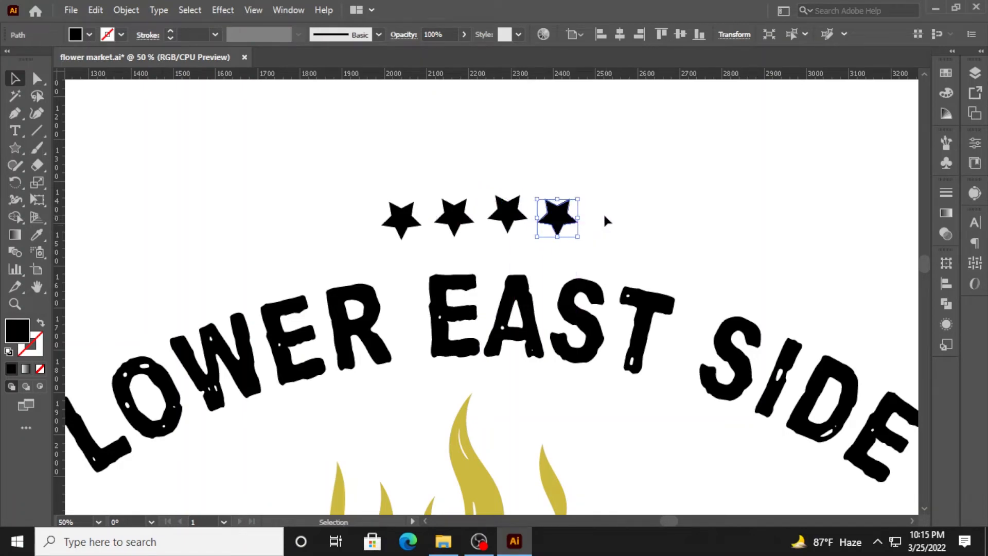
Step: Try to turn two of the stars upright by reflecting them across the vertical axis
{"action": "left_click", "coordinate": [507, 214], "text": "shift"}
{"action": "right_click", "coordinate": [511, 213]}
{"action": "mouse_move", "coordinate": [587, 423]}
{"action": "left_click", "coordinate": [702, 287]}
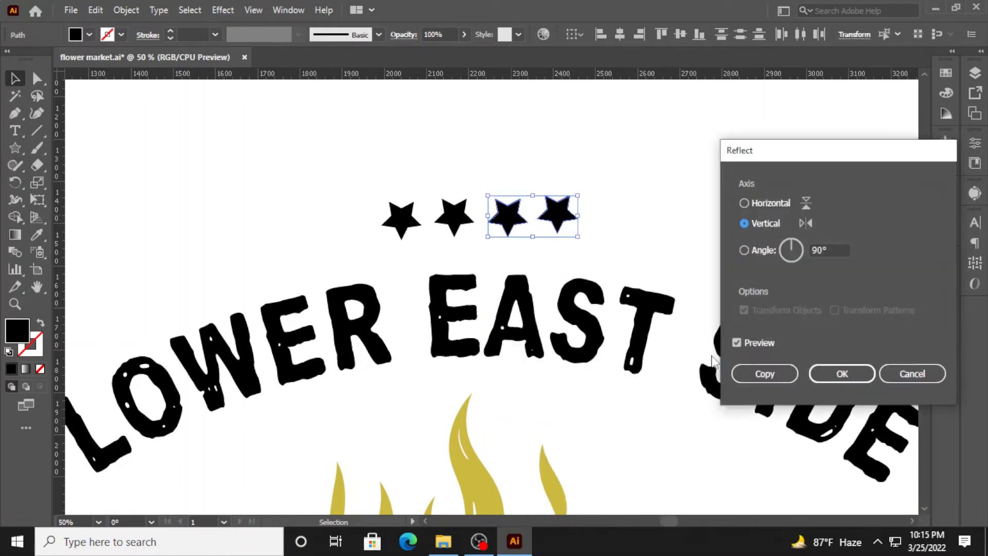
{"action": "left_click", "coordinate": [764, 202]}
{"action": "left_click", "coordinate": [765, 220]}
{"action": "left_click", "coordinate": [827, 374]}
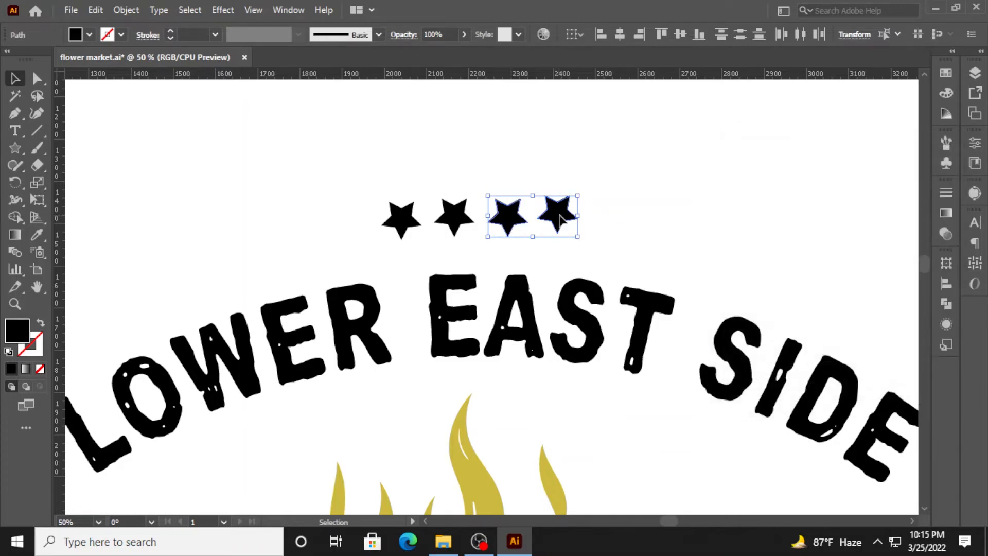
Step: Rotate one star so that it points up and delete the four upside-down stars around it
{"action": "left_click_drag", "start_coordinate": [559, 219], "coordinate": [523, 221]}
{"action": "left_click", "coordinate": [662, 276]}
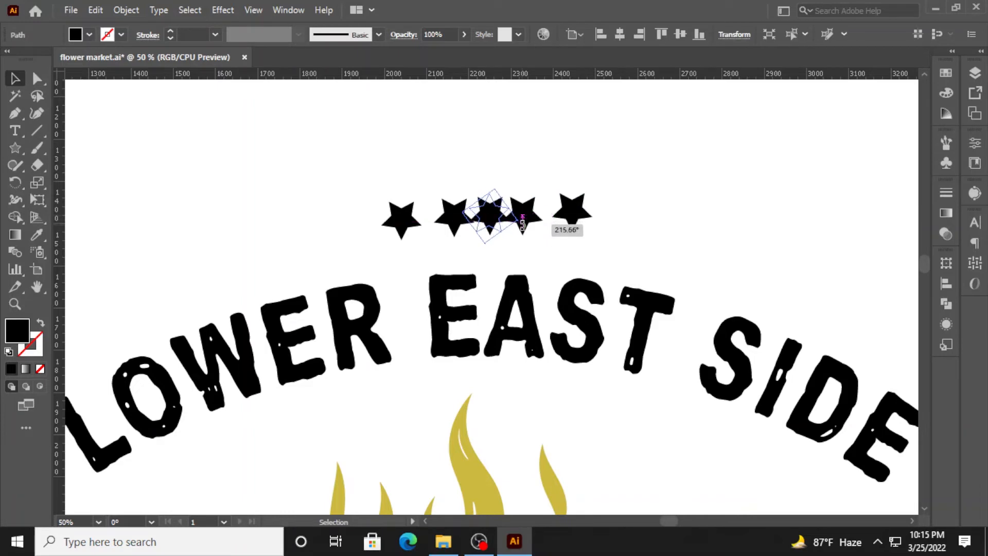
{"action": "left_click", "coordinate": [598, 235]}
{"action": "left_click_drag", "start_coordinate": [581, 212], "coordinate": [596, 218]}
{"action": "key", "text": "Delete"}
{"action": "left_click", "coordinate": [536, 213]}
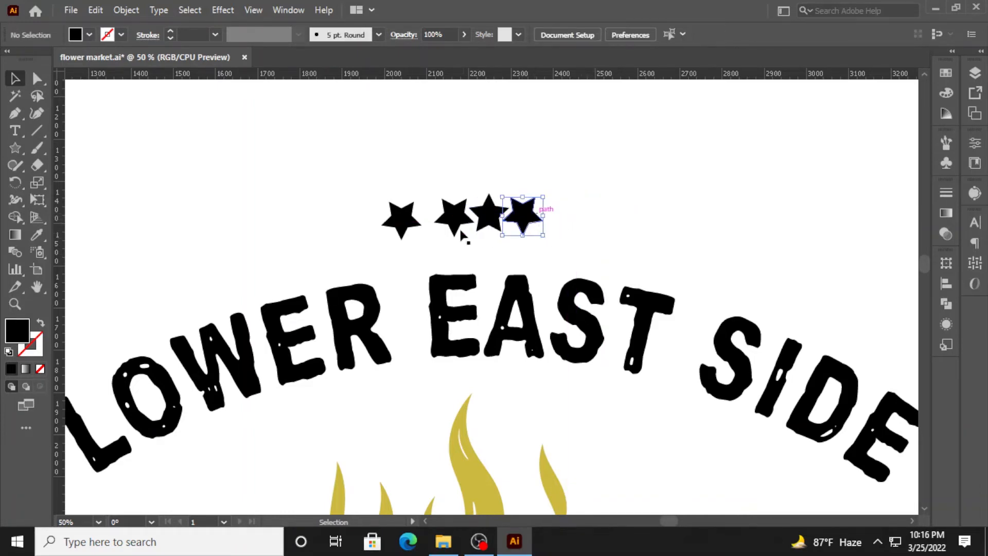
{"action": "key", "text": "Delete"}
{"action": "left_click", "coordinate": [459, 227]}
{"action": "key", "text": "Delete"}
{"action": "left_click", "coordinate": [403, 223]}
{"action": "key", "text": "Delete"}
{"action": "left_click", "coordinate": [493, 222]}
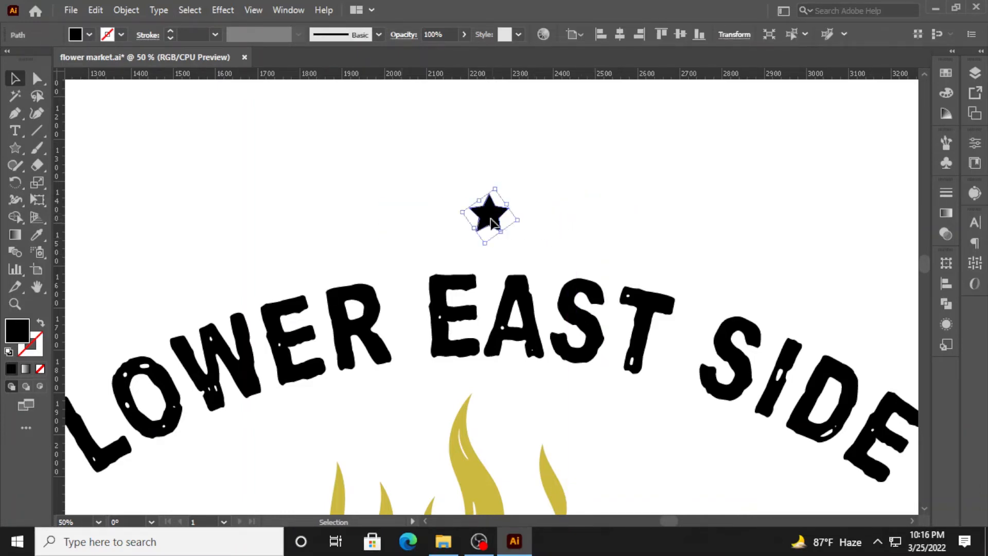
Step: Duplicate the upright star into a row of three and align their vertical centres
{"action": "left_click_drag", "start_coordinate": [492, 222], "coordinate": [555, 223]}
{"action": "left_click_drag", "start_coordinate": [621, 165], "coordinate": [376, 244]}
{"action": "left_click", "coordinate": [679, 34]}
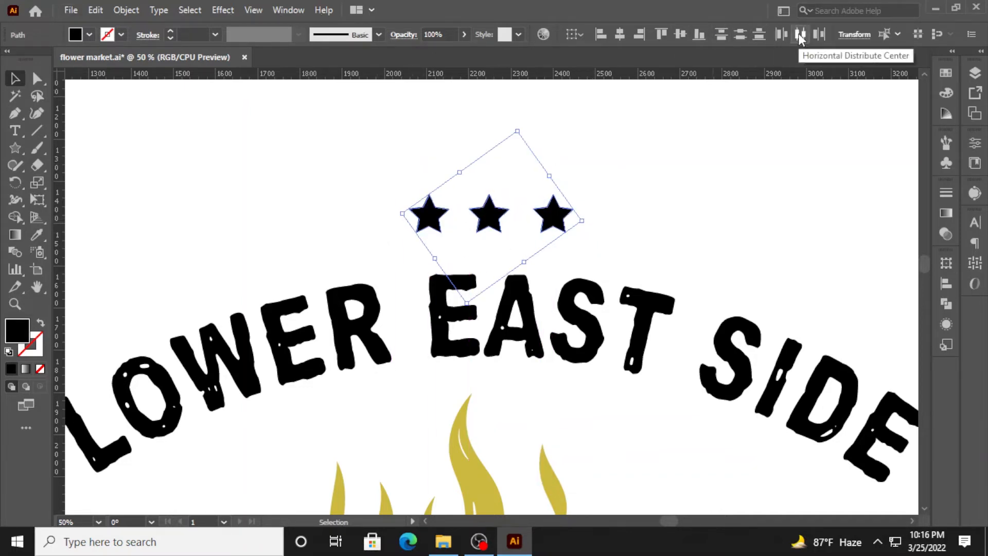
Step: Distribute the three stars with equal horizontal spacing and group them
{"action": "left_click", "coordinate": [946, 284]}
{"action": "left_click", "coordinate": [805, 382]}
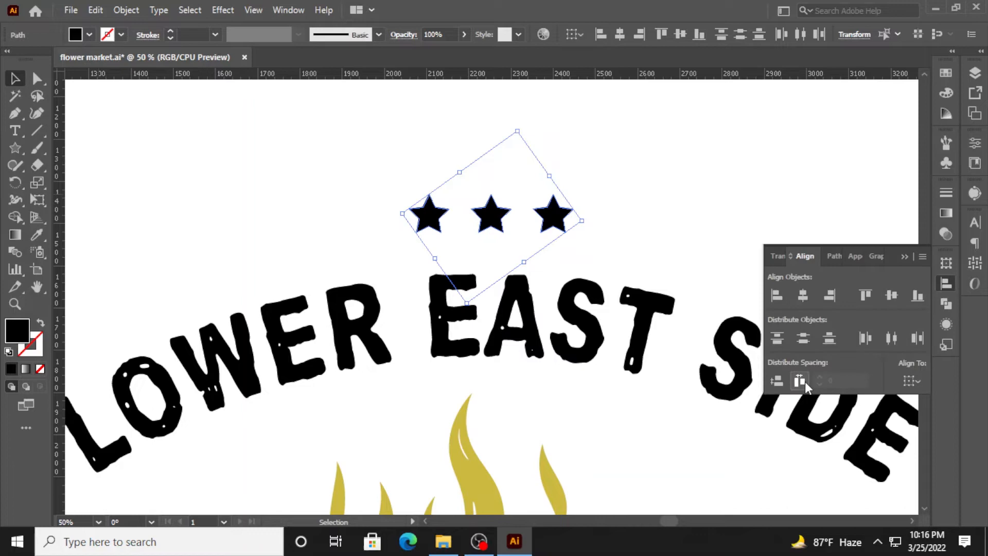
{"action": "left_click", "coordinate": [903, 258]}
{"action": "key", "text": "ctrl+g"}
Step: Copy the three-star group to both sides of "NEW YARK" in the lower text
{"action": "scroll", "coordinate": [662, 203], "scroll_direction": "down", "scroll_amount": 3}
{"action": "scroll", "coordinate": [650, 256], "scroll_direction": "down", "scroll_amount": 2}
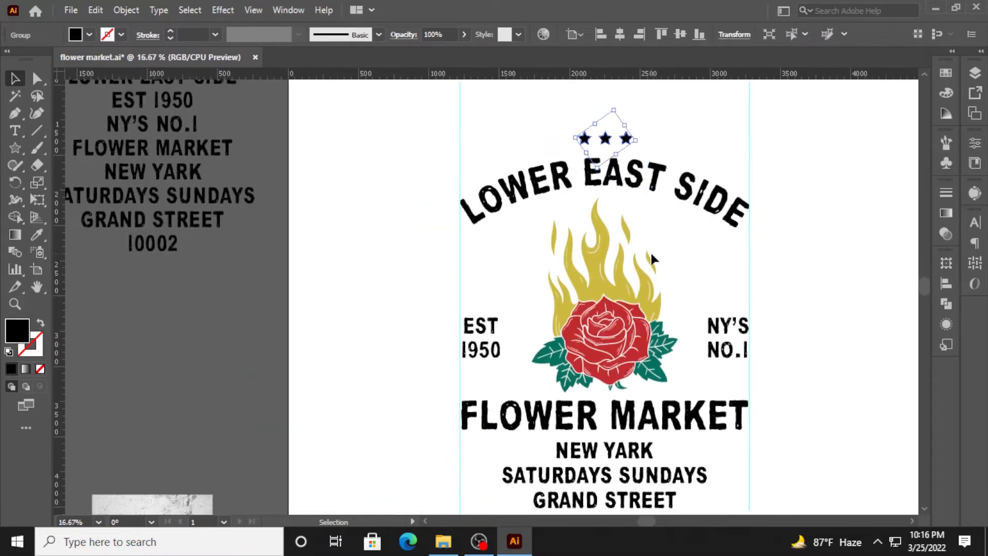
{"action": "left_click_drag", "start_coordinate": [609, 148], "coordinate": [521, 456]}
{"action": "scroll", "coordinate": [542, 409], "scroll_direction": "down", "scroll_amount": 2}
{"action": "left_click_drag", "start_coordinate": [538, 404], "coordinate": [707, 399]}
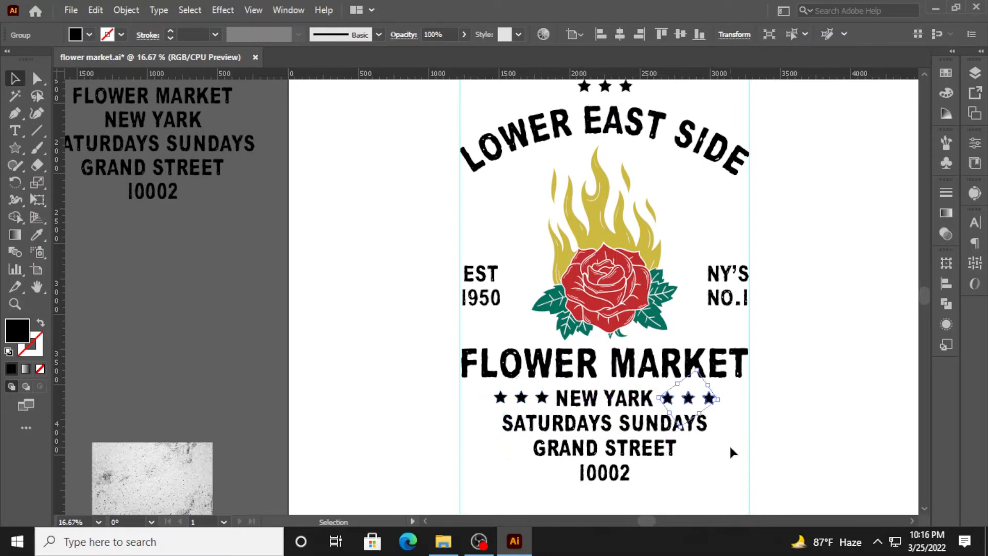
{"action": "left_click", "coordinate": [730, 443]}
{"action": "scroll", "coordinate": [730, 444], "scroll_direction": "down", "scroll_amount": 1}
{"action": "left_click_drag", "start_coordinate": [706, 455], "coordinate": [629, 407]}
{"action": "scroll", "coordinate": [551, 412], "scroll_direction": "up", "scroll_amount": 2}
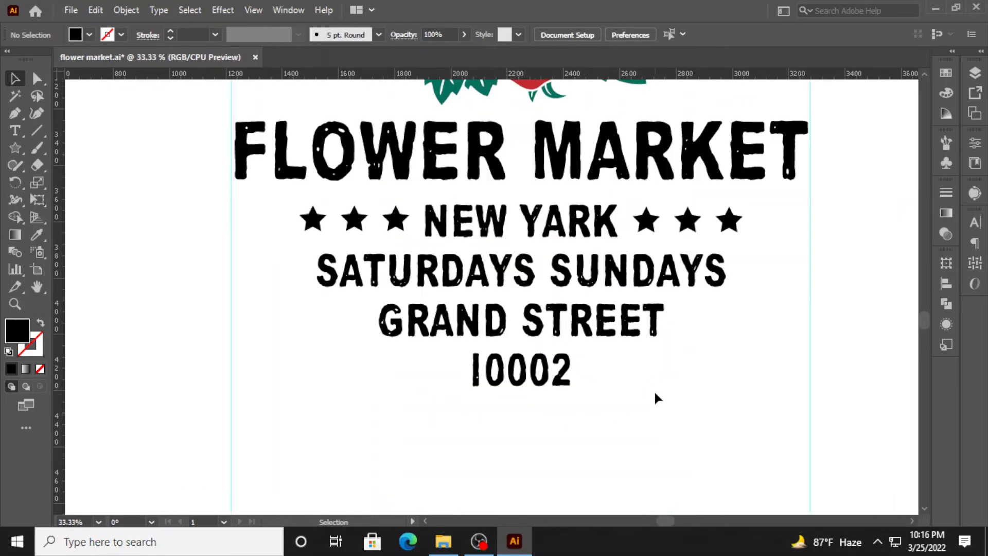
{"action": "left_click", "coordinate": [675, 230]}
{"action": "left_click", "coordinate": [731, 329]}
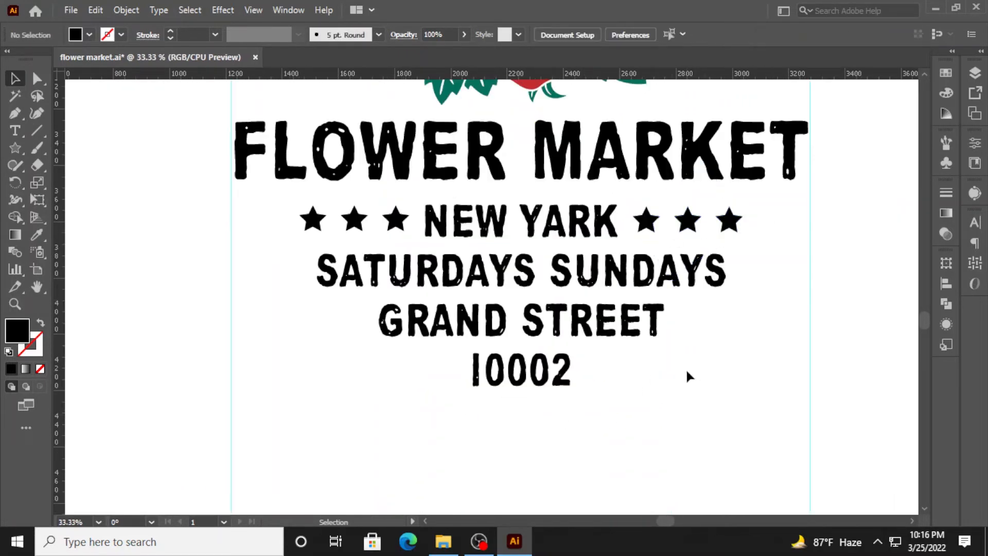
Step: Draw a thin black rectangle beneath "10002" as an underline matching the number's width
{"action": "left_click", "coordinate": [14, 115]}
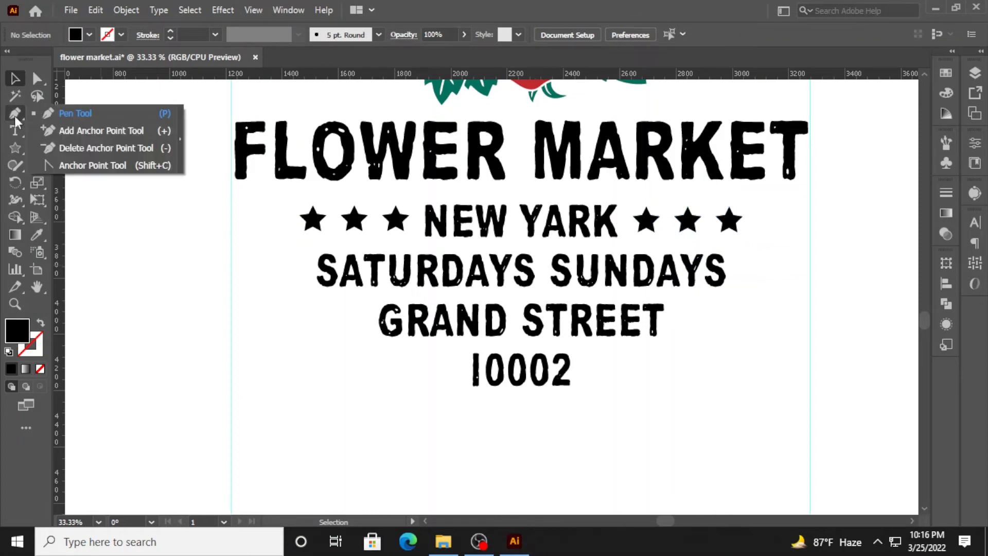
{"action": "left_click", "coordinate": [16, 148]}
{"action": "left_click", "coordinate": [79, 152]}
{"action": "scroll", "coordinate": [447, 387], "scroll_direction": "up", "scroll_amount": 2}
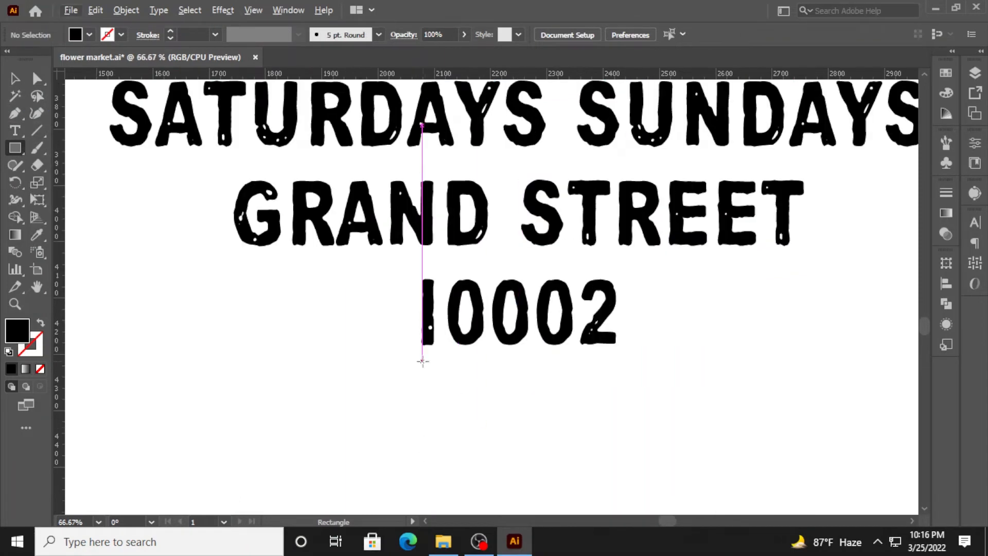
{"action": "left_click_drag", "start_coordinate": [423, 361], "coordinate": [619, 368]}
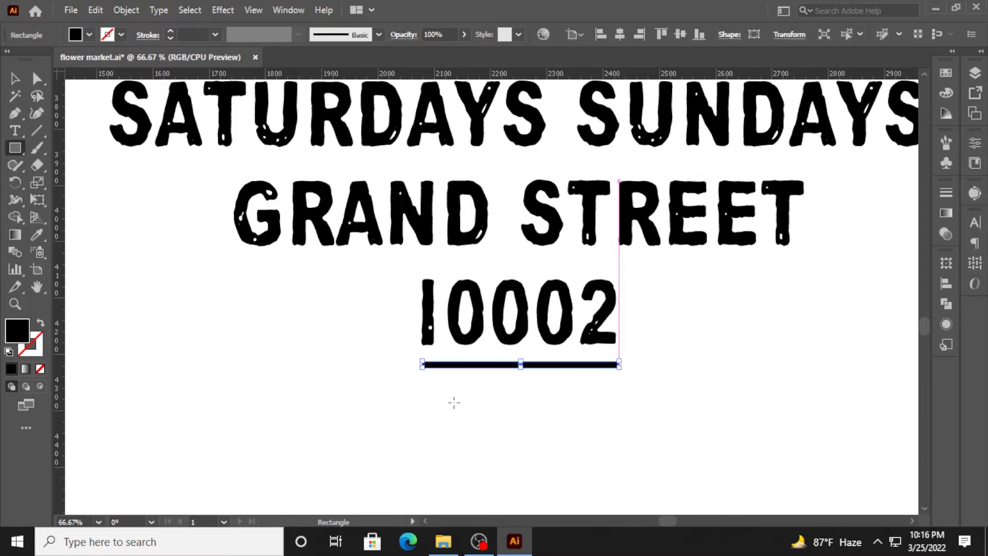
{"action": "left_click", "coordinate": [15, 81]}
{"action": "left_click", "coordinate": [529, 418]}
Step: Round the corners of the underline bar beneath "10002"
{"action": "scroll", "coordinate": [557, 398], "scroll_direction": "down", "scroll_amount": 3}
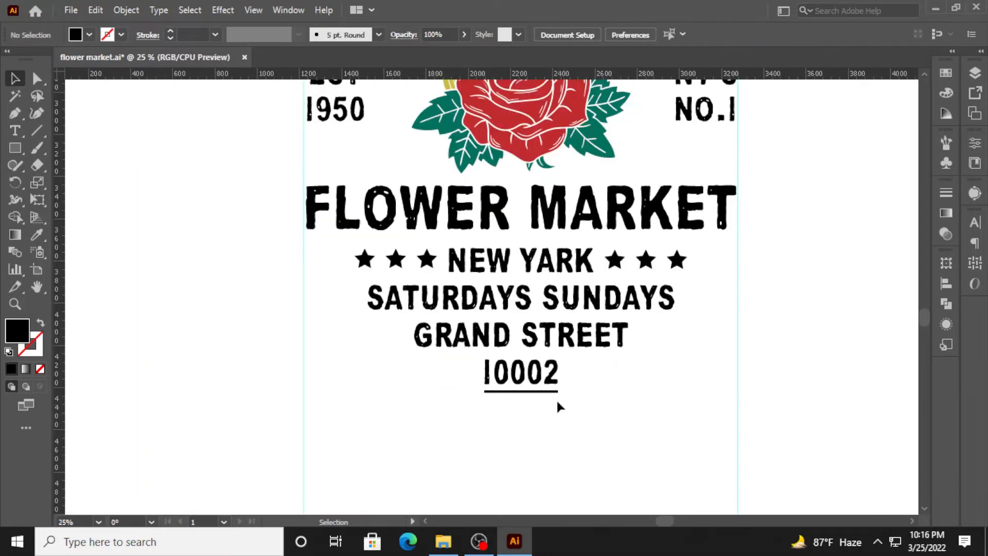
{"action": "scroll", "coordinate": [395, 405], "scroll_direction": "up", "scroll_amount": 4}
{"action": "left_click", "coordinate": [319, 375]}
{"action": "scroll", "coordinate": [338, 392], "scroll_direction": "up", "scroll_amount": 6}
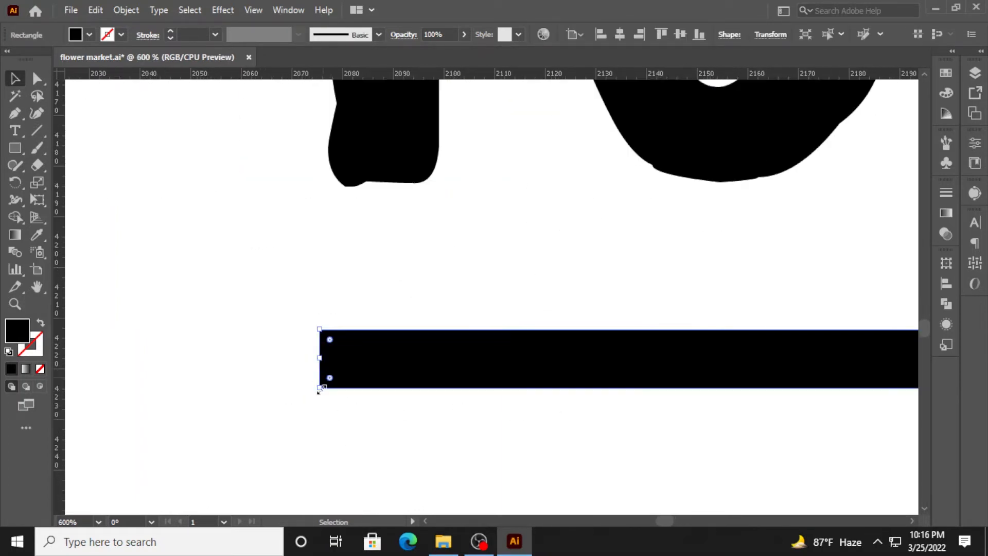
{"action": "left_click_drag", "start_coordinate": [330, 341], "coordinate": [453, 412]}
{"action": "scroll", "coordinate": [463, 411], "scroll_direction": "down", "scroll_amount": 9}
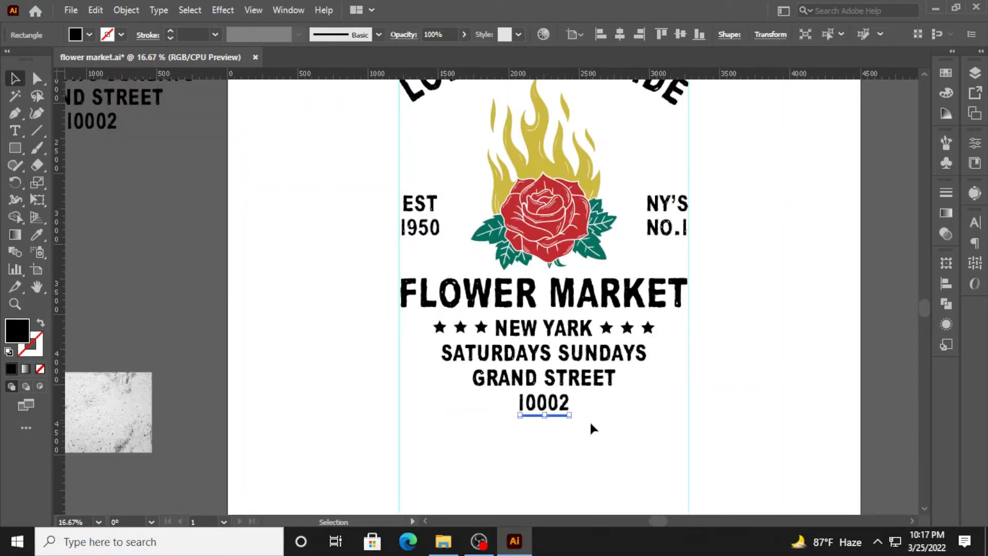
{"action": "left_click", "coordinate": [634, 435]}
Step: Recolour the underline bar and all three star groups with the rose's red using the Eyedropper
{"action": "scroll", "coordinate": [604, 438], "scroll_direction": "right", "scroll_amount": 2}
{"action": "left_click", "coordinate": [484, 415]}
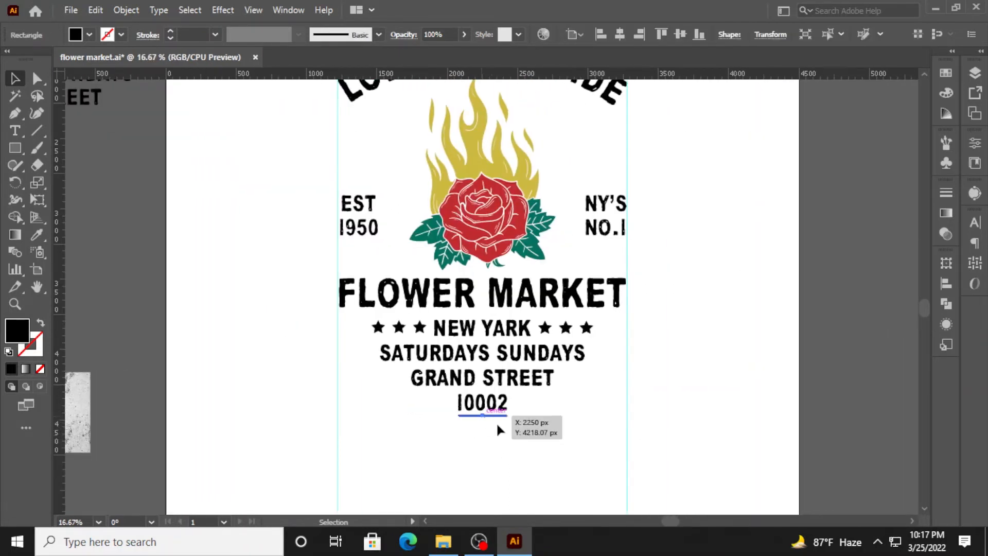
{"action": "left_click", "coordinate": [37, 235]}
{"action": "left_click", "coordinate": [566, 327], "text": "ctrl"}
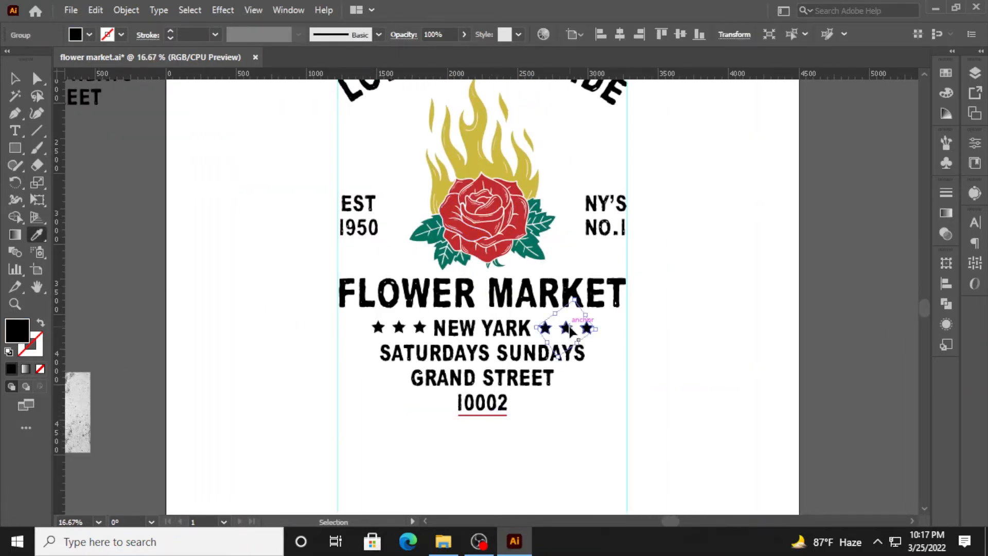
{"action": "left_click", "coordinate": [400, 330], "text": "ctrl"}
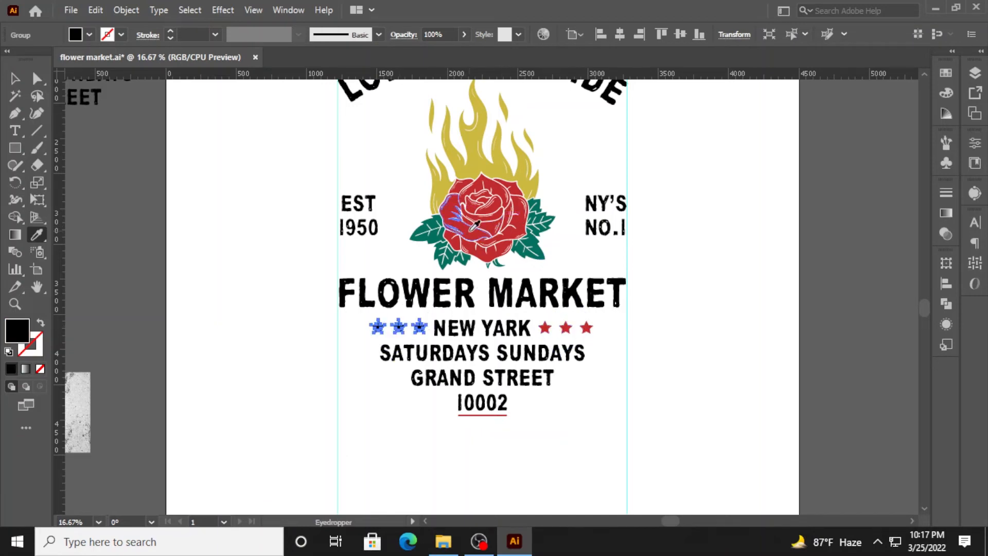
{"action": "left_click", "coordinate": [472, 227]}
{"action": "scroll", "coordinate": [472, 227], "scroll_direction": "up", "scroll_amount": 3}
{"action": "left_click", "coordinate": [503, 172], "text": "ctrl"}
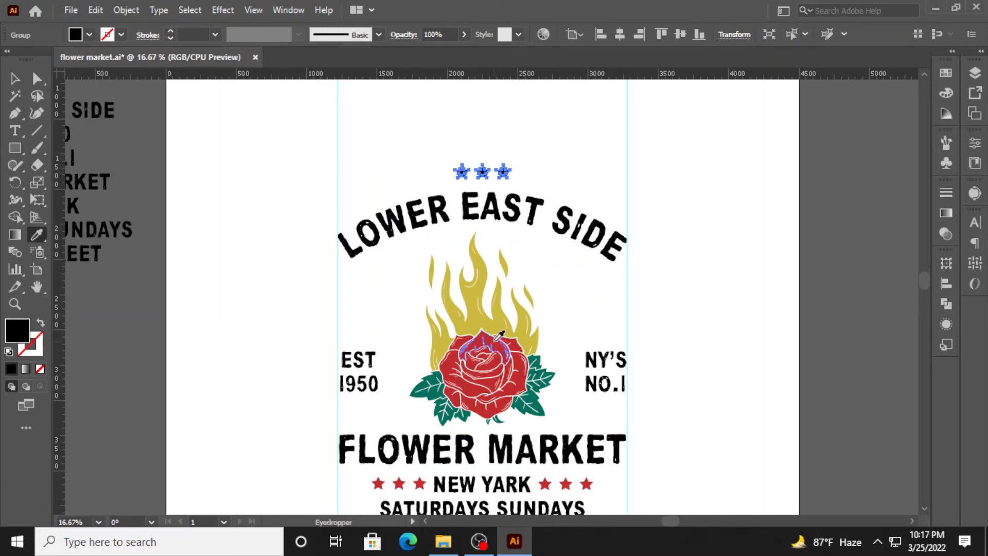
Step: Centre the upper star group horizontally on the artboard and move it slightly down toward "LOWER EAST SIDE"
{"action": "scroll", "coordinate": [471, 142], "scroll_direction": "up", "scroll_amount": 3}
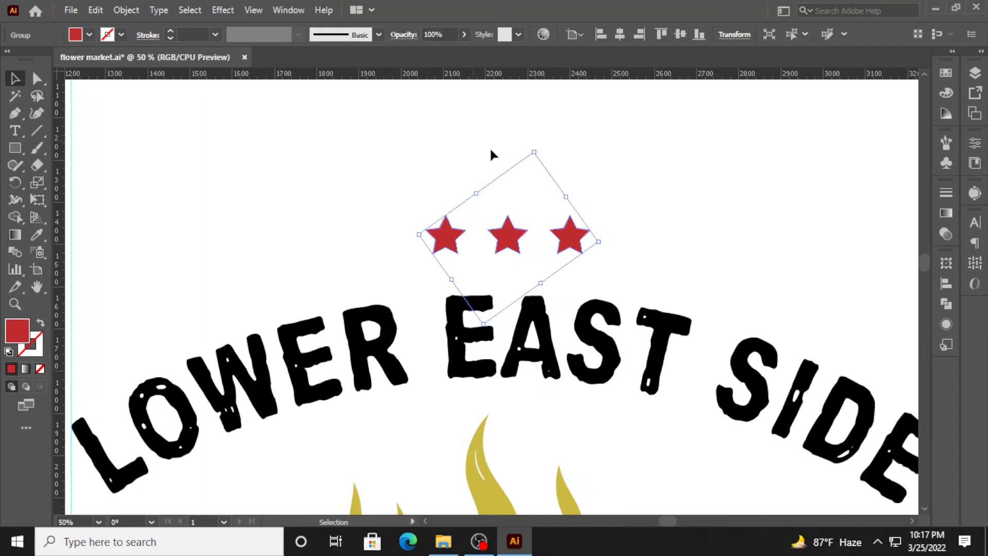
{"action": "left_click", "coordinate": [622, 37]}
{"action": "key", "text": "Down"}
{"action": "key", "text": "Down"}
{"action": "key", "text": "Down"}
{"action": "key", "text": "Down"}
{"action": "key", "text": "Down"}
{"action": "left_click_drag", "start_coordinate": [515, 242], "coordinate": [518, 255]}
{"action": "left_click", "coordinate": [669, 169]}
Step: Expand the "EST 1950" and "NY'S NO.1" side texts into shapes and group them
{"action": "scroll", "coordinate": [669, 169], "scroll_direction": "down", "scroll_amount": 4}
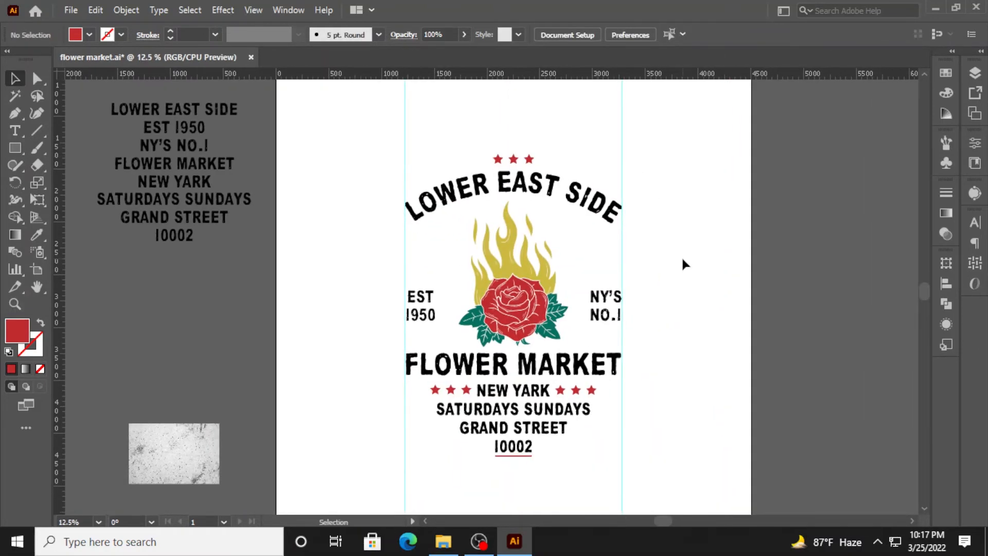
{"action": "scroll", "coordinate": [661, 390], "scroll_direction": "down", "scroll_amount": 1}
{"action": "left_click", "coordinate": [432, 278]}
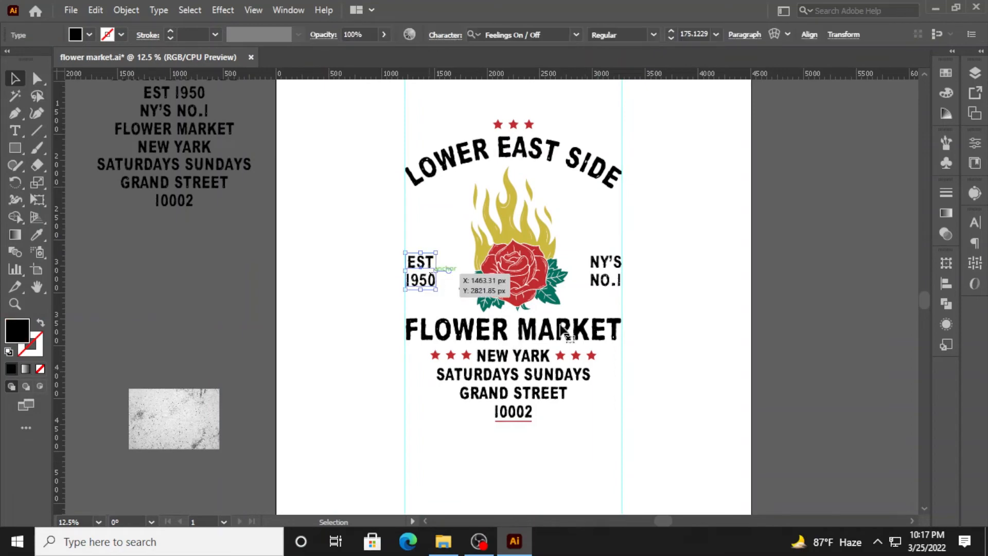
{"action": "left_click", "coordinate": [606, 272], "text": "shift"}
{"action": "right_click", "coordinate": [606, 274]}
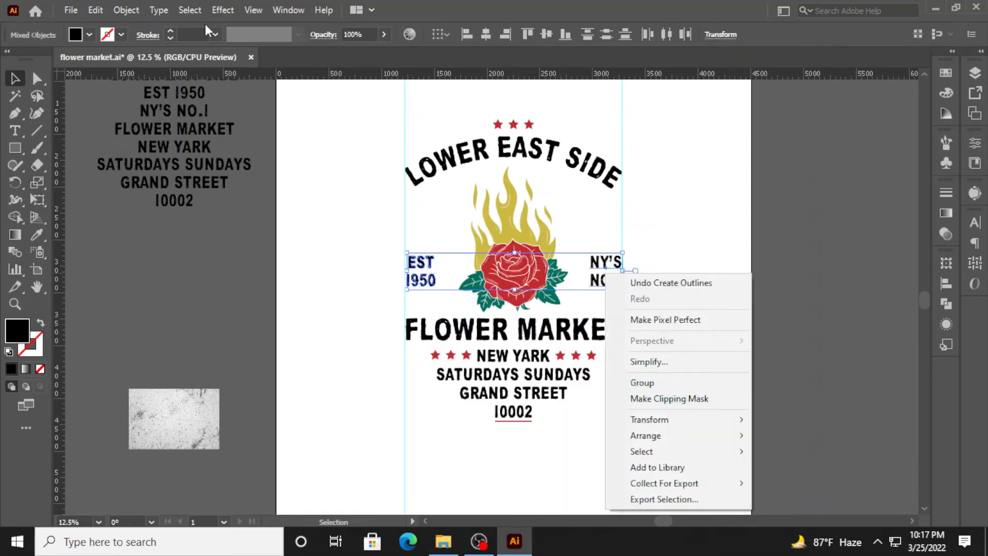
{"action": "key", "text": "Escape"}
{"action": "left_click", "coordinate": [137, 10]}
{"action": "key", "text": "Escape"}
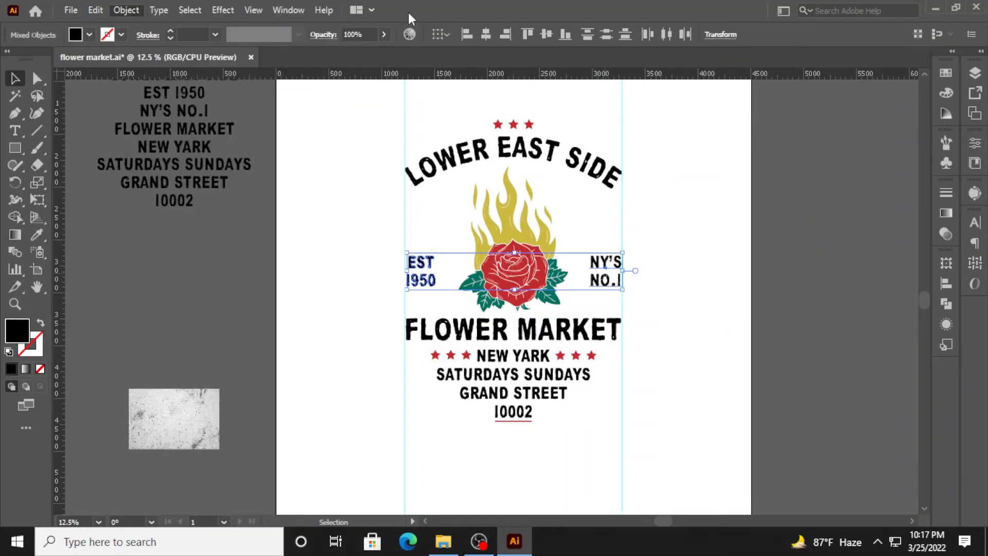
{"action": "left_click", "coordinate": [150, 11]}
{"action": "left_click", "coordinate": [209, 265]}
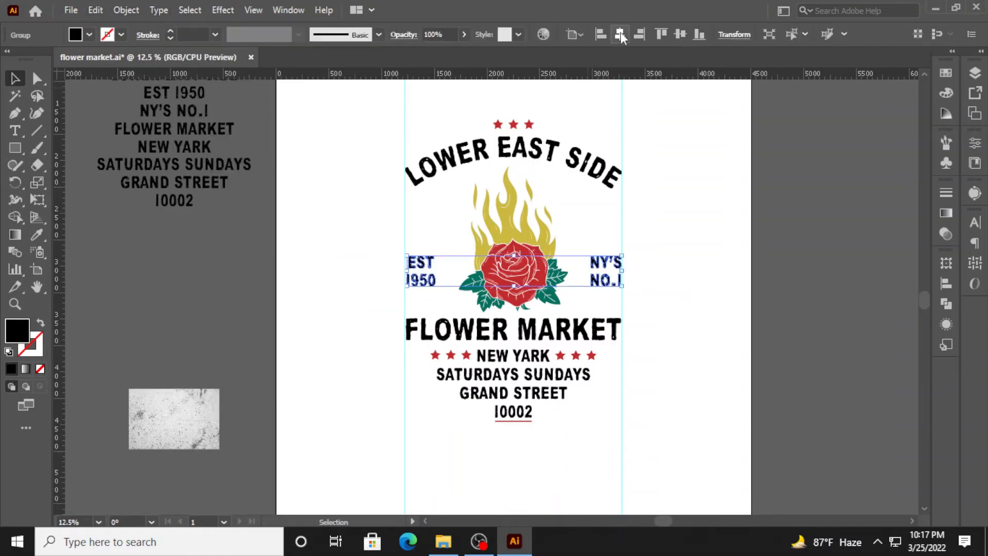
Step: Align both lower star groups with the vertical centre of "NEW YARK"
{"action": "left_click", "coordinate": [560, 355]}
{"action": "scroll", "coordinate": [560, 356], "scroll_direction": "up", "scroll_amount": 4}
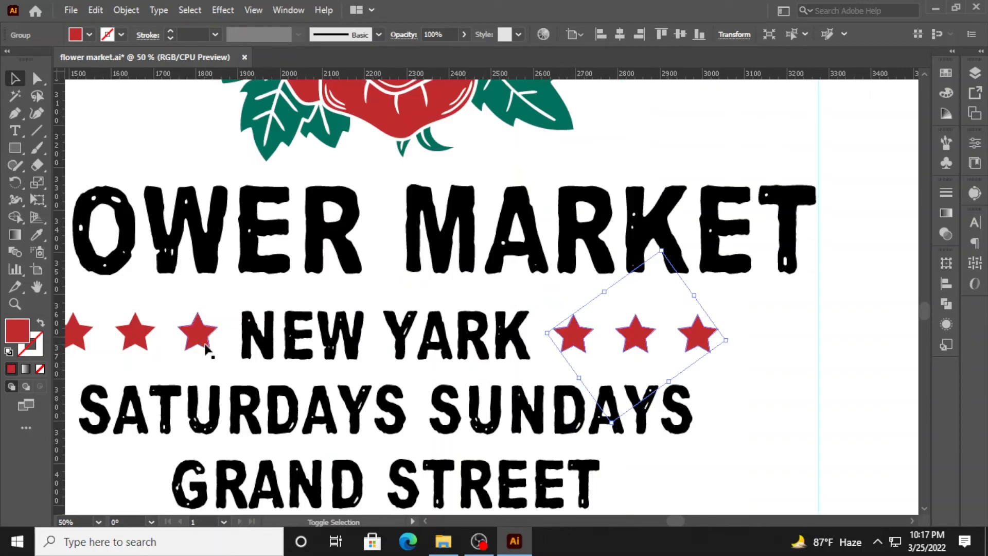
{"action": "left_click", "coordinate": [255, 346]}
{"action": "left_click", "coordinate": [687, 33]}
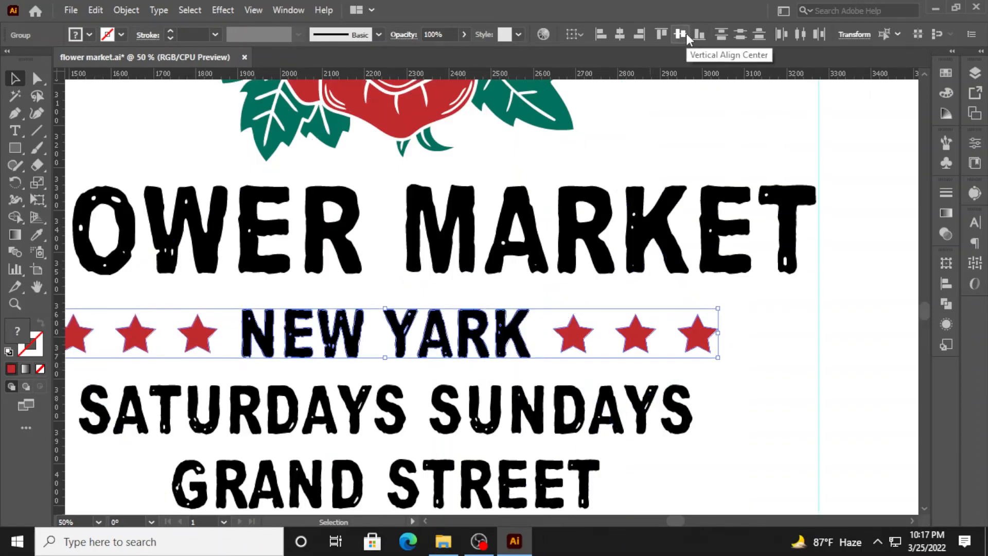
{"action": "left_click", "coordinate": [772, 355]}
{"action": "scroll", "coordinate": [603, 499], "scroll_direction": "down", "scroll_amount": 3}
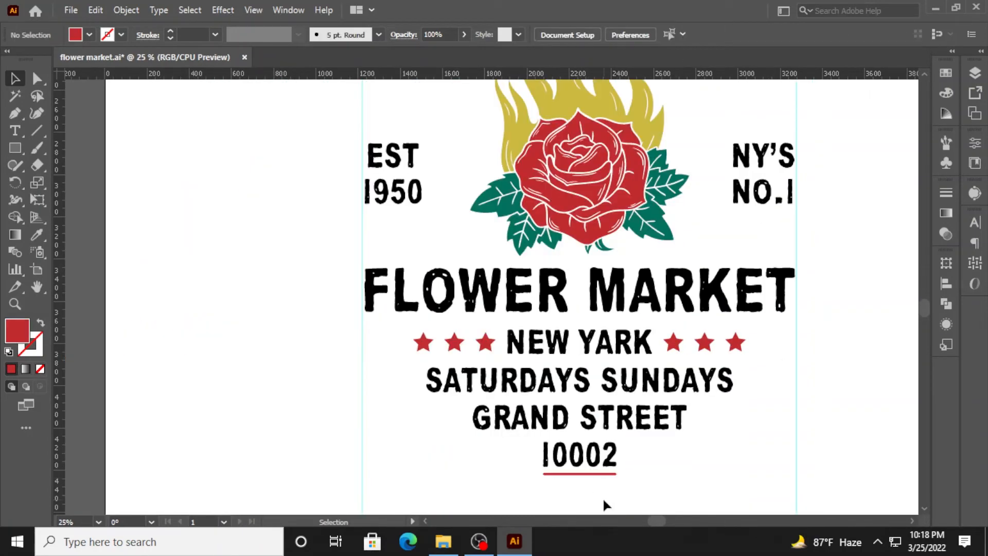
{"action": "left_click_drag", "start_coordinate": [505, 108], "coordinate": [467, 144]}
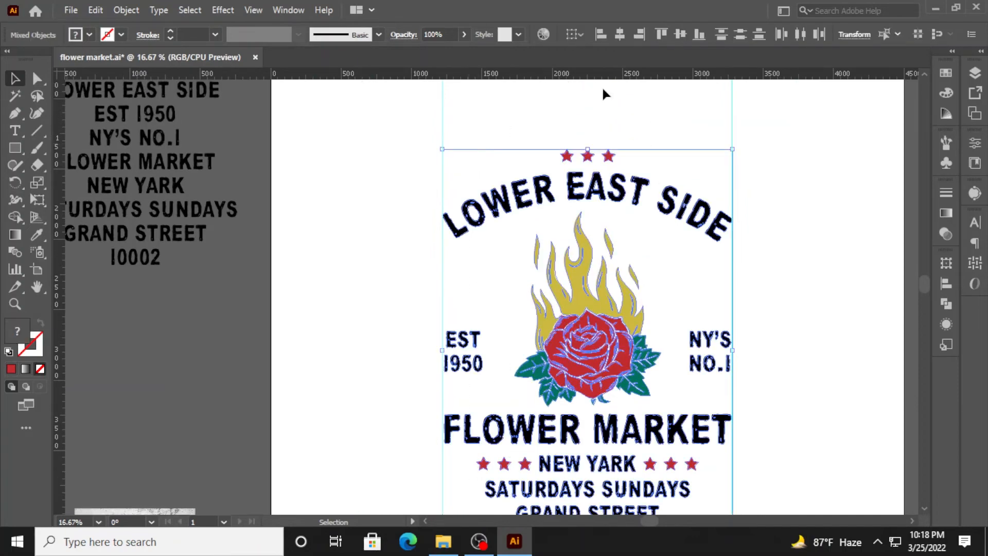
{"action": "key", "text": "ctrl+minus"}
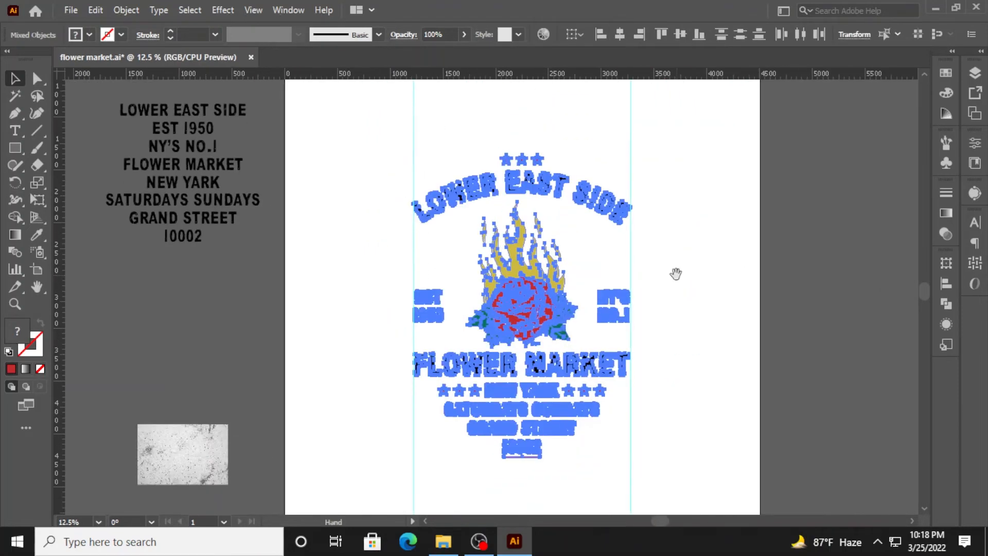
{"action": "left_click", "coordinate": [698, 311]}
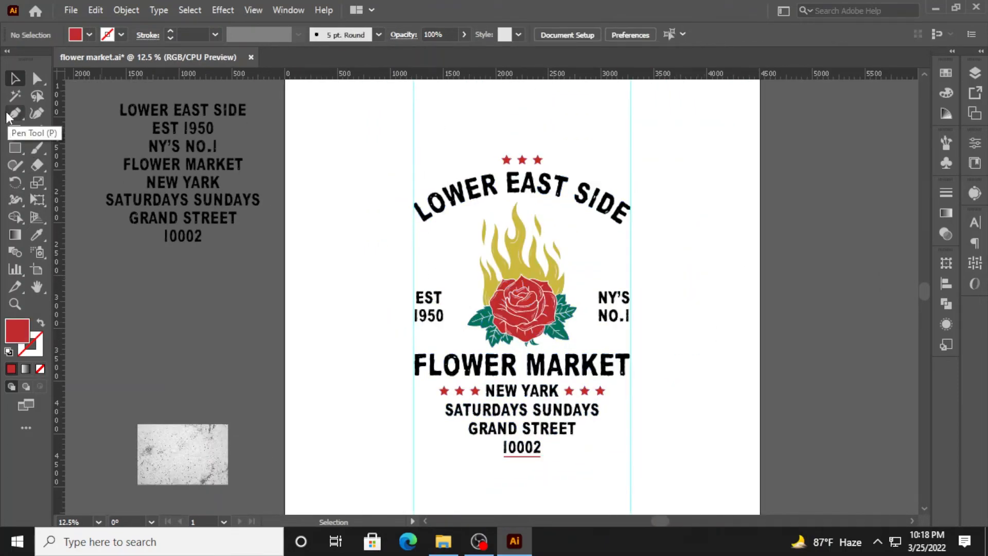
Step: Copy the "10002" line from the reference text and place it on the blank area beside the rose design
{"action": "left_click", "coordinate": [15, 131]}
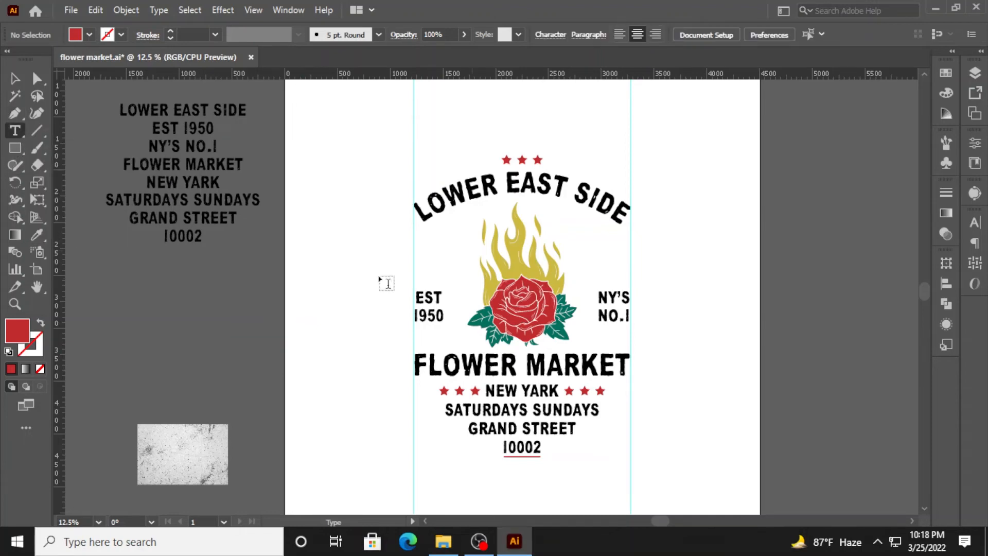
{"action": "left_click_drag", "start_coordinate": [165, 235], "coordinate": [213, 235]}
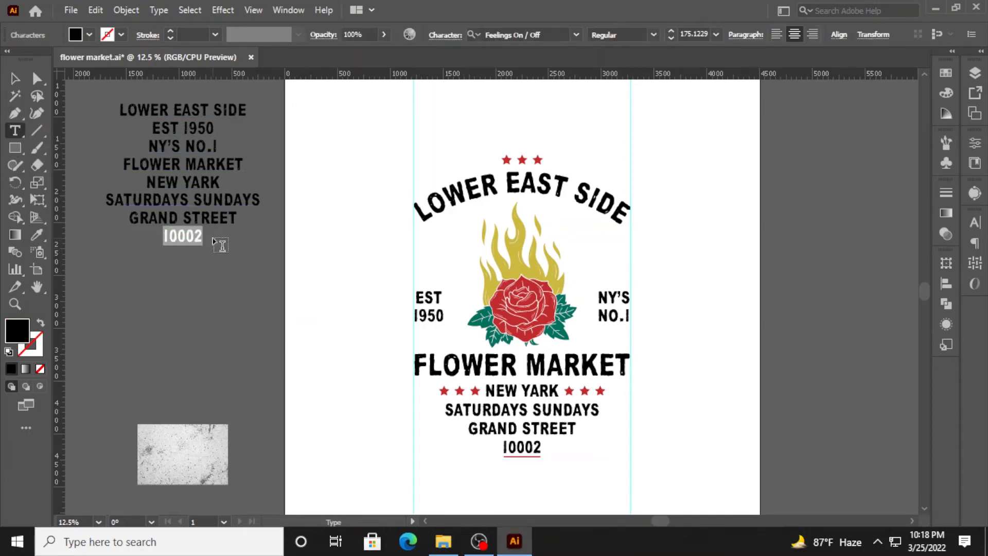
{"action": "key", "text": "ctrl+c"}
{"action": "key", "text": "Escape"}
{"action": "key", "text": "ctrl+v"}
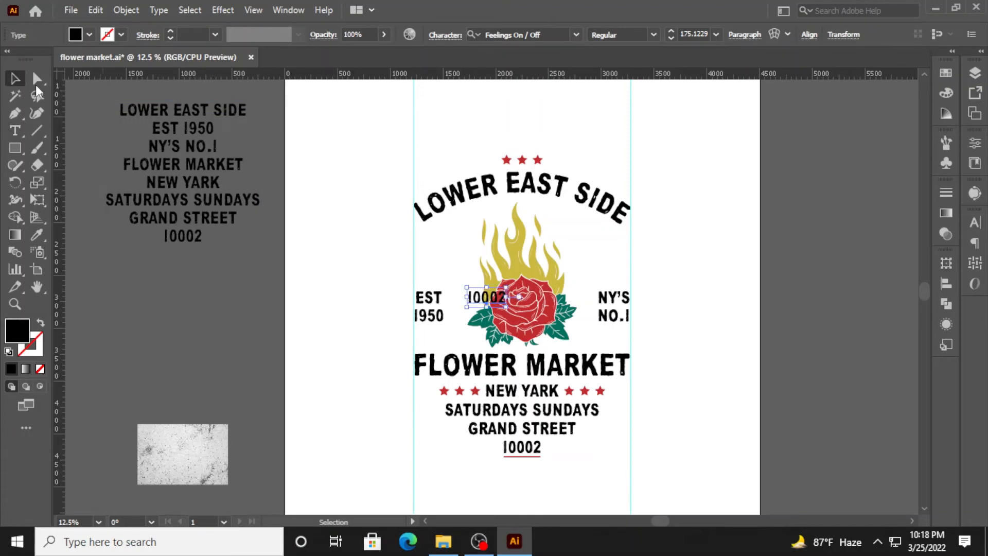
{"action": "left_click_drag", "start_coordinate": [486, 297], "coordinate": [356, 285]}
Step: Set the copied "10002" text to the fotograami-hearts01 font and convert it to outlines
{"action": "left_click", "coordinate": [509, 34]}
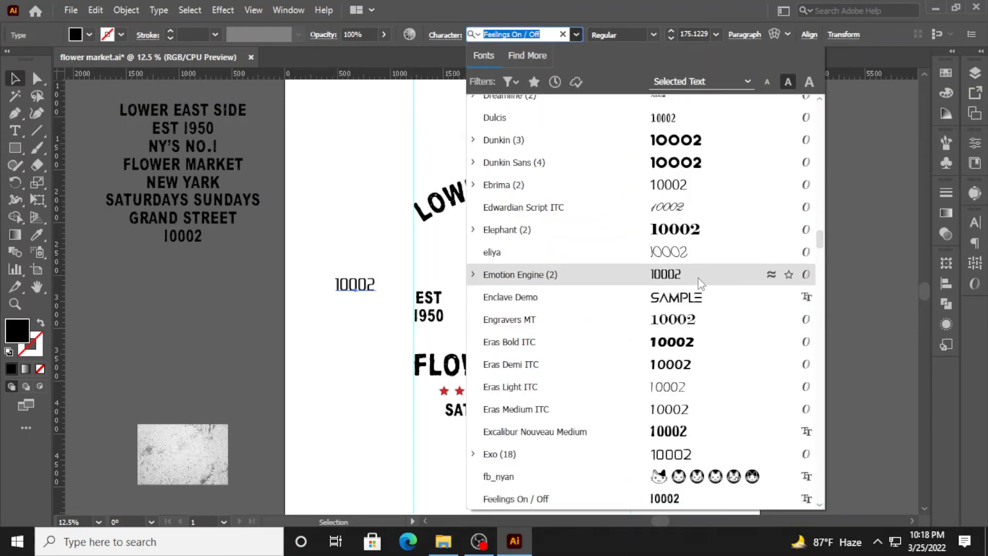
{"action": "scroll", "coordinate": [700, 283], "scroll_direction": "down", "scroll_amount": 8}
{"action": "left_click", "coordinate": [698, 358]}
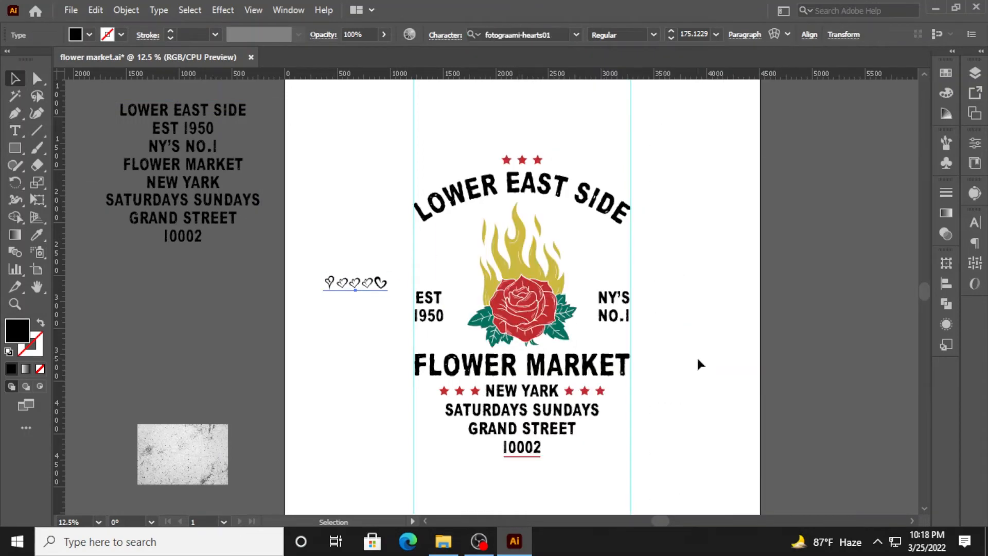
{"action": "right_click", "coordinate": [366, 286]}
{"action": "left_click", "coordinate": [406, 322]}
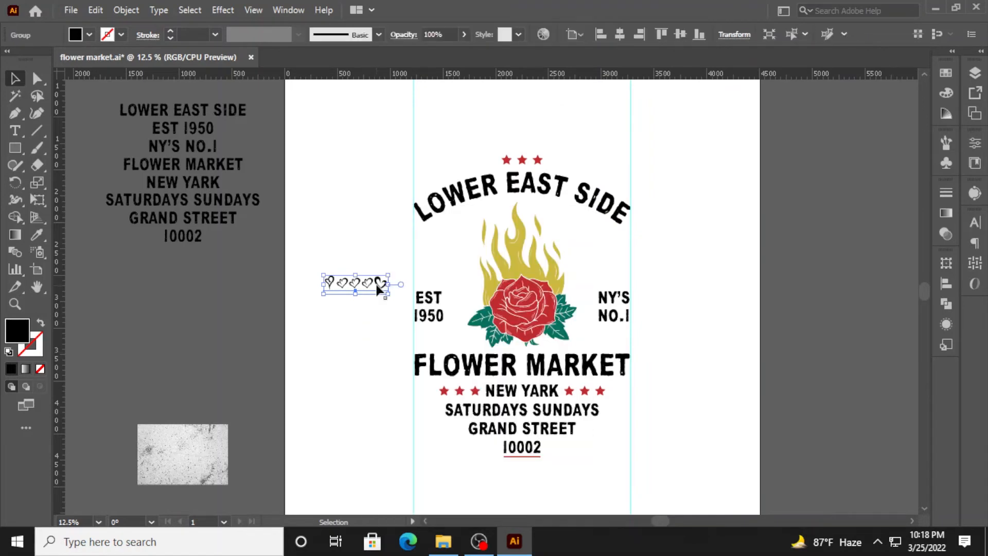
Step: Ungroup the heart shapes and delete all of them except the last, bold heart
{"action": "right_click", "coordinate": [376, 286]}
{"action": "left_click", "coordinate": [437, 153]}
{"action": "left_click", "coordinate": [373, 332]}
{"action": "scroll", "coordinate": [351, 296], "scroll_direction": "up", "scroll_amount": 4}
{"action": "left_click_drag", "start_coordinate": [416, 302], "coordinate": [217, 157]}
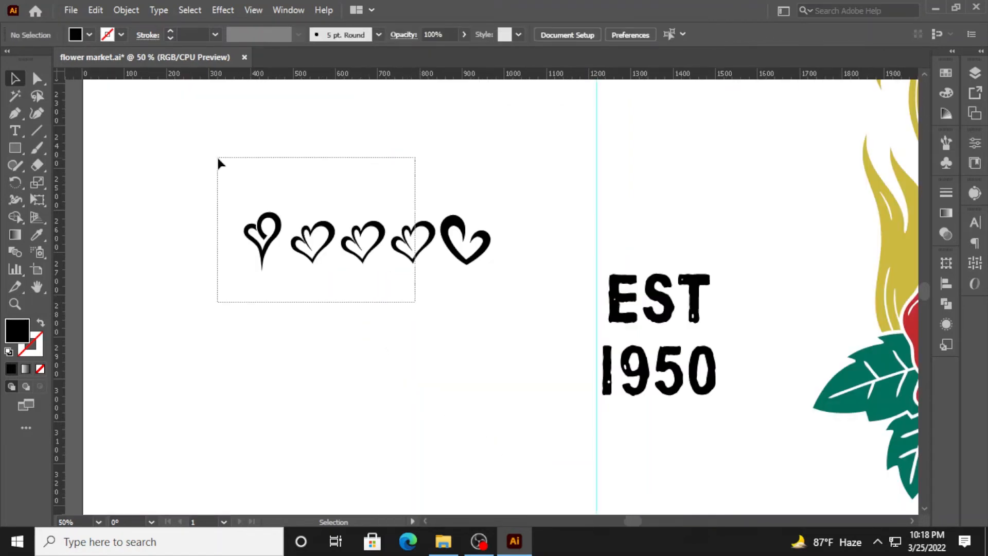
{"action": "key", "text": "Delete"}
Step: Place the heart above "EST" beside the flames, duplicate it above "NY'S" and reflect the copy as a mirror image
{"action": "scroll", "coordinate": [271, 236], "scroll_direction": "down", "scroll_amount": 2}
{"action": "left_click_drag", "start_coordinate": [367, 237], "coordinate": [498, 214]}
{"action": "left_click_drag", "start_coordinate": [520, 260], "coordinate": [697, 228]}
{"action": "right_click", "coordinate": [697, 228]}
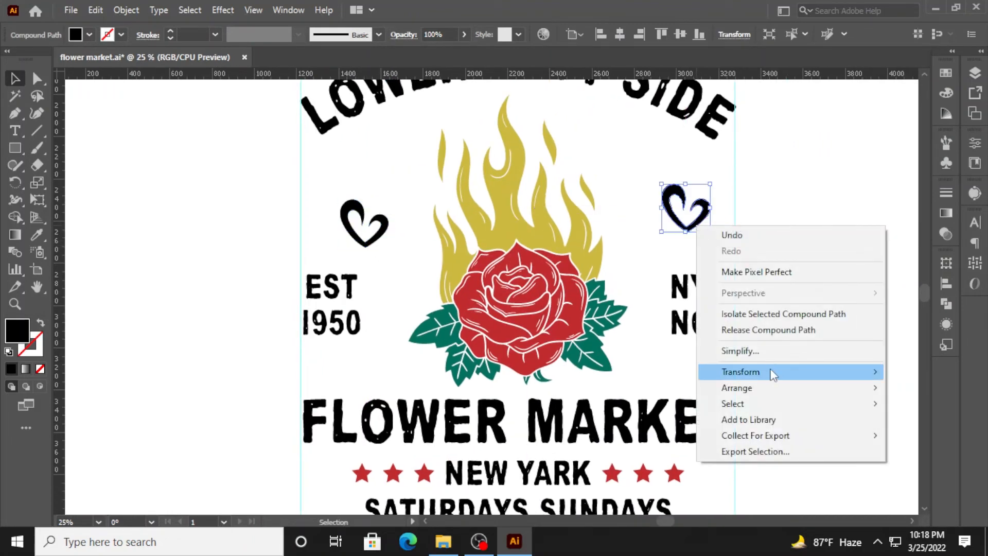
{"action": "mouse_move", "coordinate": [772, 372]}
{"action": "left_click", "coordinate": [532, 425]}
{"action": "key", "text": "Return"}
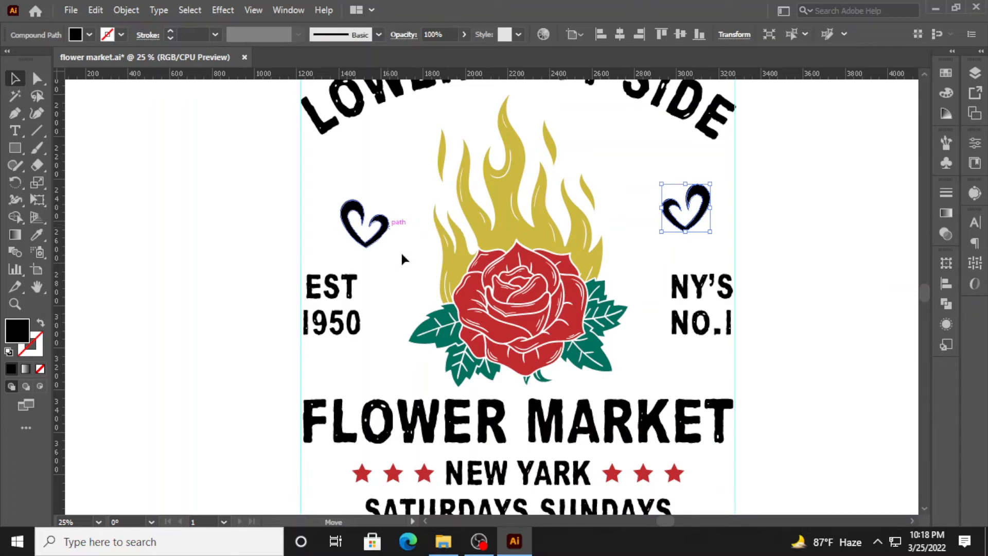
Step: Lower the two hearts toward the rose between the side texts, align their vertical centres and group them
{"action": "left_click_drag", "start_coordinate": [388, 223], "coordinate": [411, 302]}
{"action": "left_click_drag", "start_coordinate": [694, 230], "coordinate": [665, 284]}
{"action": "left_click_drag", "start_coordinate": [399, 320], "coordinate": [389, 281]}
{"action": "left_click", "coordinate": [656, 260], "text": "shift"}
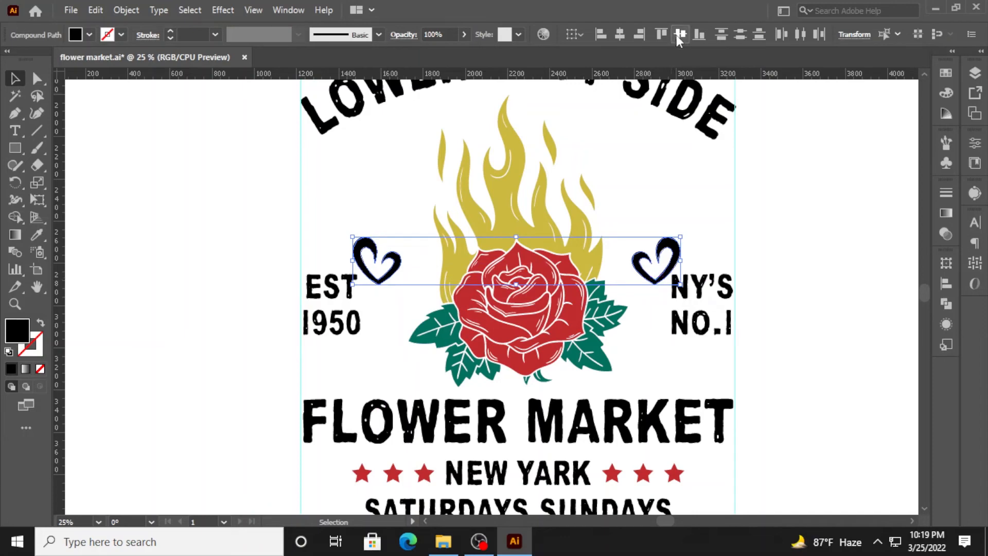
{"action": "left_click", "coordinate": [681, 34]}
Step: Narrow the grouped pair of hearts symmetrically so both sit closer to the rose
{"action": "left_click", "coordinate": [726, 288]}
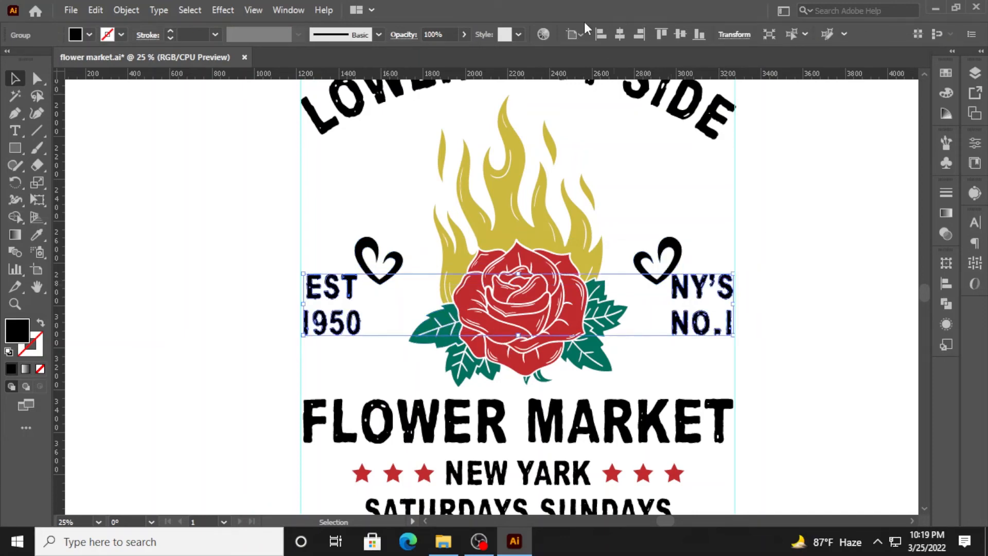
{"action": "left_click", "coordinate": [797, 299]}
{"action": "left_click", "coordinate": [664, 257]}
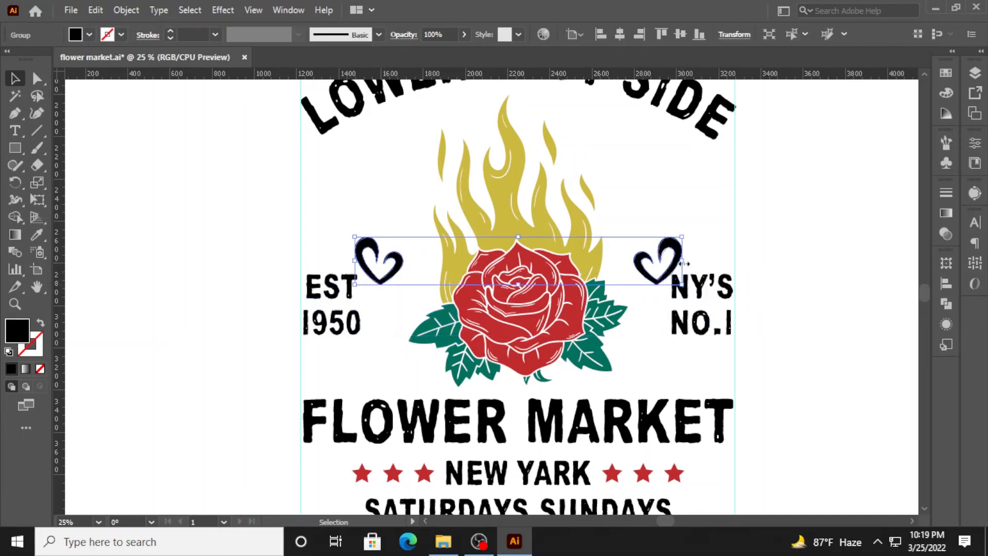
{"action": "left_click_drag", "start_coordinate": [682, 261], "coordinate": [665, 261]}
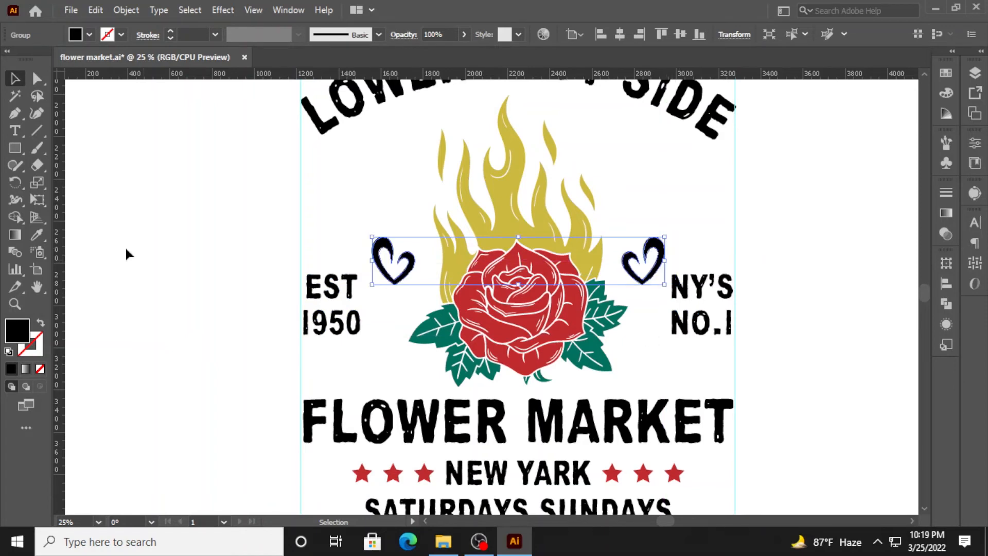
Step: Recolour both hearts with the rose's red using the Eyedropper
{"action": "left_click", "coordinate": [37, 235]}
{"action": "left_click", "coordinate": [454, 262]}
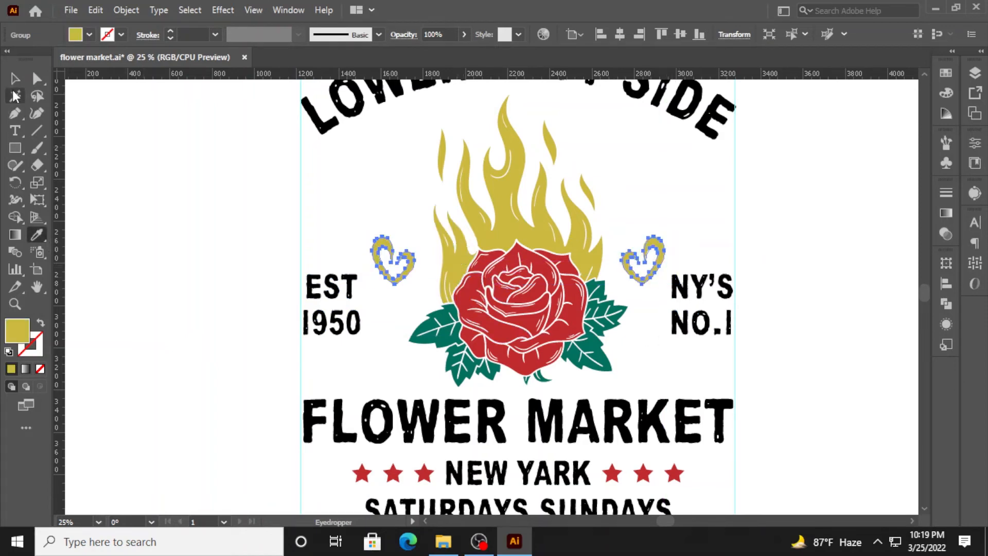
{"action": "left_click", "coordinate": [476, 290]}
{"action": "key", "text": "v"}
{"action": "left_click", "coordinate": [216, 202]}
{"action": "scroll", "coordinate": [216, 202], "scroll_direction": "down", "scroll_amount": 1}
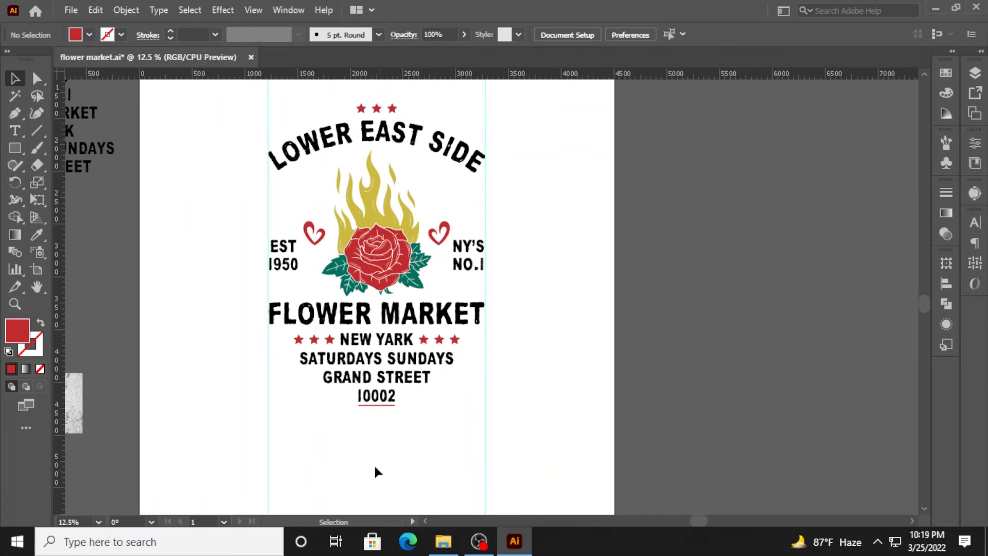
Step: Delete the red underline bar beneath "10002"
{"action": "scroll", "coordinate": [453, 461], "scroll_direction": "left", "scroll_amount": 3}
{"action": "key", "text": "/"}
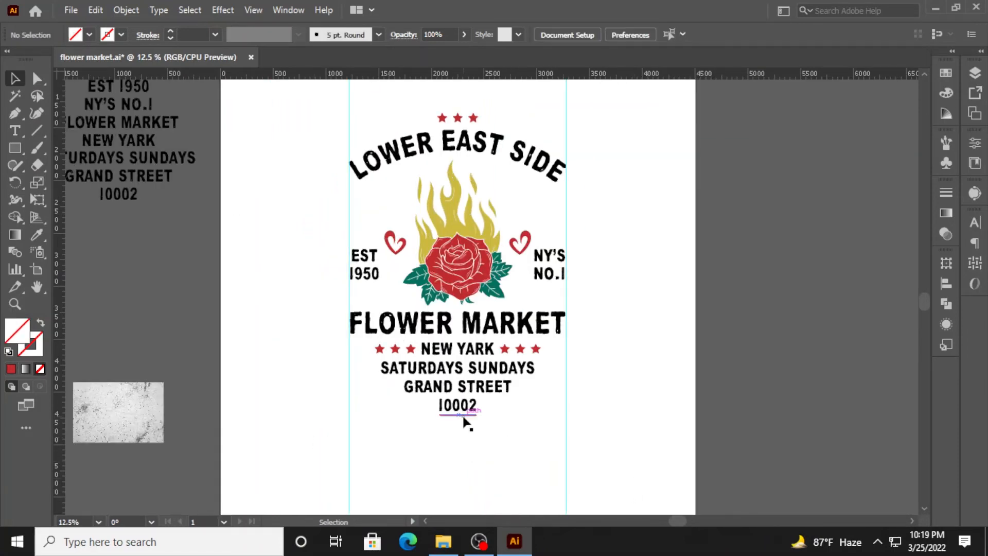
{"action": "left_click", "coordinate": [464, 418]}
{"action": "scroll", "coordinate": [463, 414], "scroll_direction": "up", "scroll_amount": 9}
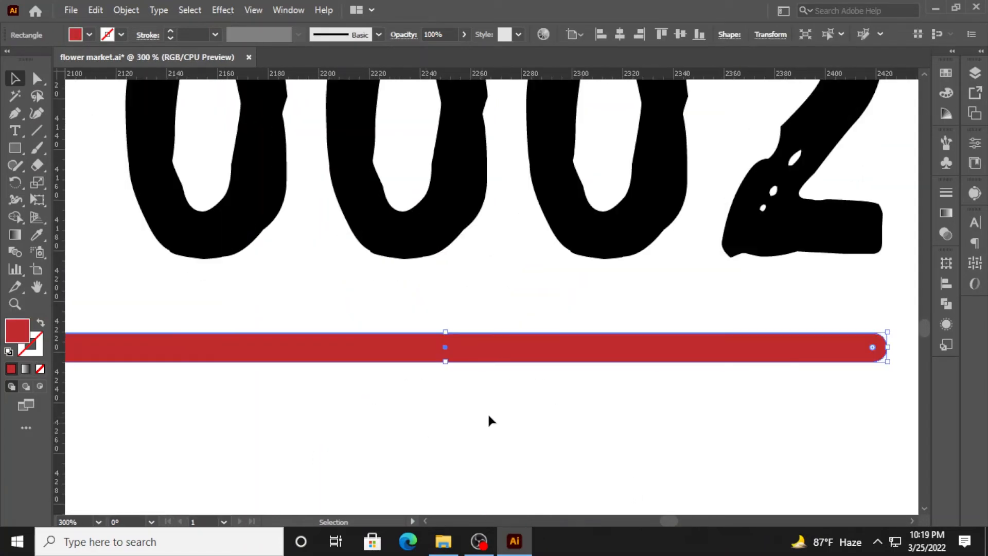
{"action": "scroll", "coordinate": [489, 420], "scroll_direction": "down", "scroll_amount": 1}
{"action": "key", "text": "Delete"}
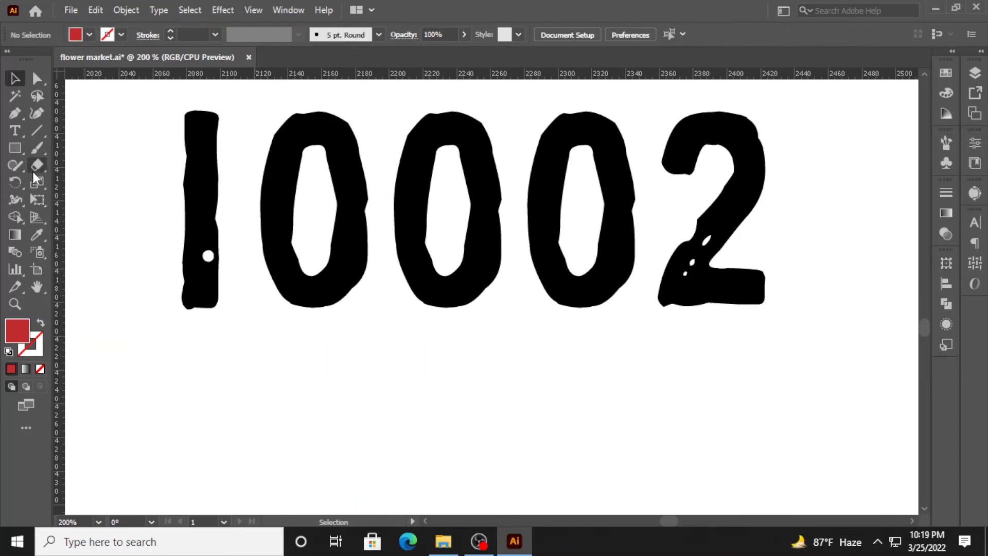
{"action": "left_click_drag", "start_coordinate": [14, 148], "coordinate": [87, 217]}
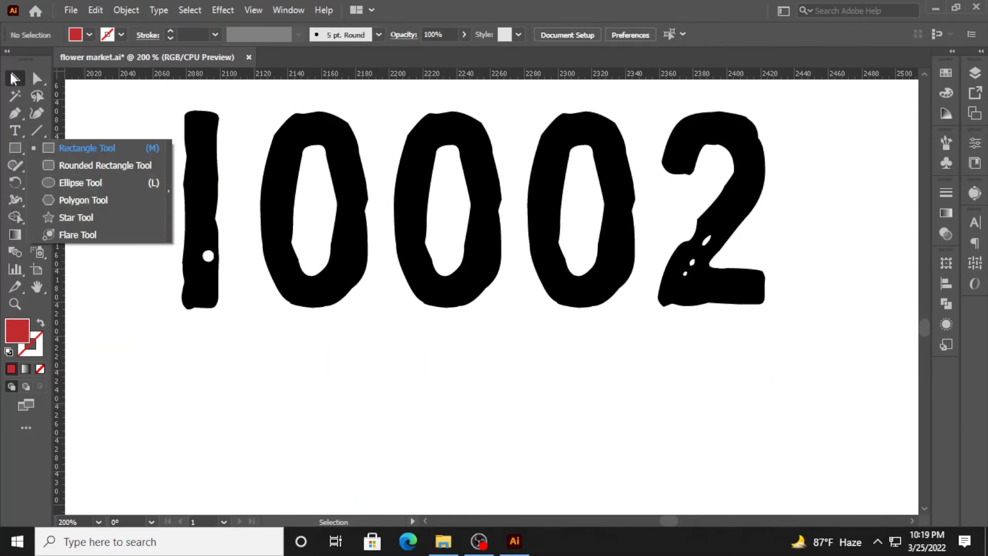
{"action": "left_click", "coordinate": [363, 364]}
{"action": "scroll", "coordinate": [523, 384], "scroll_direction": "down", "scroll_amount": 9}
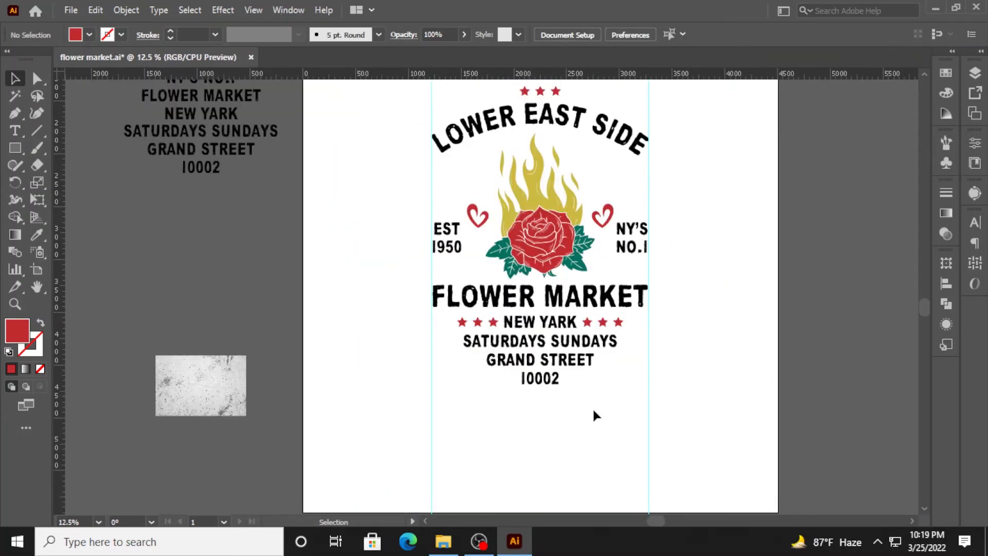
Step: Delete both vertical guides at the edges of the design
{"action": "left_click_drag", "start_coordinate": [472, 429], "coordinate": [689, 469]}
{"action": "left_click", "coordinate": [604, 413]}
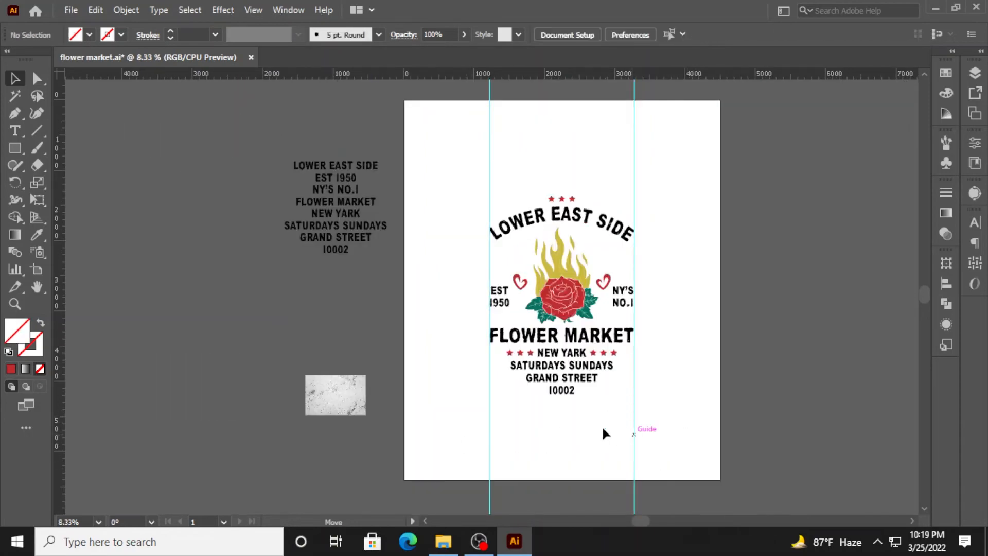
{"action": "left_click_drag", "start_coordinate": [634, 435], "coordinate": [671, 390]}
{"action": "key", "text": "Delete"}
{"action": "left_click_drag", "start_coordinate": [456, 400], "coordinate": [523, 436]}
{"action": "key", "text": "Delete"}
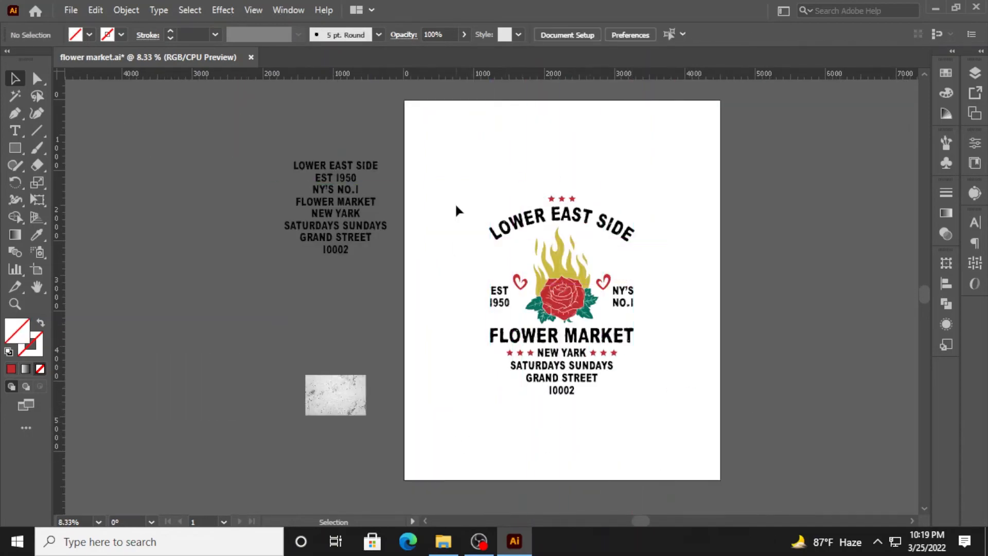
Step: Group the whole design and place a duplicate of it beside the artboard
{"action": "left_click_drag", "start_coordinate": [456, 205], "coordinate": [707, 438]}
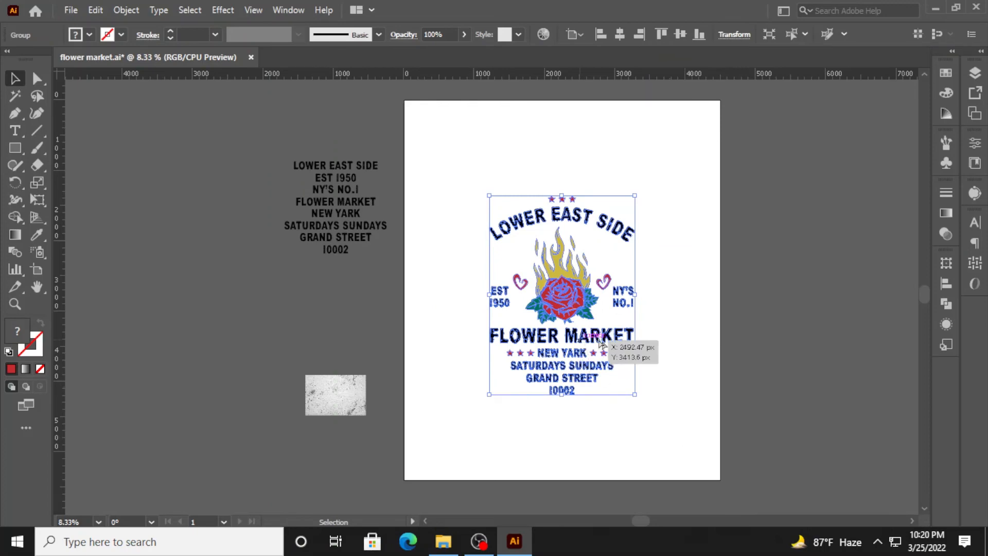
{"action": "left_click_drag", "start_coordinate": [600, 342], "coordinate": [850, 340]}
Step: Create an opacity mask on the artboard's design group and paste a copy of the grunge texture image into it
{"action": "left_click", "coordinate": [340, 403]}
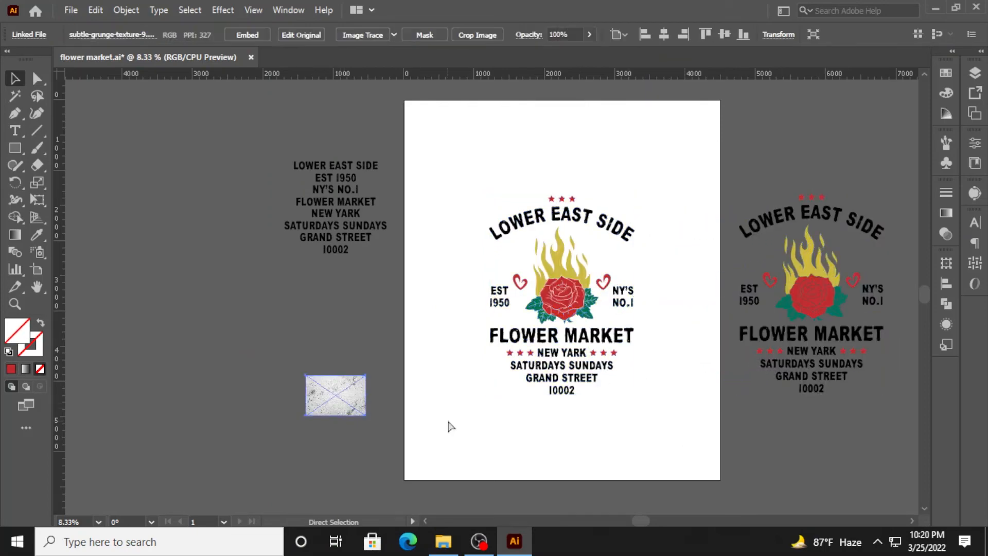
{"action": "left_click", "coordinate": [102, 12]}
{"action": "left_click", "coordinate": [135, 81]}
{"action": "left_click", "coordinate": [564, 322]}
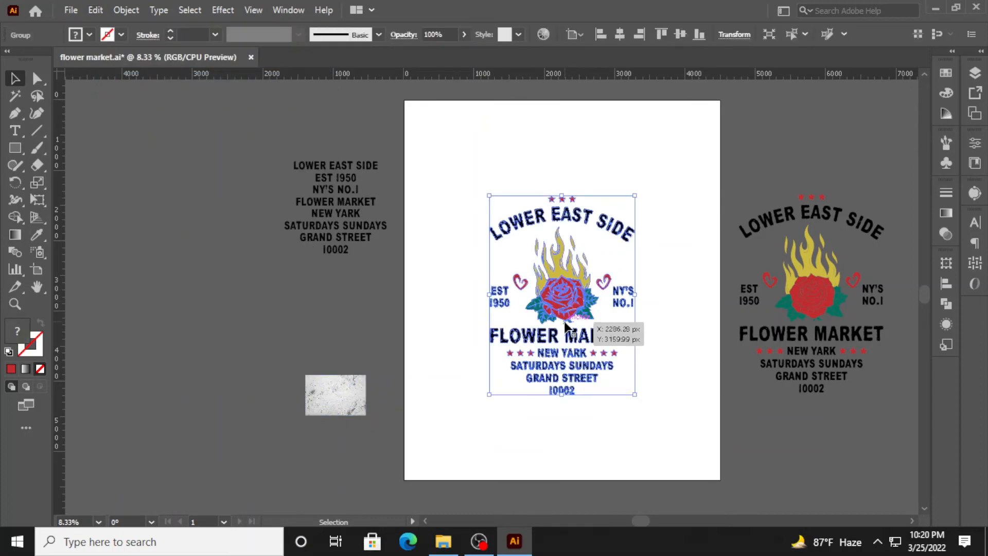
{"action": "left_click", "coordinate": [946, 234]}
{"action": "left_click", "coordinate": [899, 233]}
{"action": "left_click", "coordinate": [846, 246]}
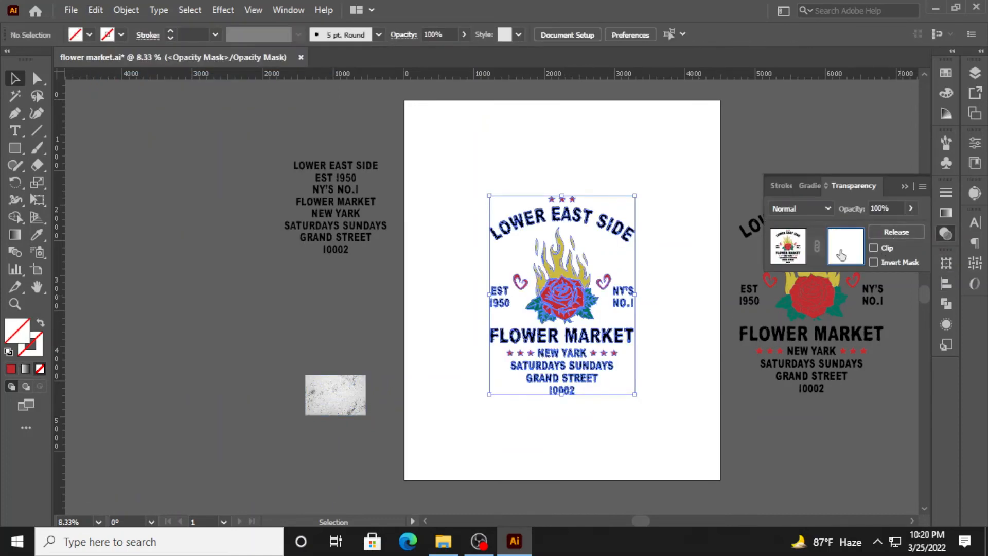
{"action": "key", "text": "ctrl+v"}
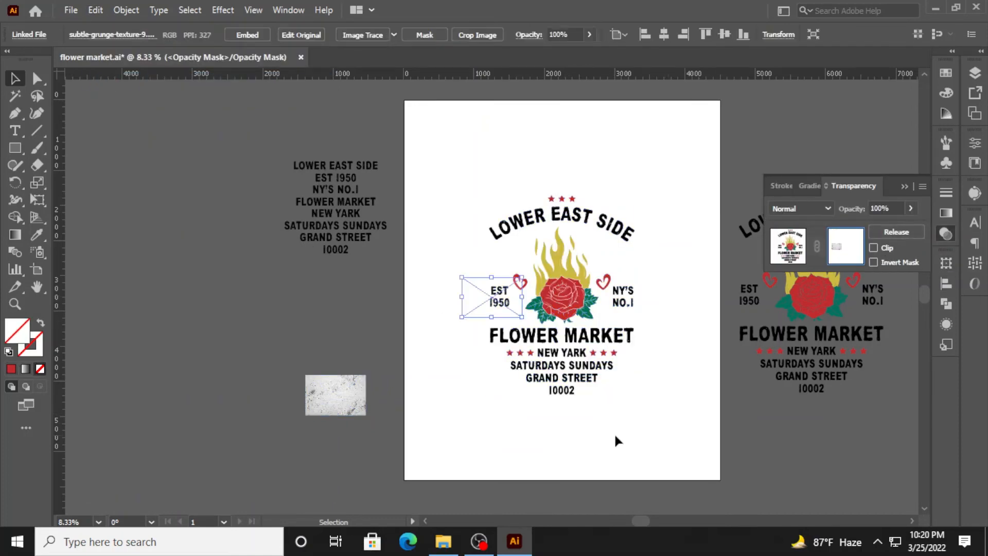
Step: Centre the grunge texture horizontally in the mask and enlarge it to cover the whole design
{"action": "left_click", "coordinate": [666, 39]}
{"action": "left_click_drag", "start_coordinate": [590, 308], "coordinate": [725, 436]}
{"action": "scroll", "coordinate": [595, 329], "scroll_direction": "up", "scroll_amount": 1}
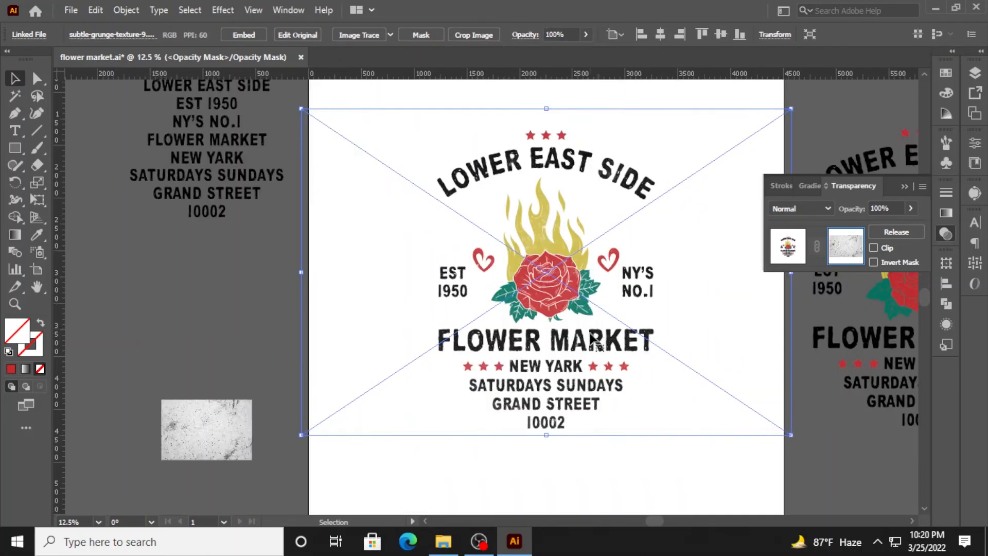
Step: Reduce the mask texture's height so its upper and lower edges sit just outside the design
{"action": "scroll", "coordinate": [558, 225], "scroll_direction": "up", "scroll_amount": 1}
{"action": "scroll", "coordinate": [563, 238], "scroll_direction": "up", "scroll_amount": 1}
{"action": "left_click_drag", "start_coordinate": [531, 99], "coordinate": [538, 138]}
{"action": "scroll", "coordinate": [538, 138], "scroll_direction": "down", "scroll_amount": 8}
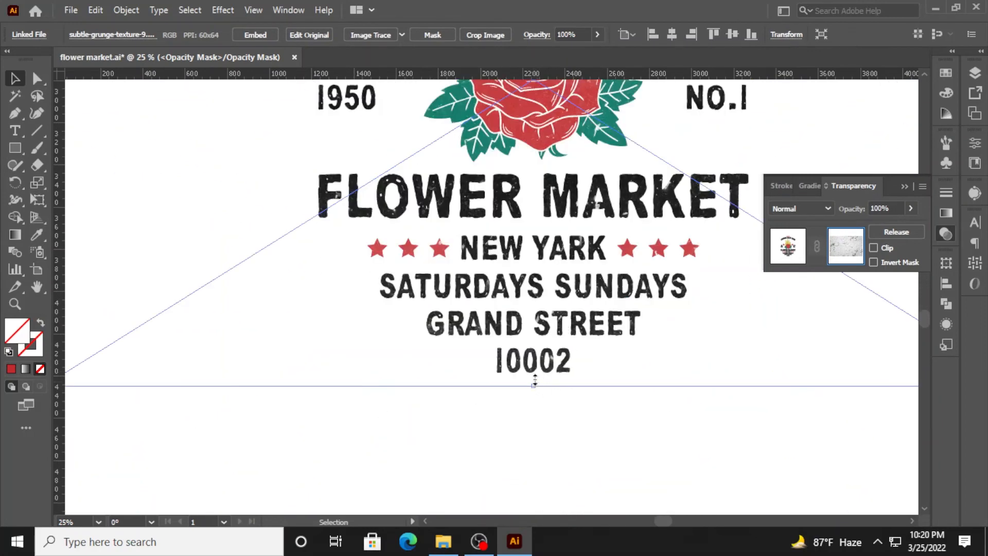
{"action": "left_click_drag", "start_coordinate": [535, 381], "coordinate": [534, 376]}
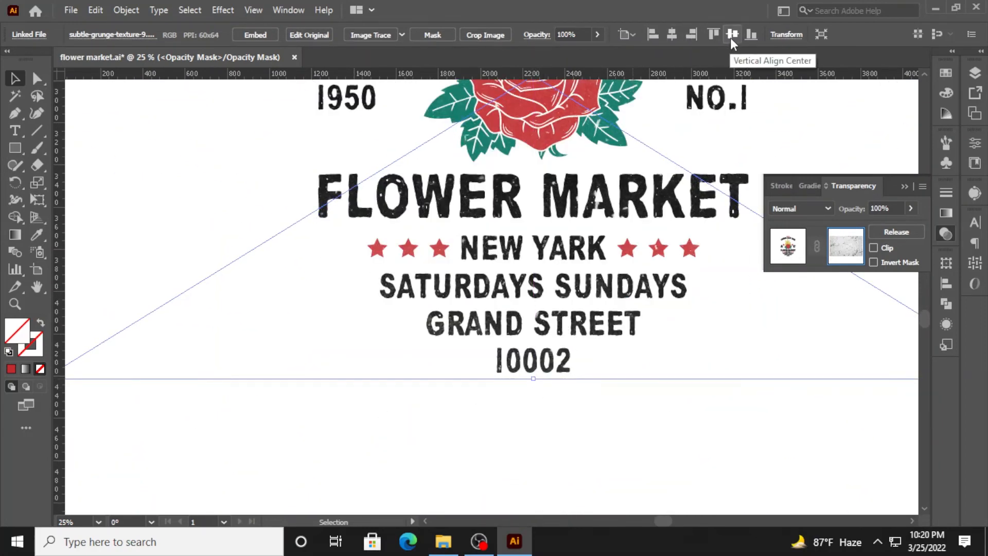
Step: Narrow the mask texture symmetrically toward the design, return from mask editing to the artwork and deselect everything
{"action": "scroll", "coordinate": [534, 330], "scroll_direction": "up", "scroll_amount": 4}
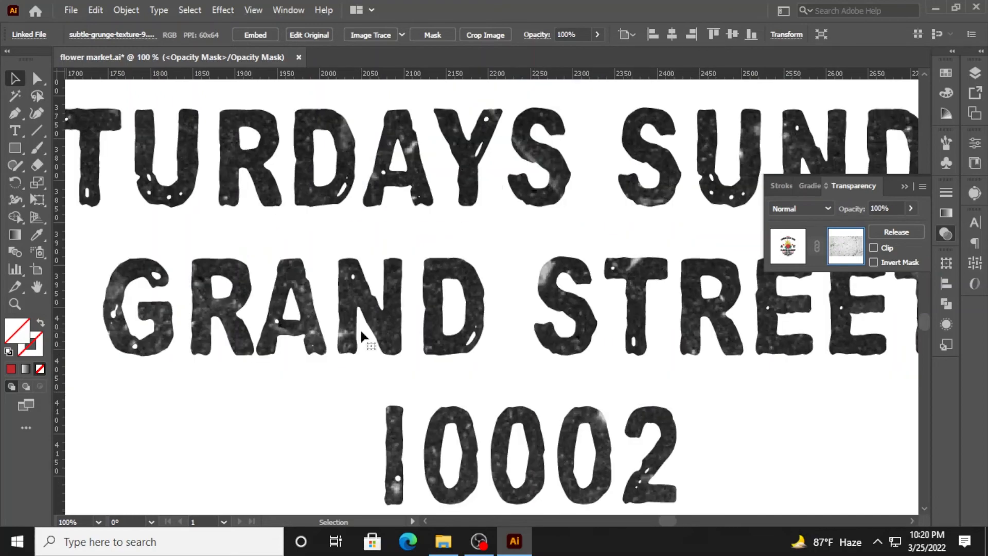
{"action": "scroll", "coordinate": [361, 329], "scroll_direction": "down", "scroll_amount": 3}
{"action": "scroll", "coordinate": [464, 438], "scroll_direction": "down", "scroll_amount": 2}
{"action": "scroll", "coordinate": [530, 458], "scroll_direction": "up", "scroll_amount": 1}
{"action": "scroll", "coordinate": [529, 455], "scroll_direction": "down", "scroll_amount": 1}
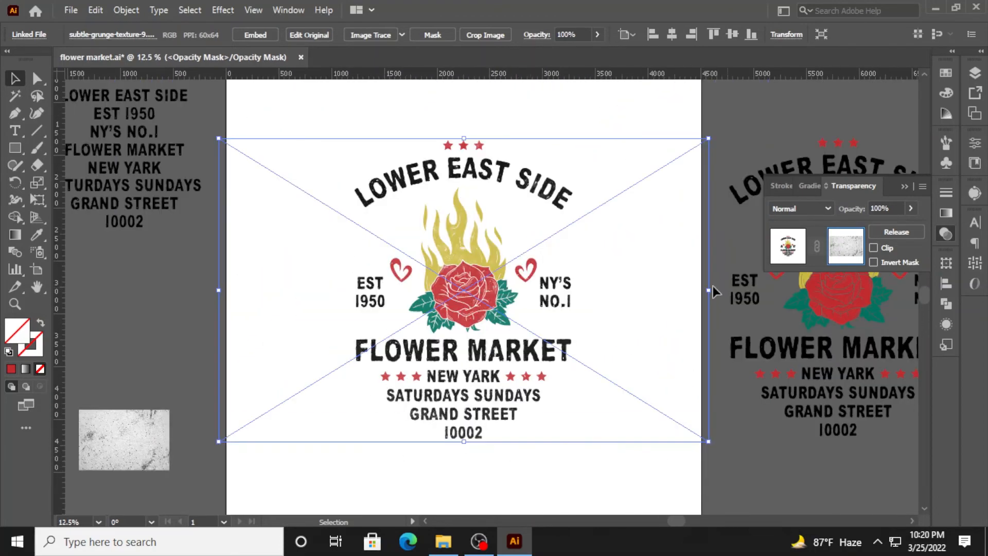
{"action": "left_click_drag", "start_coordinate": [713, 286], "coordinate": [660, 289]}
{"action": "scroll", "coordinate": [418, 233], "scroll_direction": "up", "scroll_amount": 4}
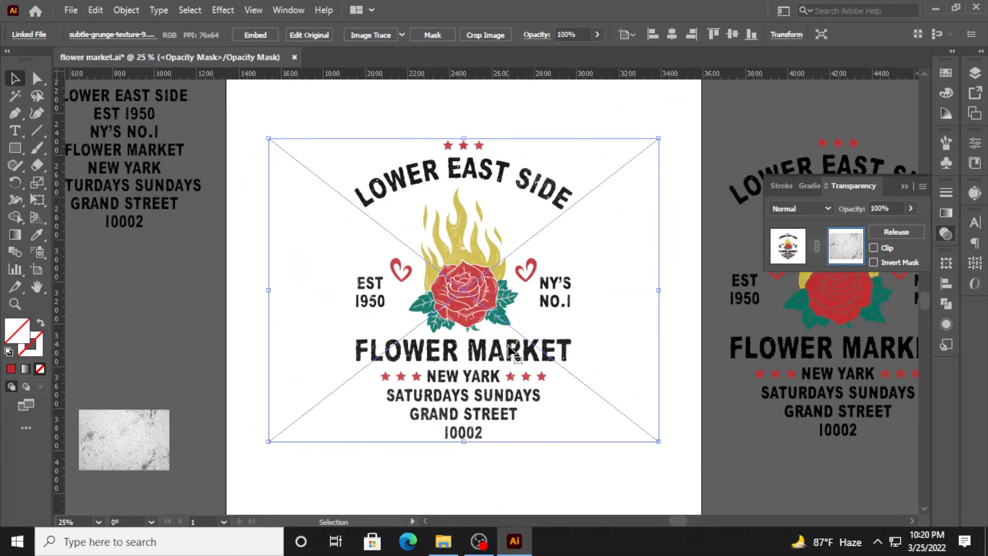
{"action": "scroll", "coordinate": [276, 234], "scroll_direction": "down", "scroll_amount": 1}
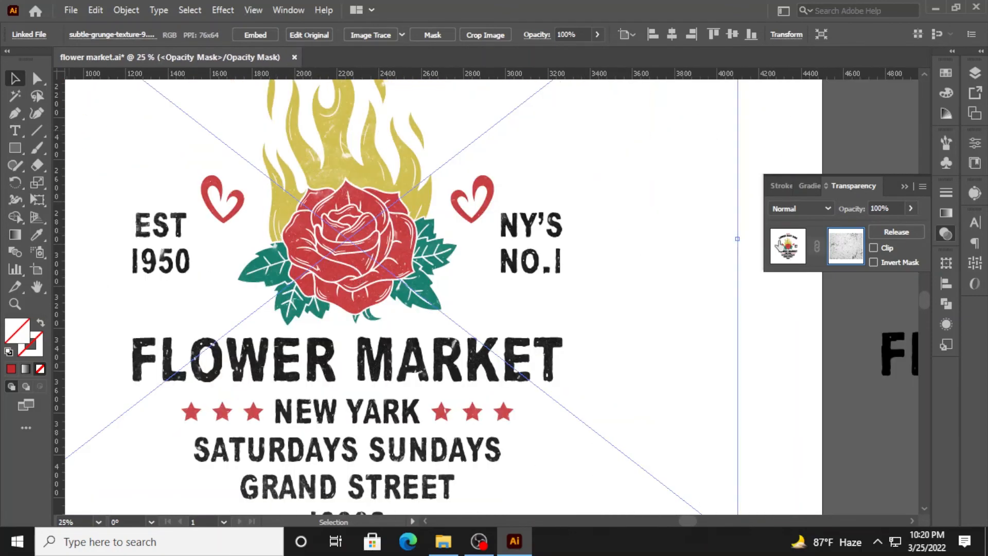
{"action": "left_click", "coordinate": [789, 245]}
{"action": "left_click", "coordinate": [679, 358]}
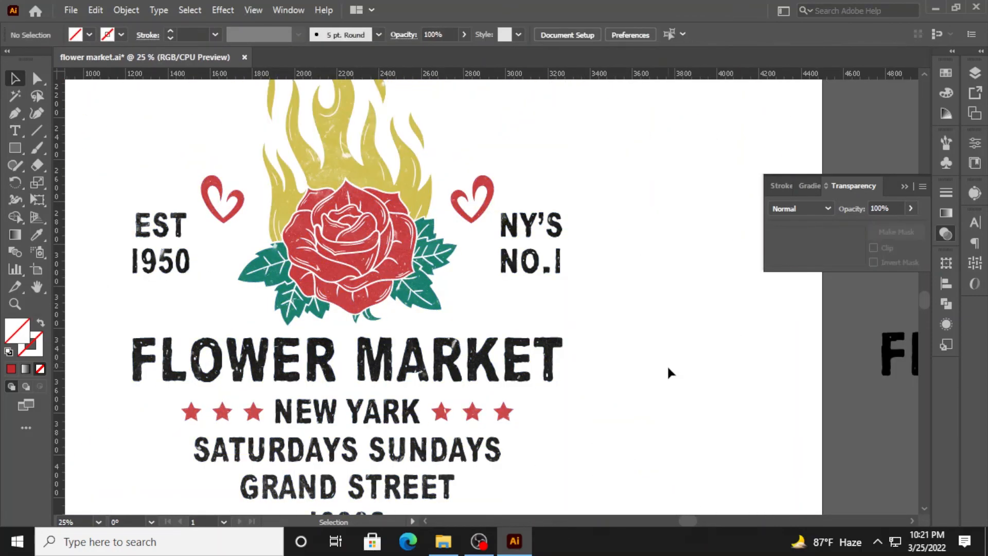
Step: Shrink the textured design on the artboard to about 993 px wide, move it to the artboard's upper-left area and deselect it
{"action": "scroll", "coordinate": [667, 364], "scroll_direction": "down", "scroll_amount": 1}
{"action": "left_click", "coordinate": [946, 233]}
{"action": "scroll", "coordinate": [618, 350], "scroll_direction": "down", "scroll_amount": 1}
{"action": "scroll", "coordinate": [622, 372], "scroll_direction": "up", "scroll_amount": 1}
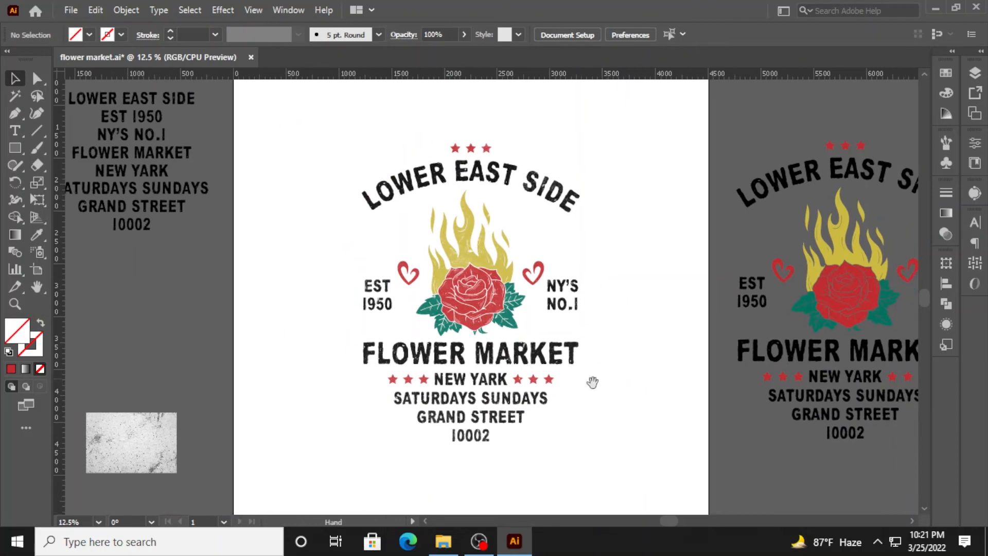
{"action": "left_click", "coordinate": [560, 359]}
{"action": "left_click_drag", "start_coordinate": [596, 444], "coordinate": [540, 365]}
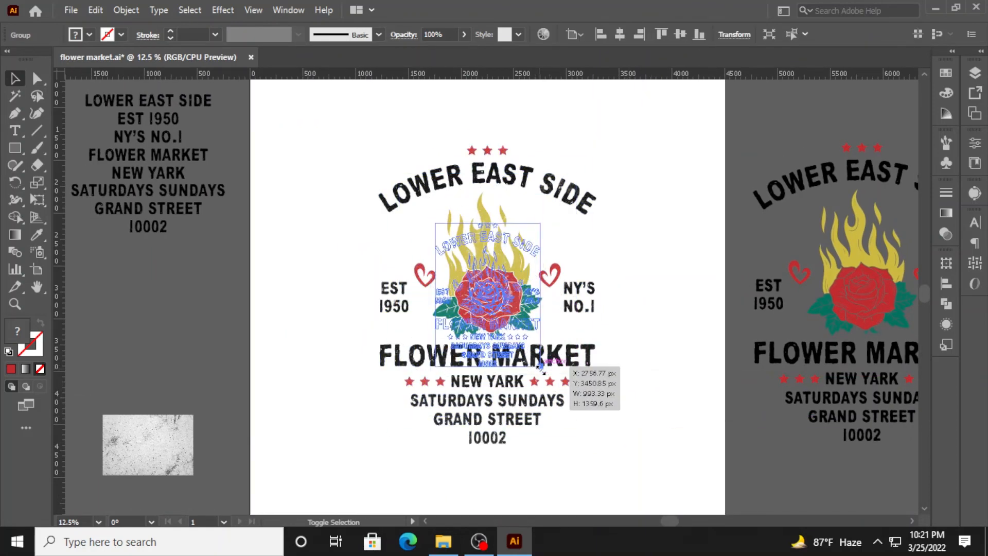
{"action": "left_click_drag", "start_coordinate": [493, 297], "coordinate": [340, 227]}
{"action": "left_click", "coordinate": [594, 334]}
Step: Duplicate the small textured design horizontally to its right on the artboard and delete the large untextured copy beside the artboard
{"action": "scroll", "coordinate": [594, 332], "scroll_direction": "down", "scroll_amount": 1}
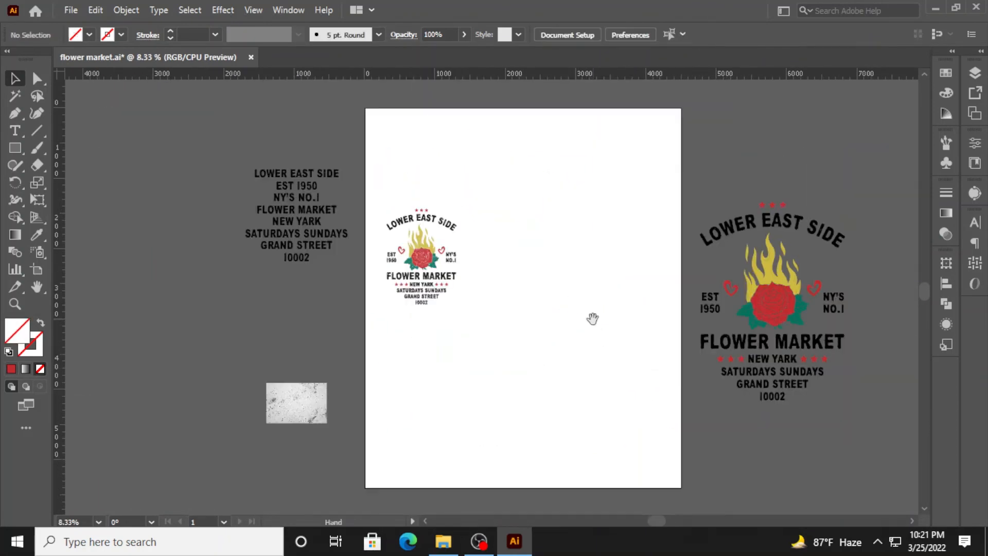
{"action": "left_click_drag", "start_coordinate": [592, 319], "coordinate": [389, 313]}
{"action": "left_click", "coordinate": [577, 334]}
{"action": "right_click", "coordinate": [578, 334]}
{"action": "left_click", "coordinate": [432, 333]}
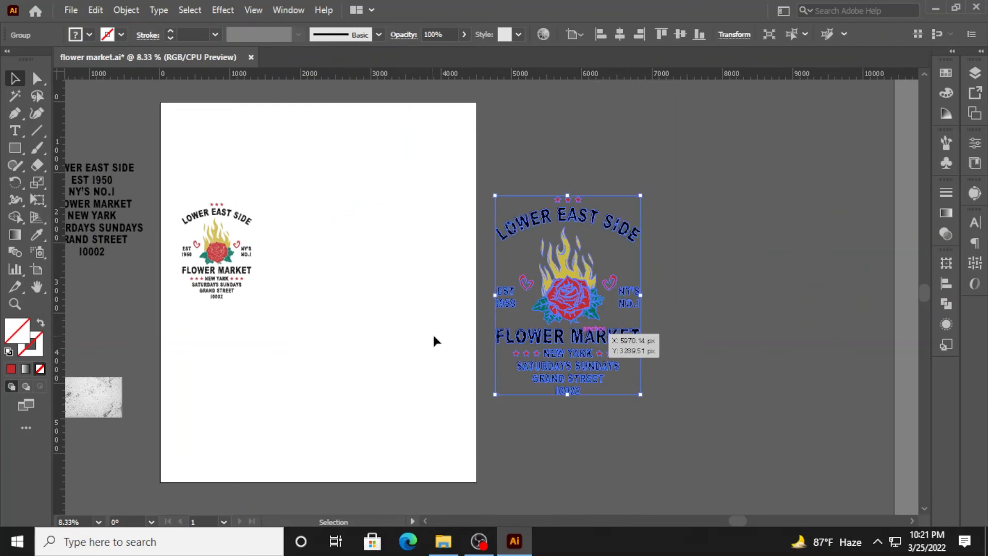
{"action": "left_click", "coordinate": [550, 332]}
{"action": "left_click", "coordinate": [430, 347]}
{"action": "left_click_drag", "start_coordinate": [431, 348], "coordinate": [588, 348]}
{"action": "left_click_drag", "start_coordinate": [380, 268], "coordinate": [507, 269]}
{"action": "left_click_drag", "start_coordinate": [528, 312], "coordinate": [528, 313]}
{"action": "left_click", "coordinate": [536, 332]}
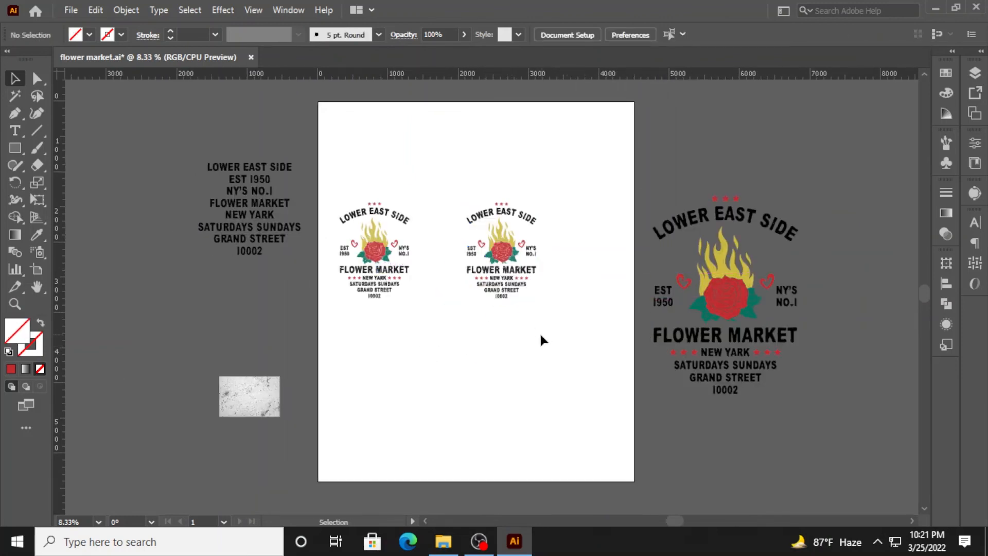
{"action": "left_click", "coordinate": [725, 265]}
{"action": "key", "text": "Delete"}
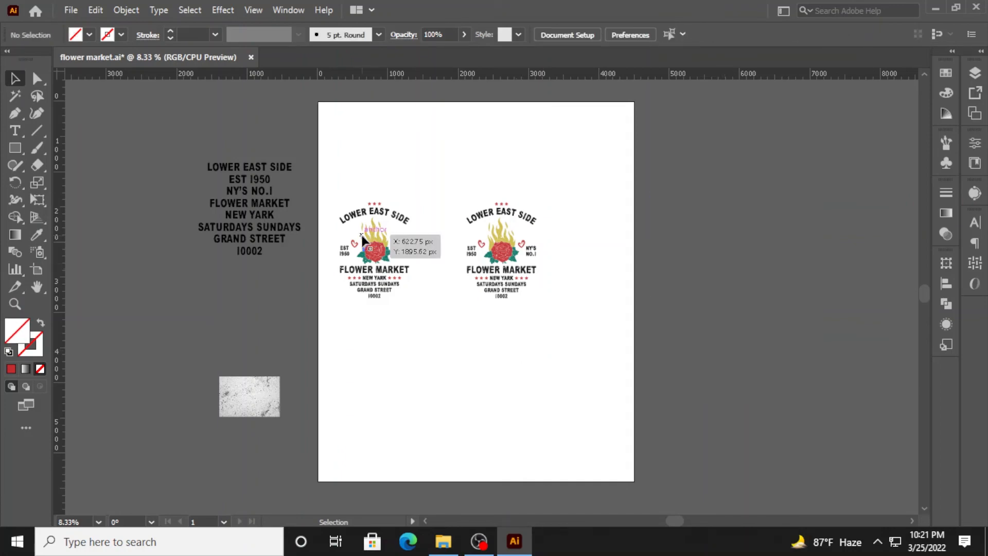
Step: Select all black lettering of the left design copy and fill it with light grey C=0 M=0 Y=0 K=5
{"action": "scroll", "coordinate": [362, 239], "scroll_direction": "up", "scroll_amount": 3}
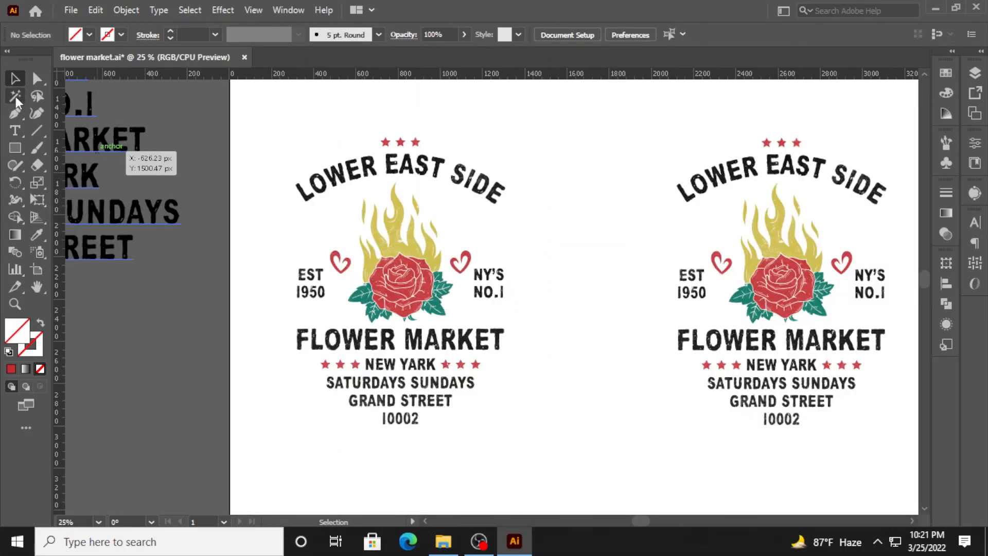
{"action": "left_click", "coordinate": [354, 171]}
{"action": "key", "text": "v"}
{"action": "left_click", "coordinate": [90, 34]}
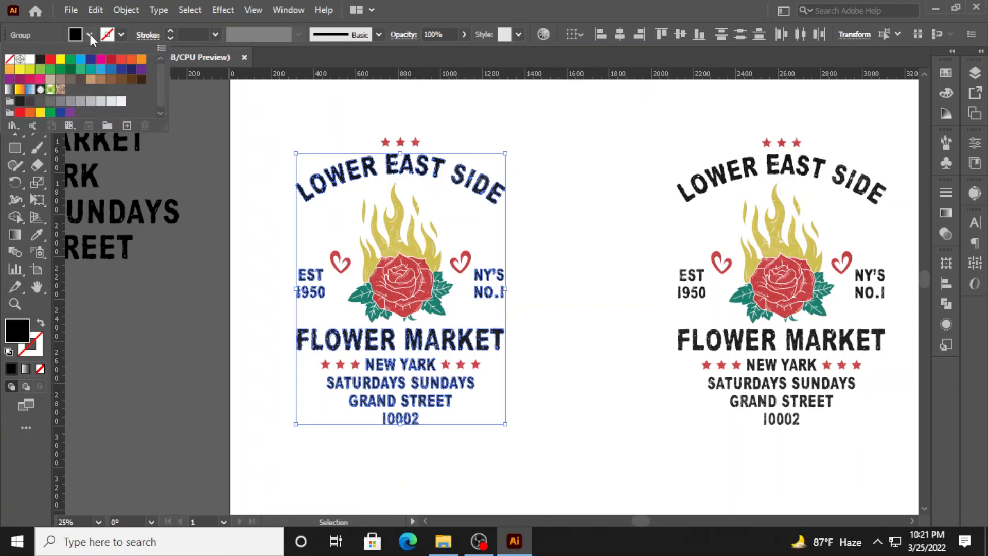
{"action": "left_click", "coordinate": [30, 59]}
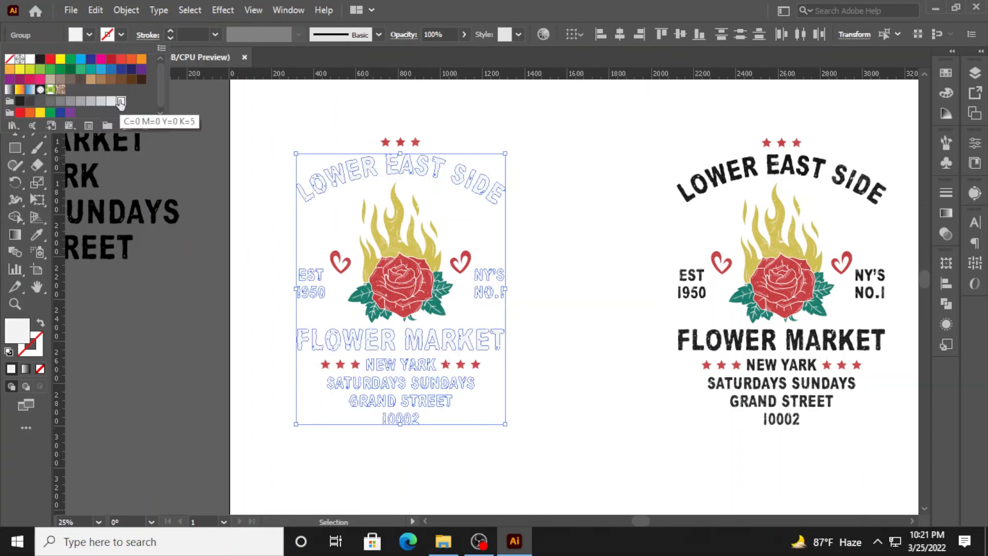
{"action": "left_click", "coordinate": [243, 342]}
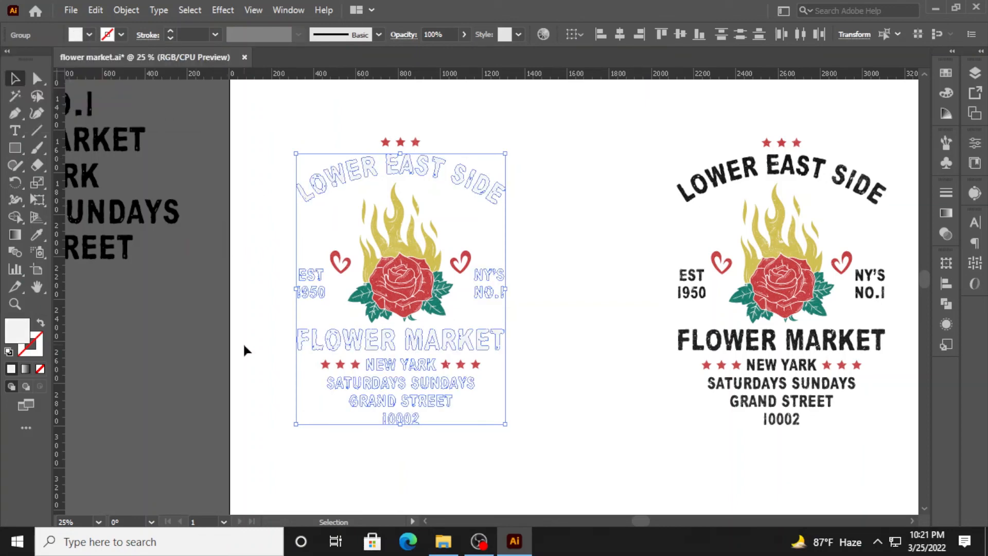
{"action": "left_click", "coordinate": [243, 342]}
Step: Move the black-lettered design copy off the artboard to the empty canvas on its right
{"action": "scroll", "coordinate": [576, 407], "scroll_direction": "down", "scroll_amount": 3}
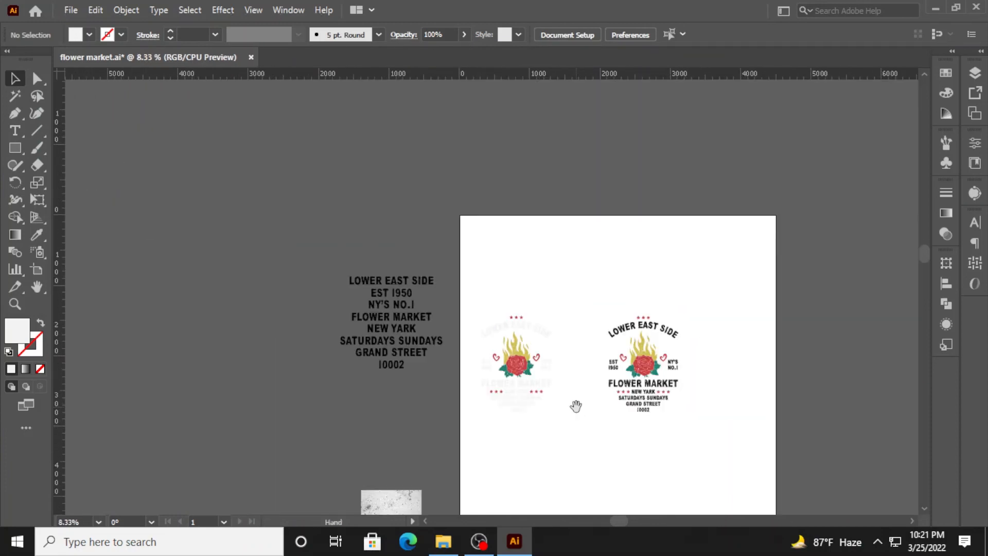
{"action": "left_click_drag", "start_coordinate": [575, 406], "coordinate": [471, 335]}
{"action": "left_click", "coordinate": [125, 10]}
{"action": "left_click", "coordinate": [243, 136]}
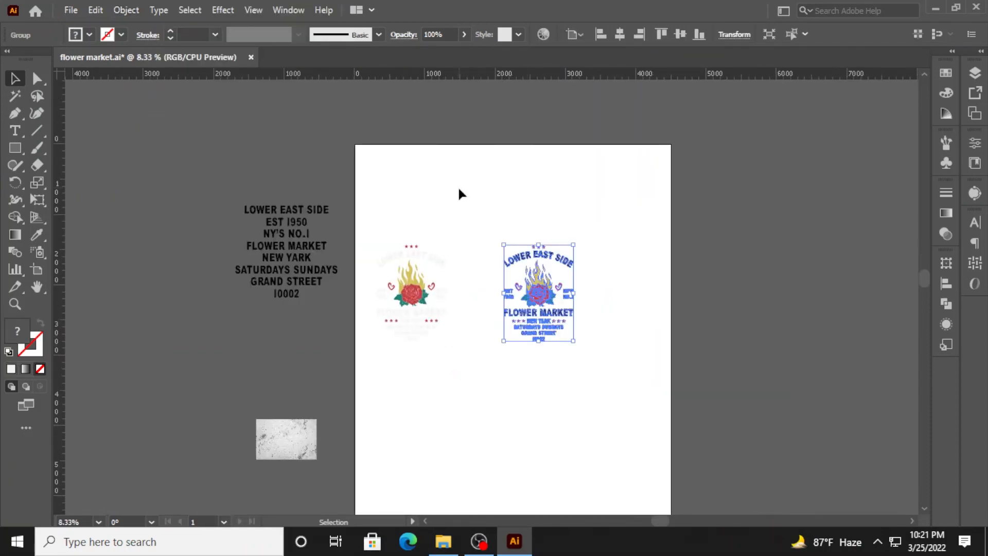
{"action": "left_click", "coordinate": [458, 185]}
{"action": "left_click_drag", "start_coordinate": [543, 252], "coordinate": [742, 257]}
Step: Centre the light-lettered design horizontally and vertically on the artboard and enlarge it from its centre to nearly fill the artboard
{"action": "left_click", "coordinate": [412, 291]}
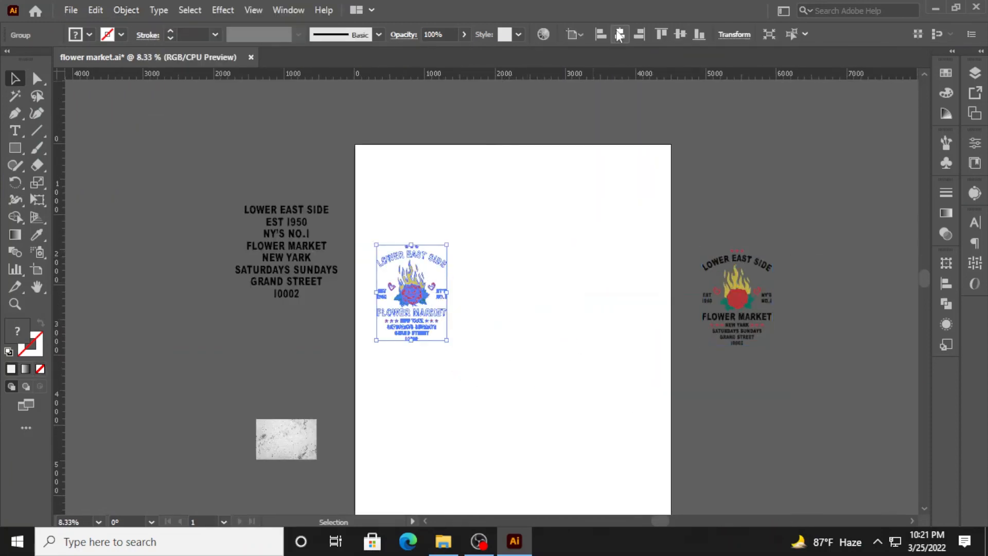
{"action": "left_click", "coordinate": [619, 34]}
{"action": "left_click", "coordinate": [681, 34]}
{"action": "scroll", "coordinate": [546, 346], "scroll_direction": "down", "scroll_amount": 2}
{"action": "left_click_drag", "start_coordinate": [547, 329], "coordinate": [647, 462]}
{"action": "left_click", "coordinate": [710, 419]}
Step: Draw a rectangle covering the whole artboard, fill it with black, send it behind the light-lettered design and deselect it
{"action": "left_click_drag", "start_coordinate": [356, 95], "coordinate": [670, 473]}
{"action": "left_click", "coordinate": [89, 34]}
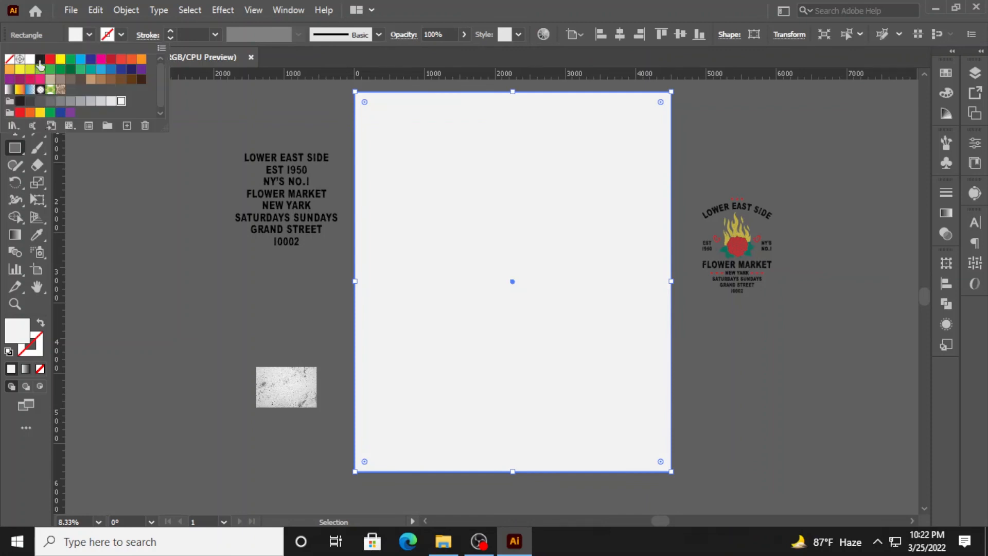
{"action": "left_click", "coordinate": [40, 65]}
{"action": "right_click", "coordinate": [413, 162]}
{"action": "mouse_move", "coordinate": [463, 423]}
{"action": "left_click", "coordinate": [602, 471]}
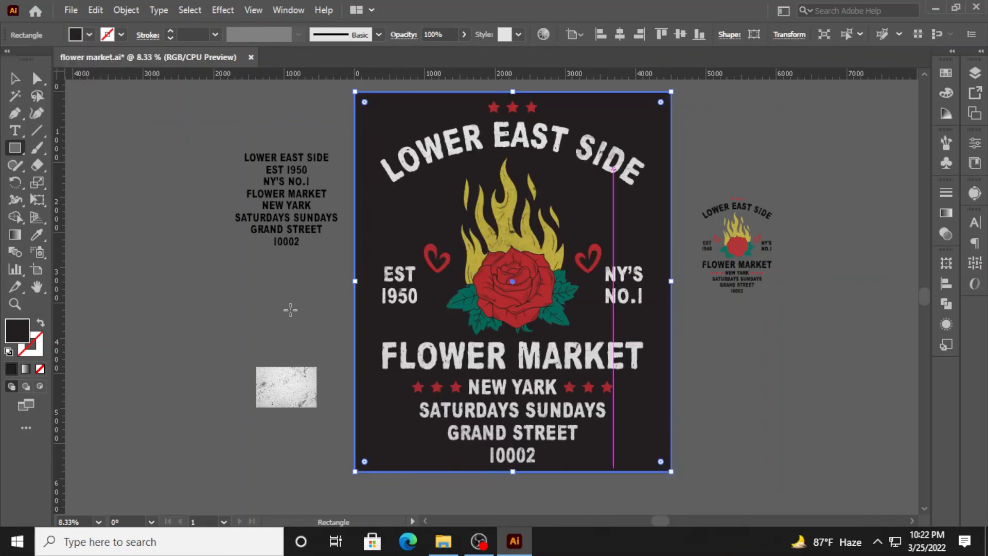
{"action": "left_click", "coordinate": [15, 79]}
{"action": "left_click", "coordinate": [751, 461]}
Step: Delete the reference text block and the grunge texture image left of the artboard
{"action": "left_click_drag", "start_coordinate": [757, 439], "coordinate": [683, 419]}
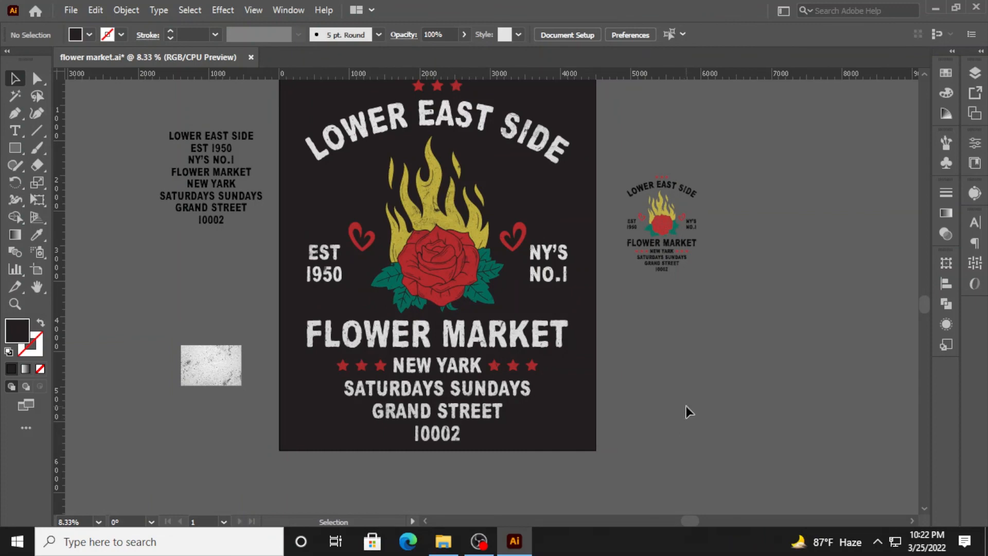
{"action": "scroll", "coordinate": [686, 406], "scroll_direction": "up", "scroll_amount": 3}
{"action": "left_click_drag", "start_coordinate": [272, 419], "coordinate": [270, 430]}
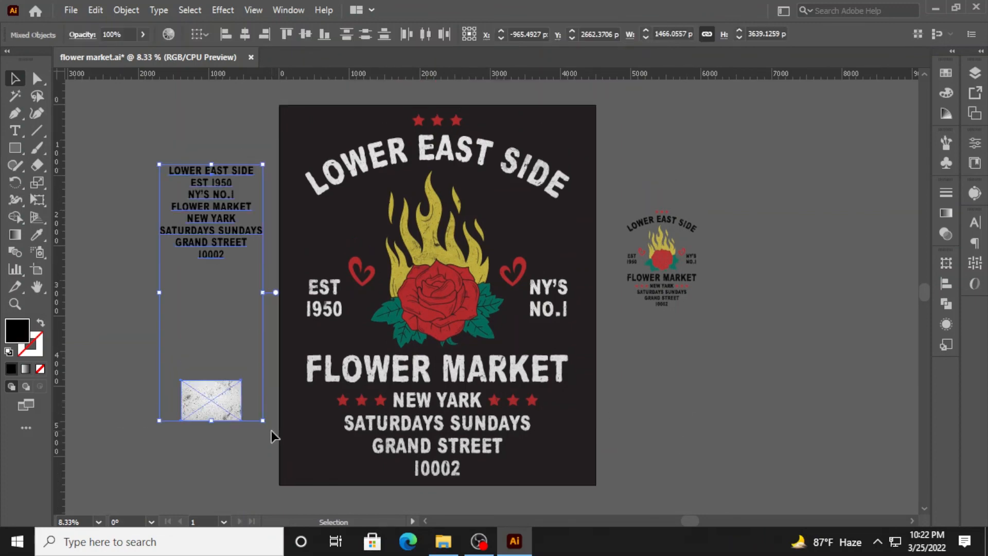
{"action": "key", "text": "Delete"}
{"action": "left_click_drag", "start_coordinate": [665, 395], "coordinate": [701, 390]}
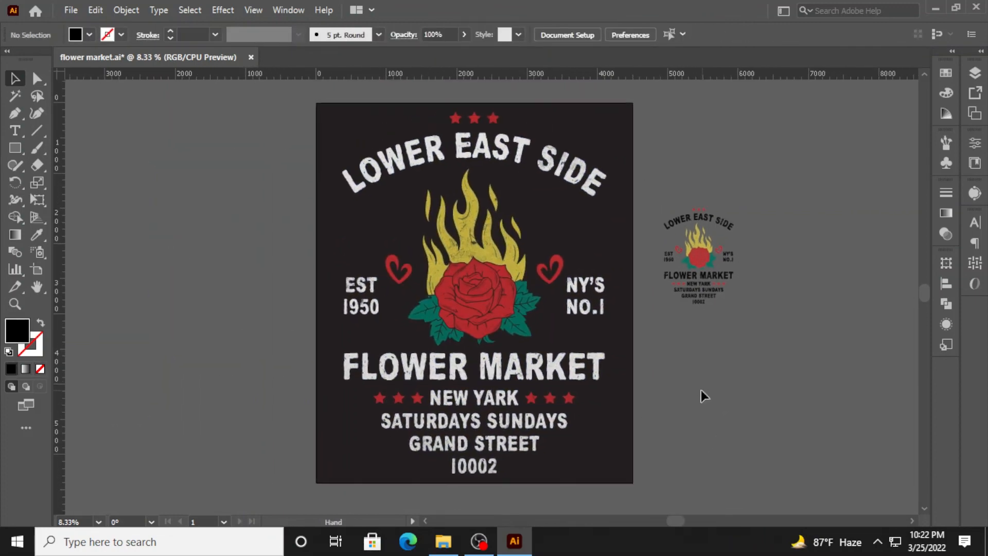